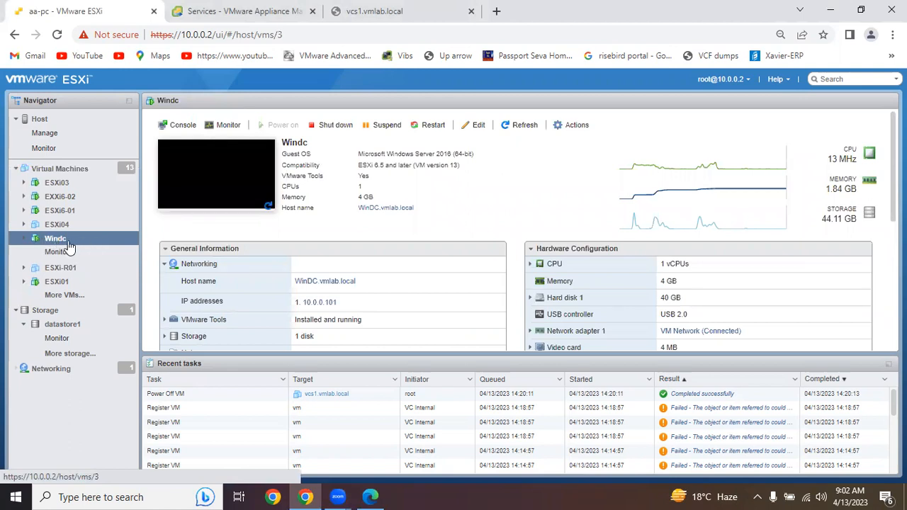
- Open the Windc virtual machine's hardware settings and expand the details of CD/DVD Drive 1
right_click(77, 241)
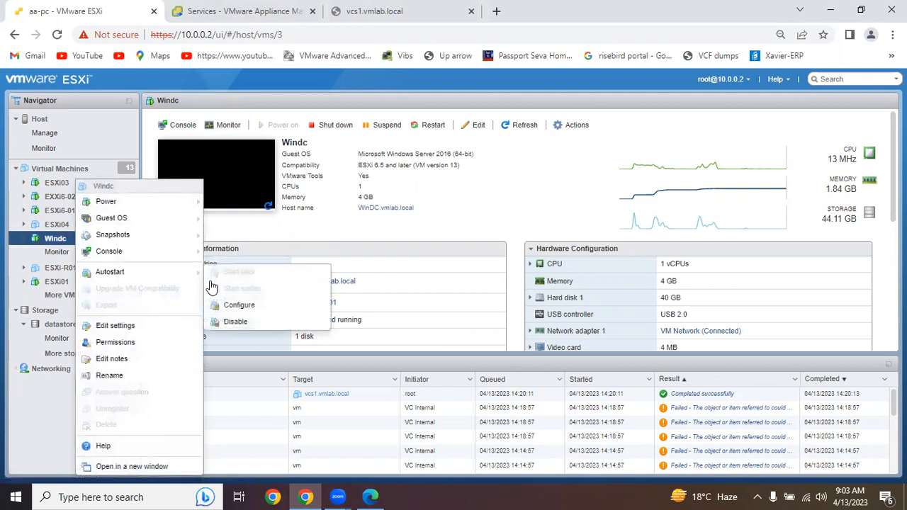
left_click(141, 331)
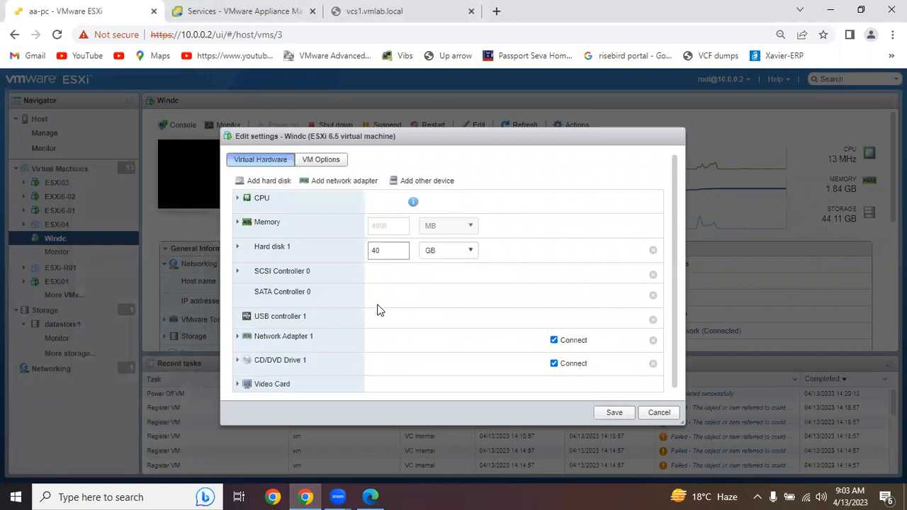
scroll(401, 327, "down", 1)
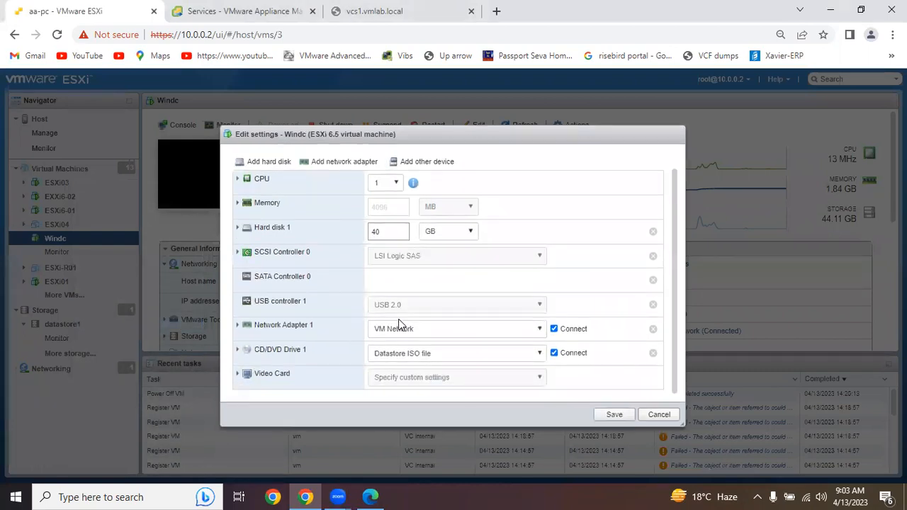
left_click(236, 353)
scroll(472, 345, "down", 2)
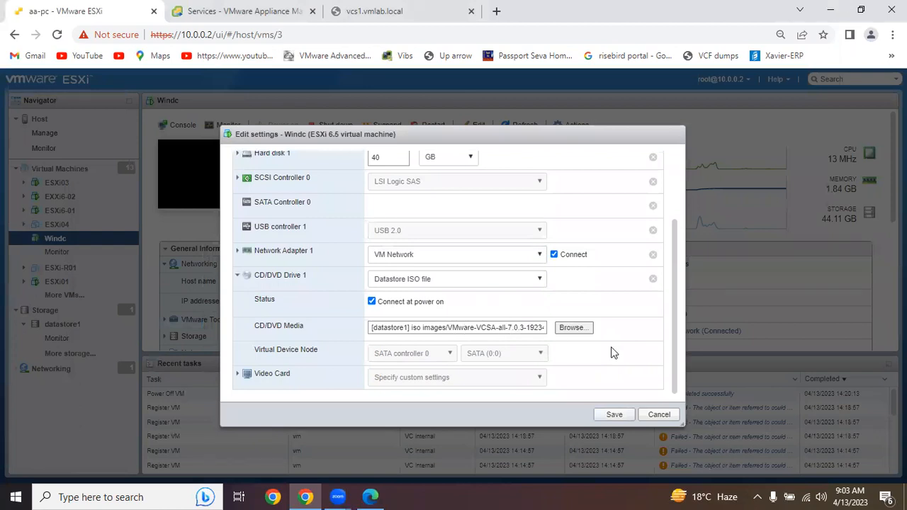
- Attach the VMware-VCSA-all-7.0.3 ISO from datastore1's iso images folder to the CD/DVD drive and save the settings
left_click(571, 328)
left_click_drag(442, 276, 445, 332)
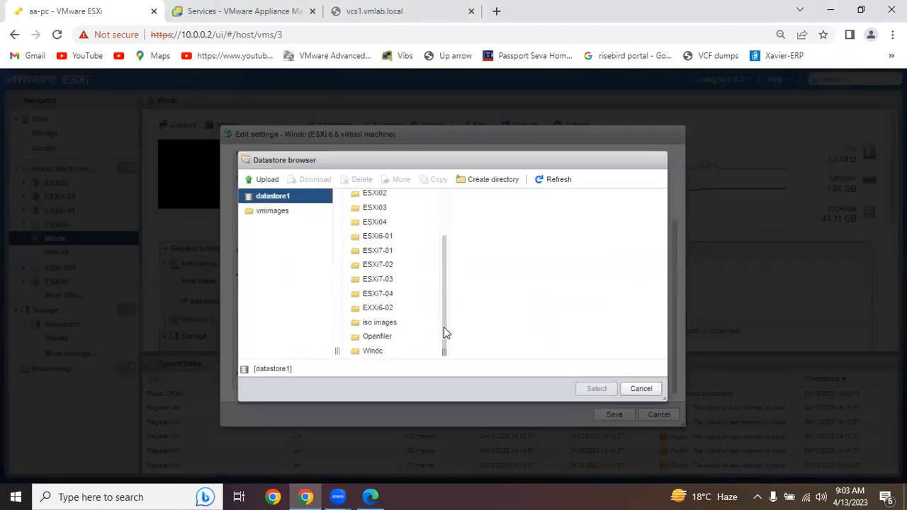
double_click(390, 323)
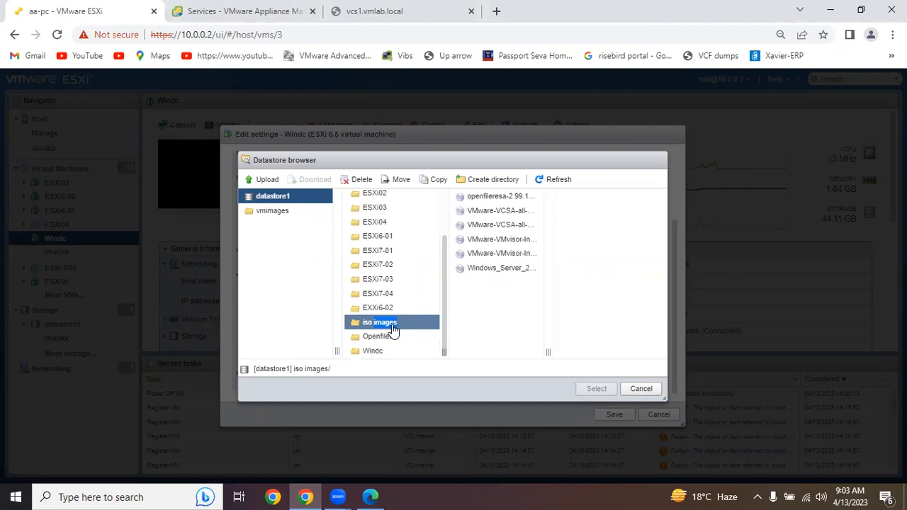
left_click_drag(546, 355, 623, 352)
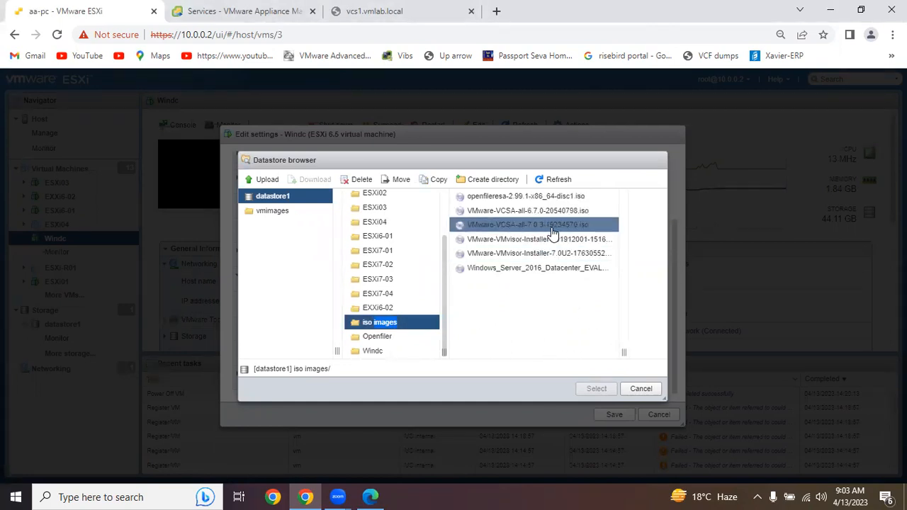
left_click(551, 235)
left_click(596, 389)
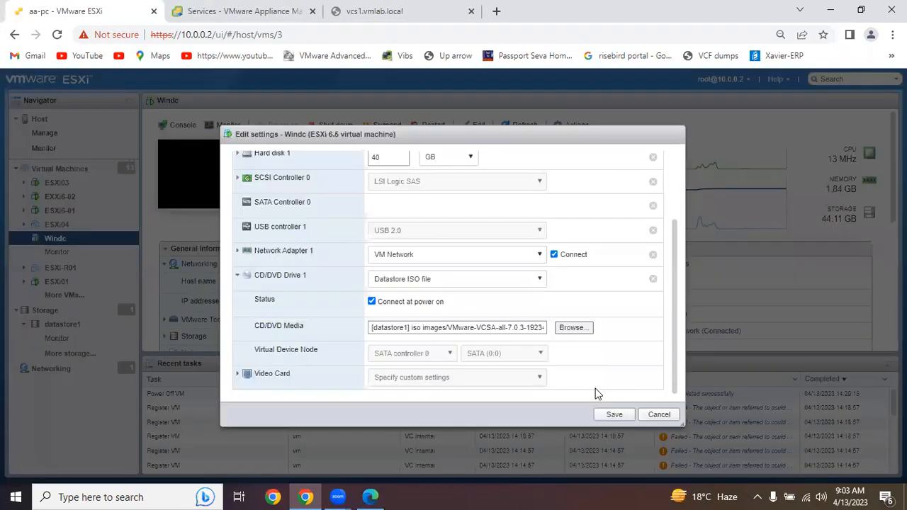
left_click(611, 416)
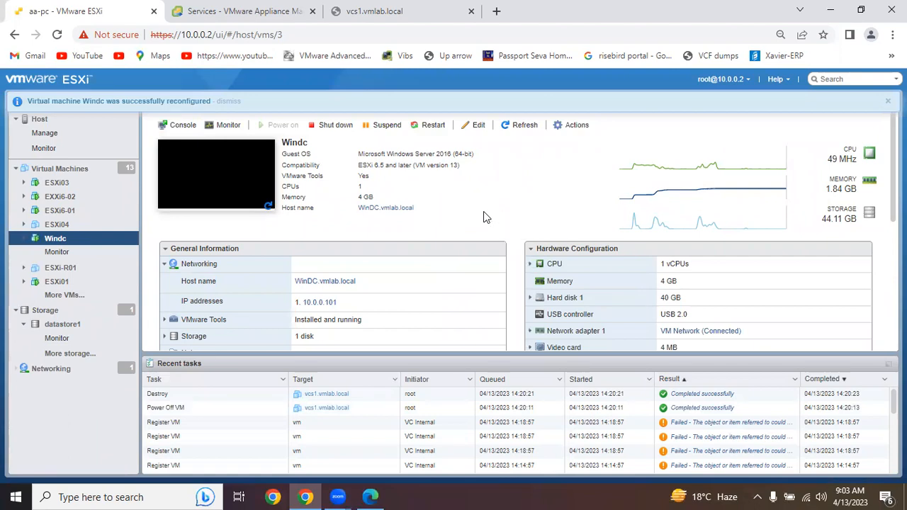
- Launch Remote Desktop Connection with the mstsc command and start a connection to 10.0.0.101
key("super+r")
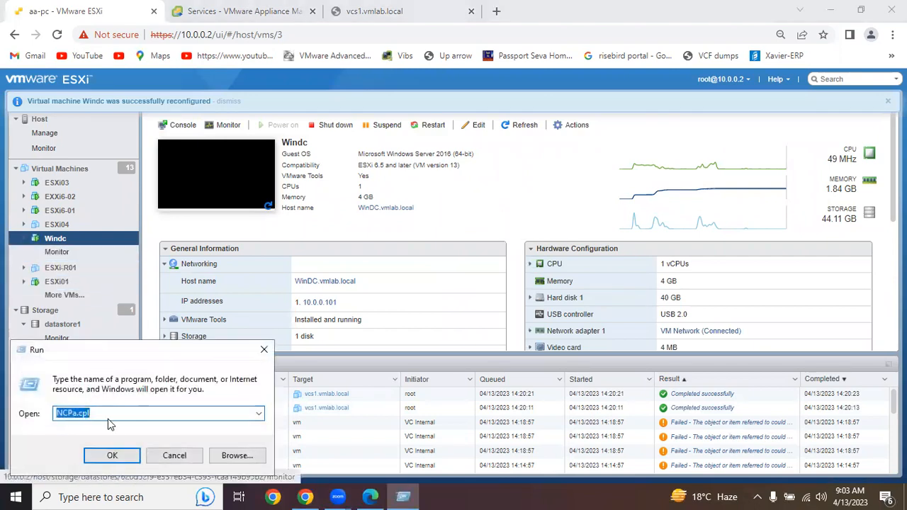
left_click(261, 414)
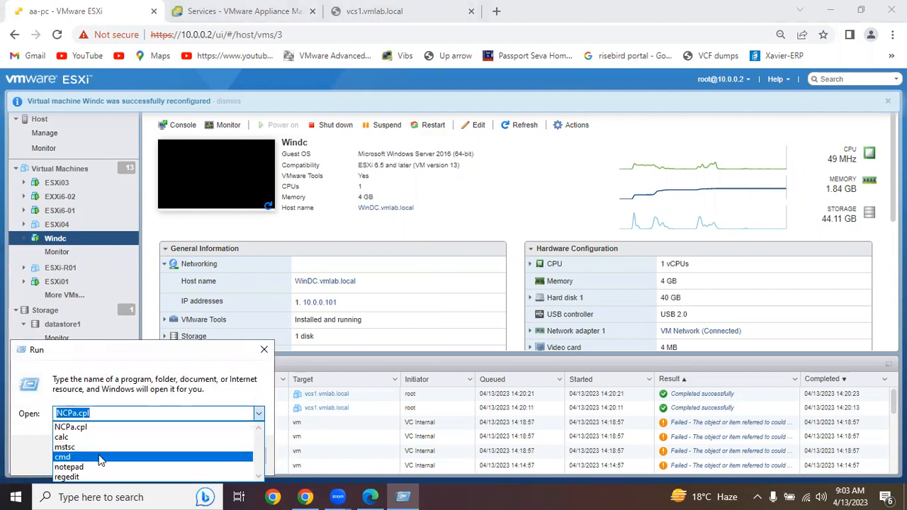
left_click(70, 447)
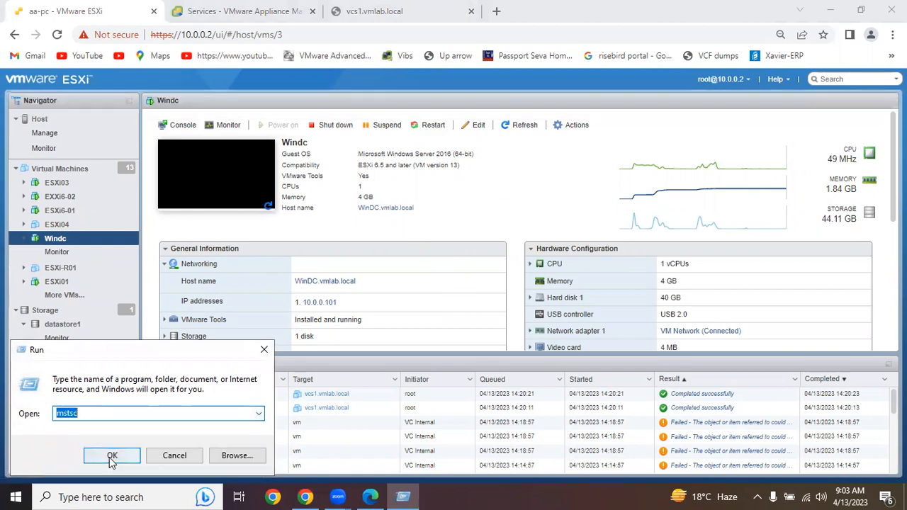
left_click(113, 454)
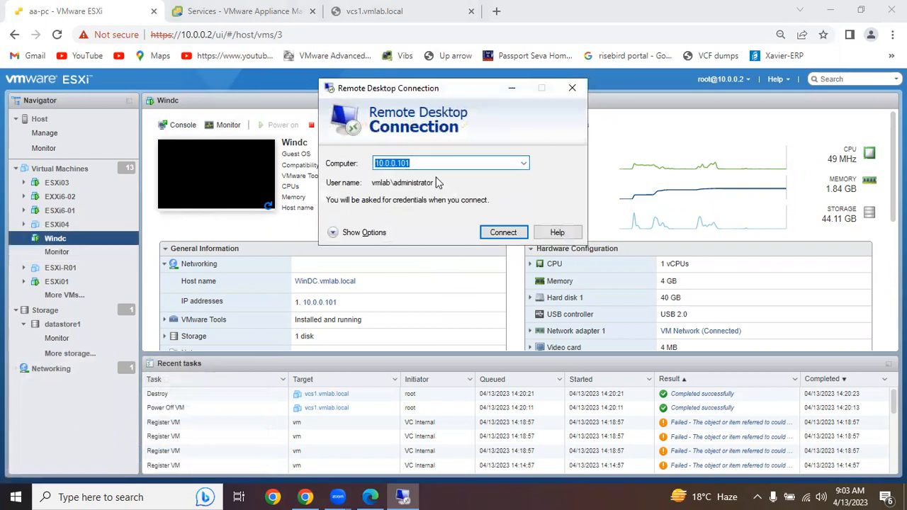
left_click(508, 232)
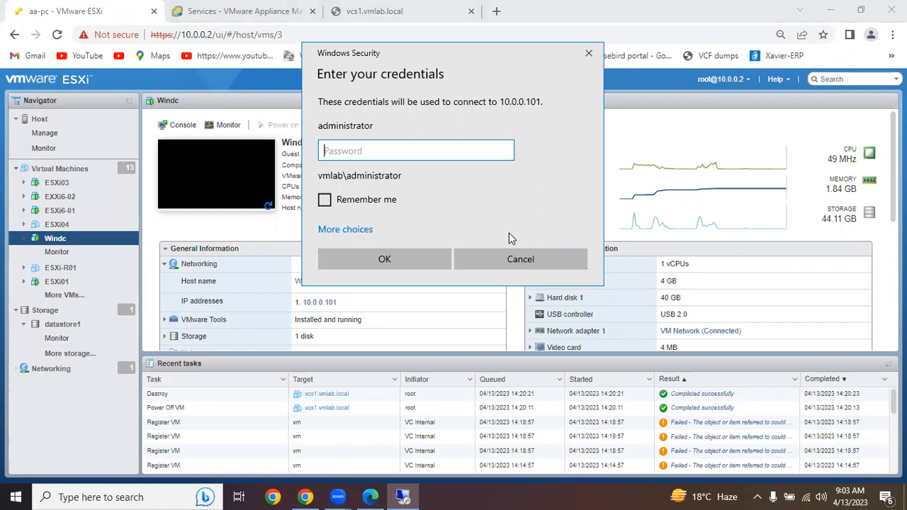
- Enter the administrator account password and accept the certificate warning for the remote desktop connection
type("********")
left_click(408, 259)
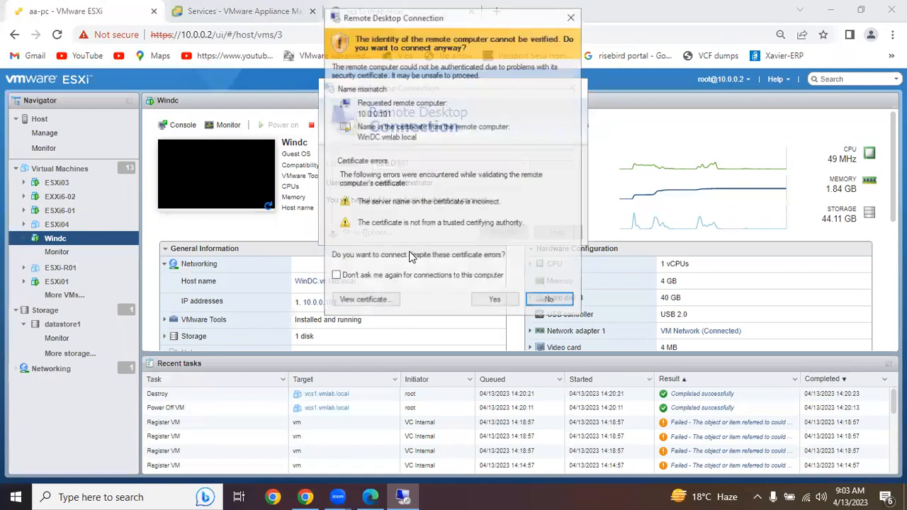
left_click(486, 300)
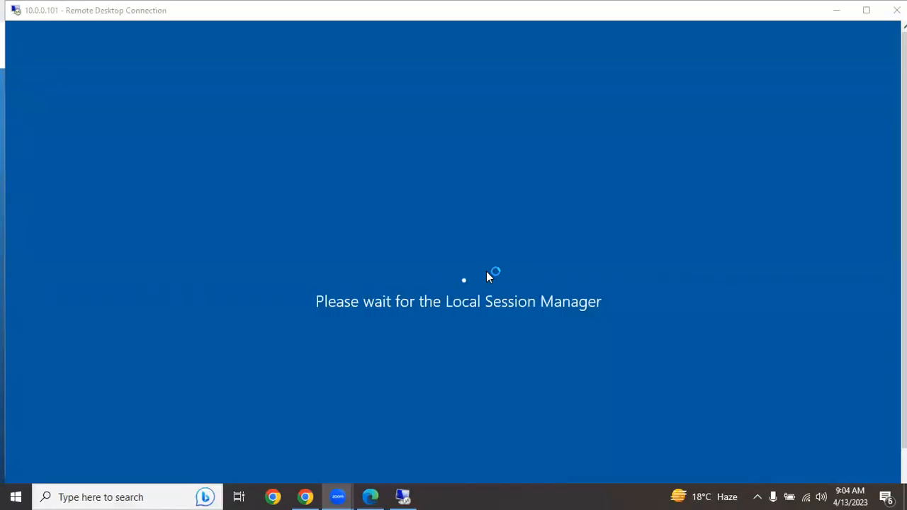
- Switch back to the ESXi host client in the browser and shut down the guest OS of ESXi6-01
left_click(305, 496)
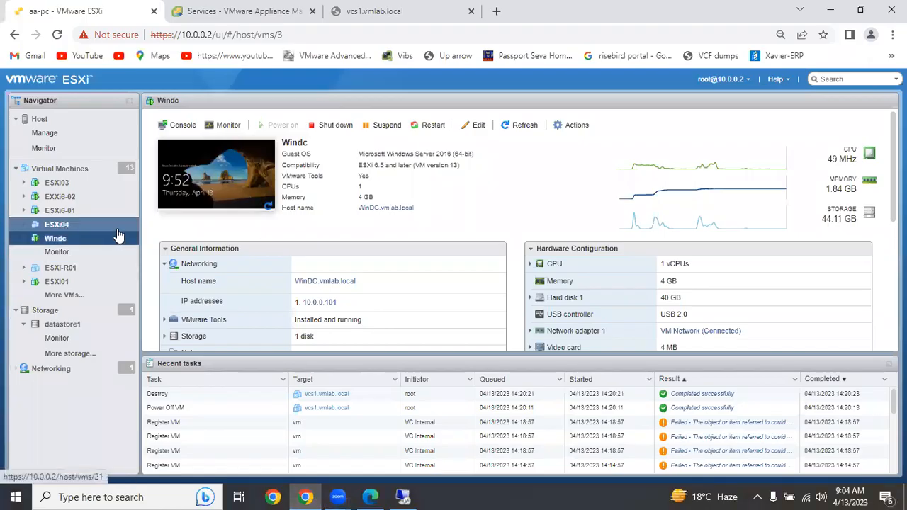
right_click(82, 216)
left_click(70, 216)
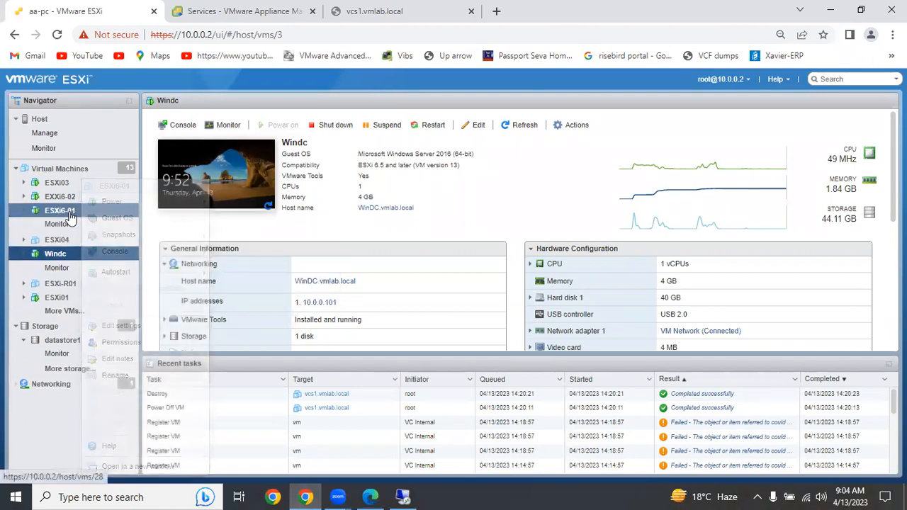
right_click(70, 216)
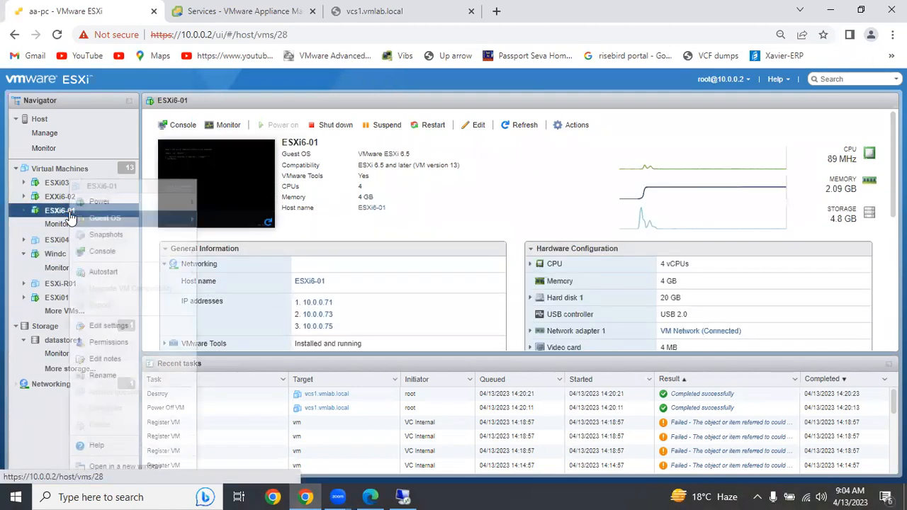
mouse_move(70, 217)
left_click(234, 219)
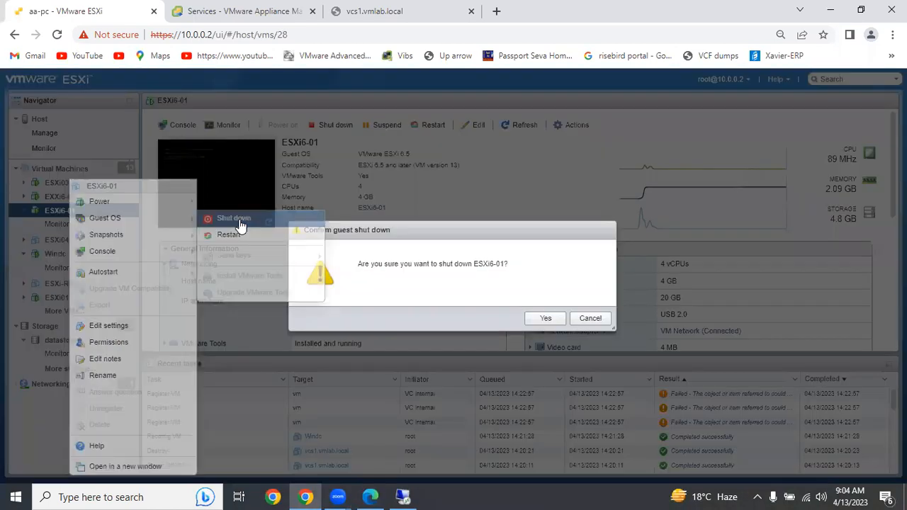
left_click(540, 318)
- Power off the EXXi6-02 virtual machine and accept the data-loss warning
left_click(57, 197)
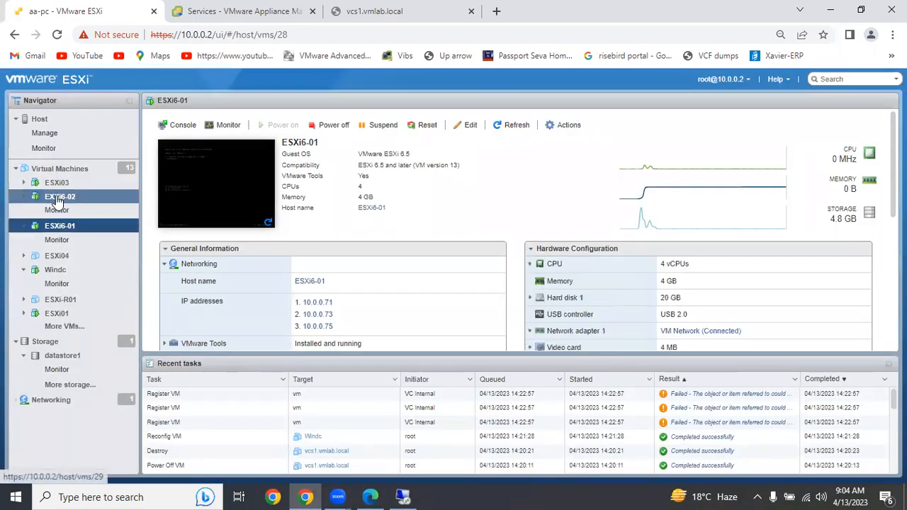
right_click(55, 198)
mouse_move(120, 202)
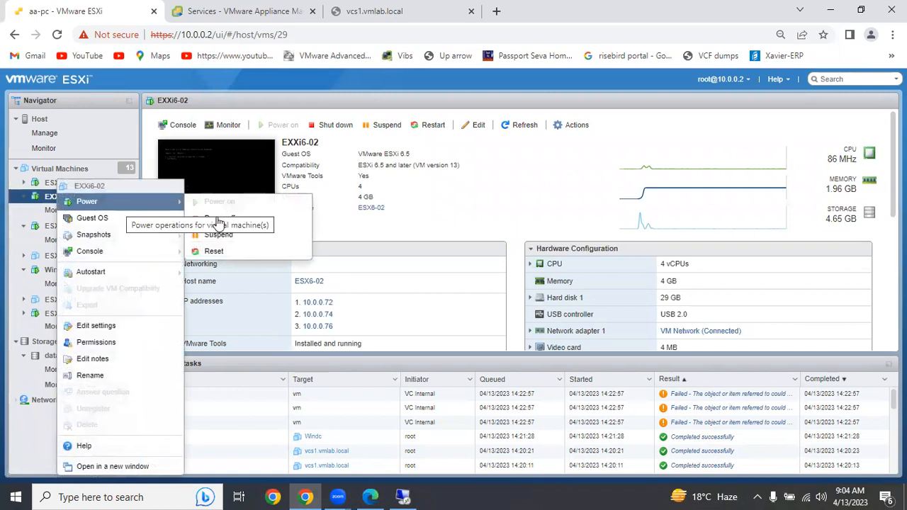
left_click(221, 218)
left_click(547, 320)
- Power off the ESXi03 virtual machine and accept the data-loss warning
left_click(64, 184)
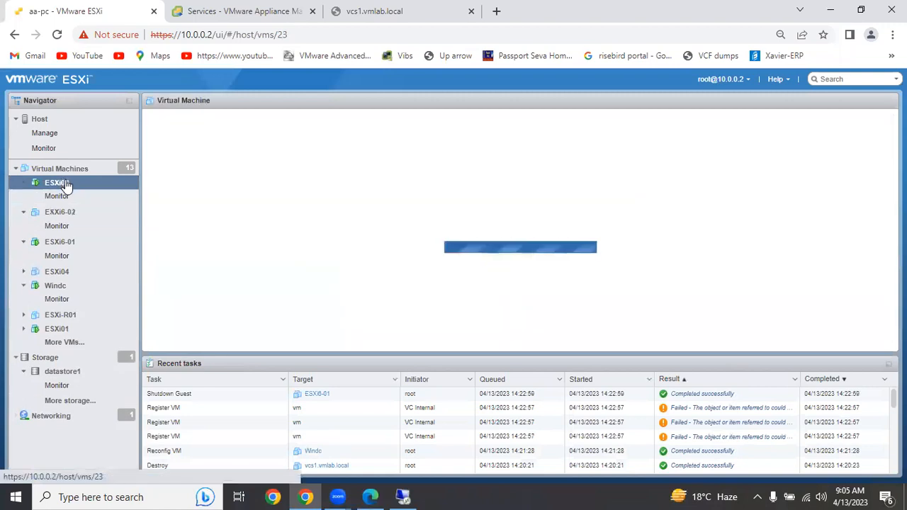
right_click(65, 184)
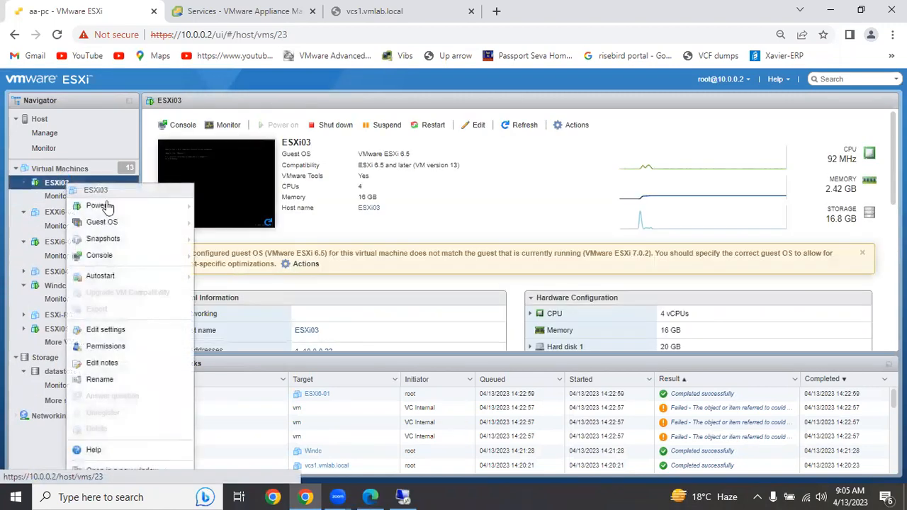
mouse_move(135, 209)
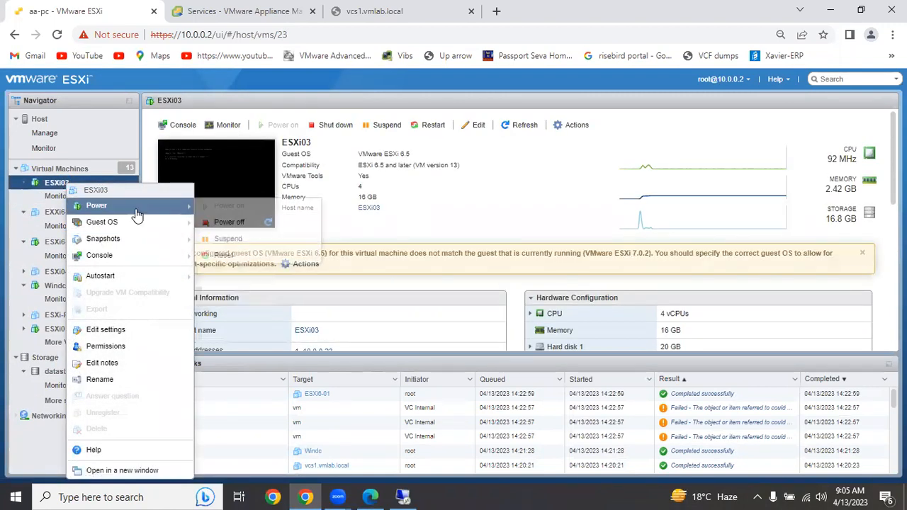
left_click(246, 223)
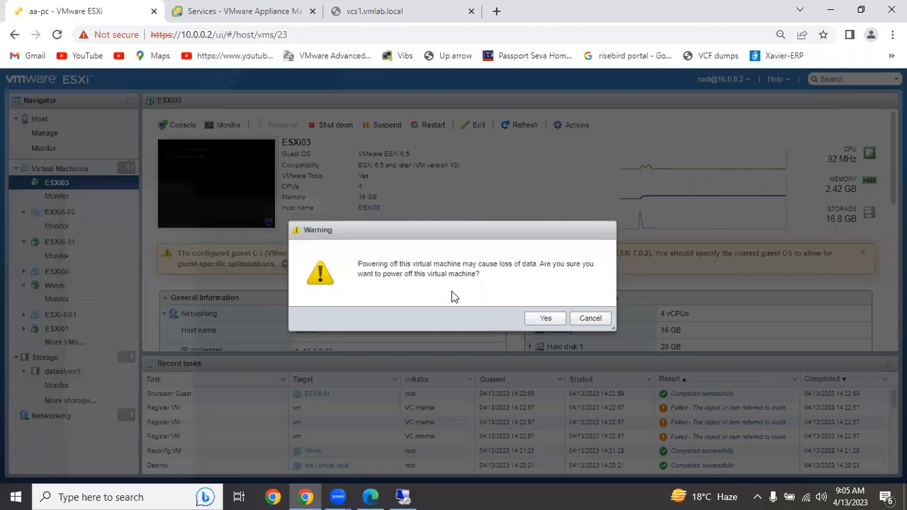
left_click(548, 320)
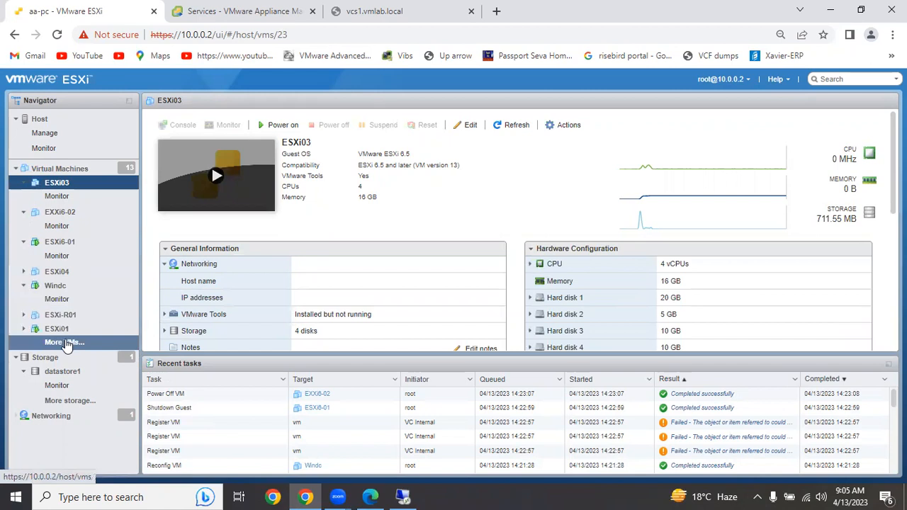
- Open the full list of virtual machines on the host
left_click(65, 344)
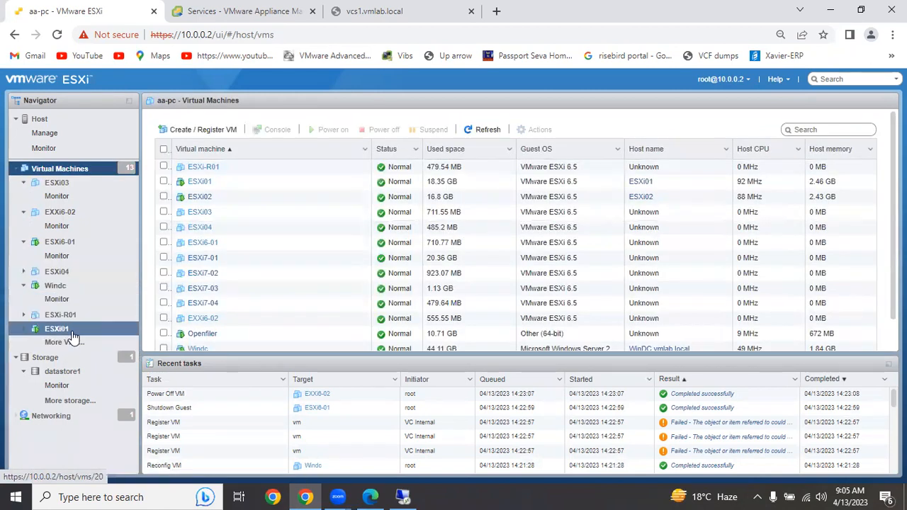
right_click(66, 332)
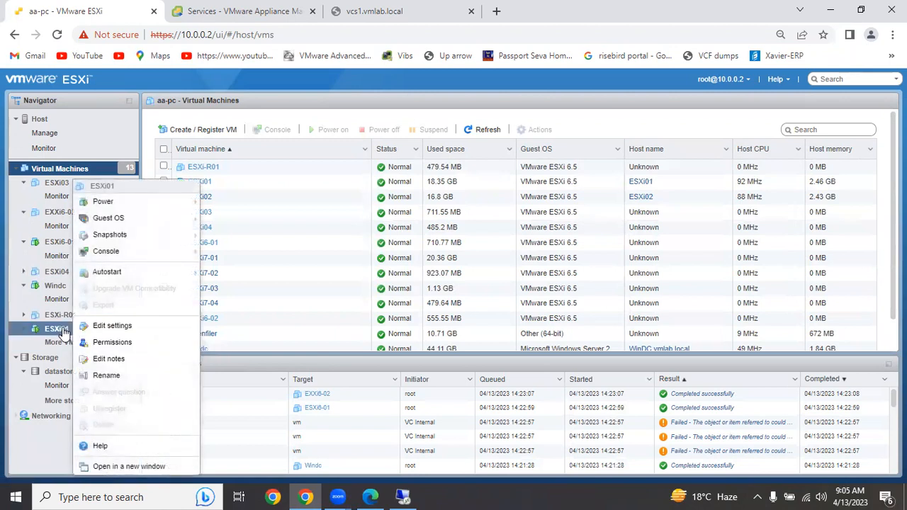
right_click(55, 331)
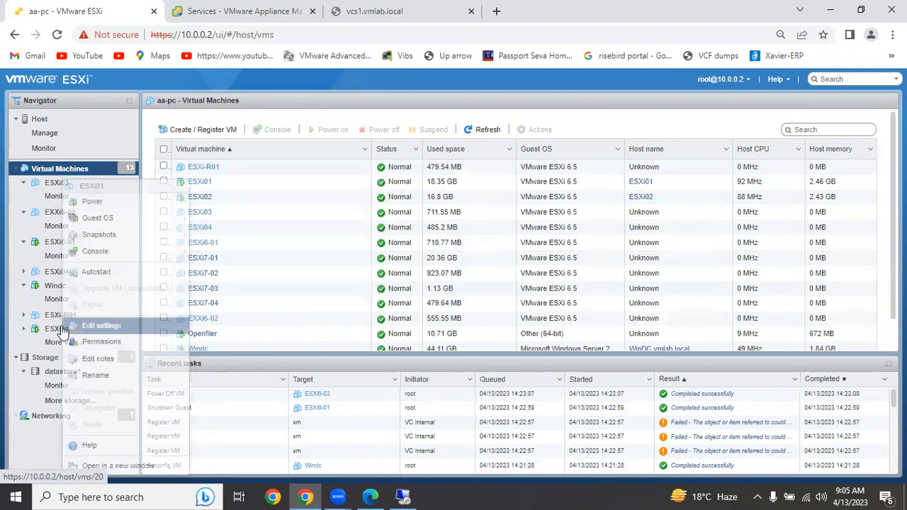
left_click(142, 211)
right_click(68, 252)
mouse_move(136, 204)
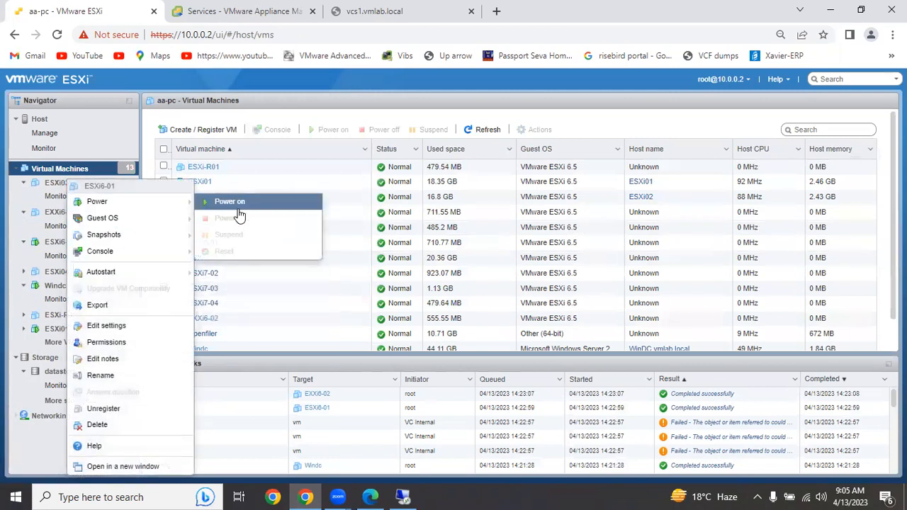
mouse_move(173, 220)
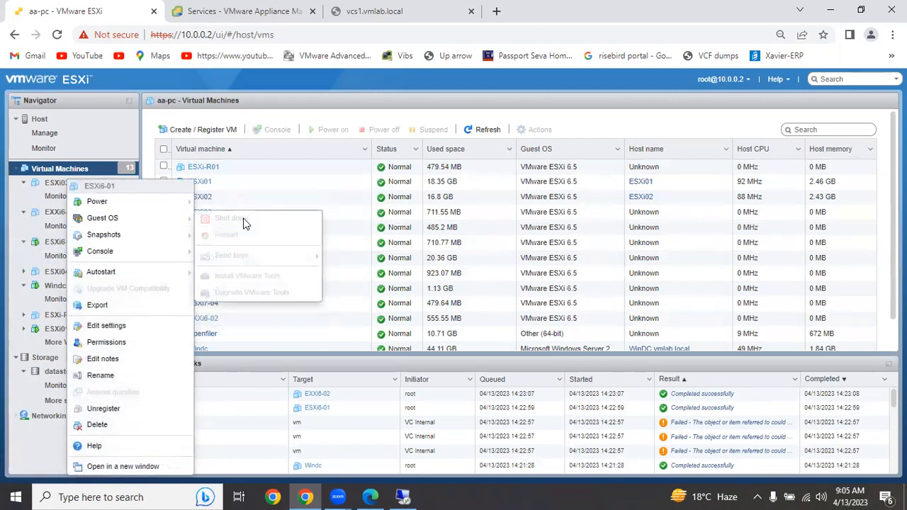
left_click(244, 223)
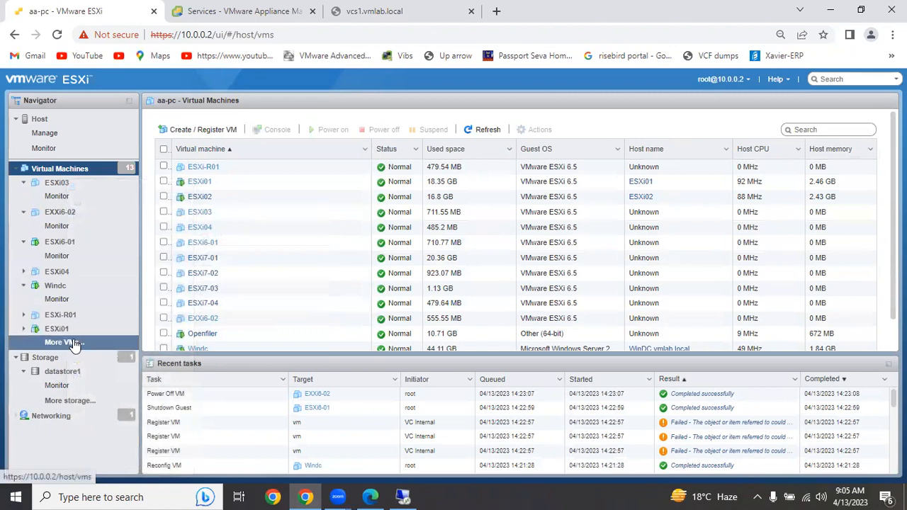
- Shut down the ESXi01 and ESXi02 virtual machines together from the host's virtual machine list
left_click(164, 181)
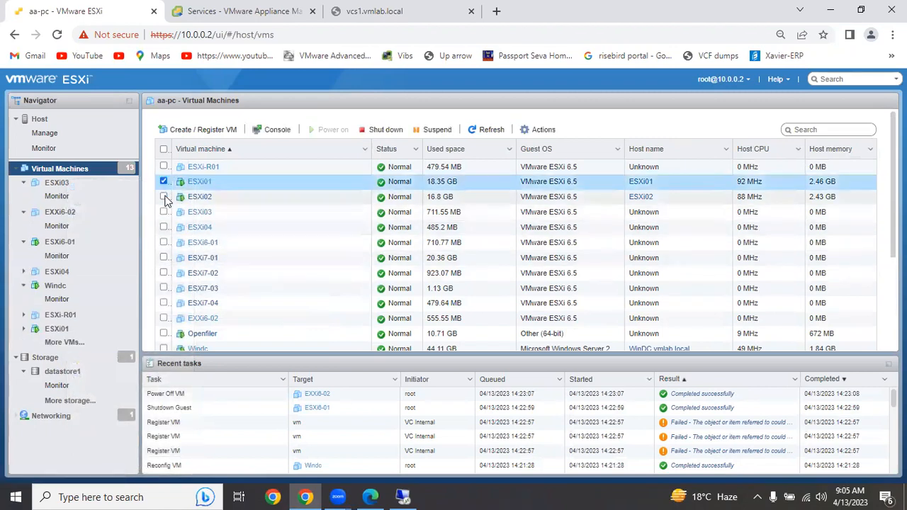
left_click(164, 197)
left_click(383, 130)
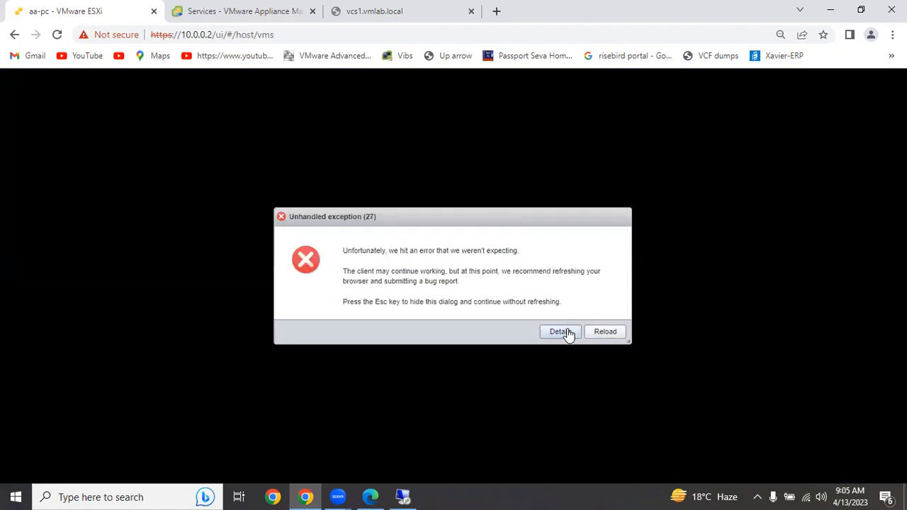
- Reload the ESXi host client after the error and log back in as root with the account password
left_click(558, 337)
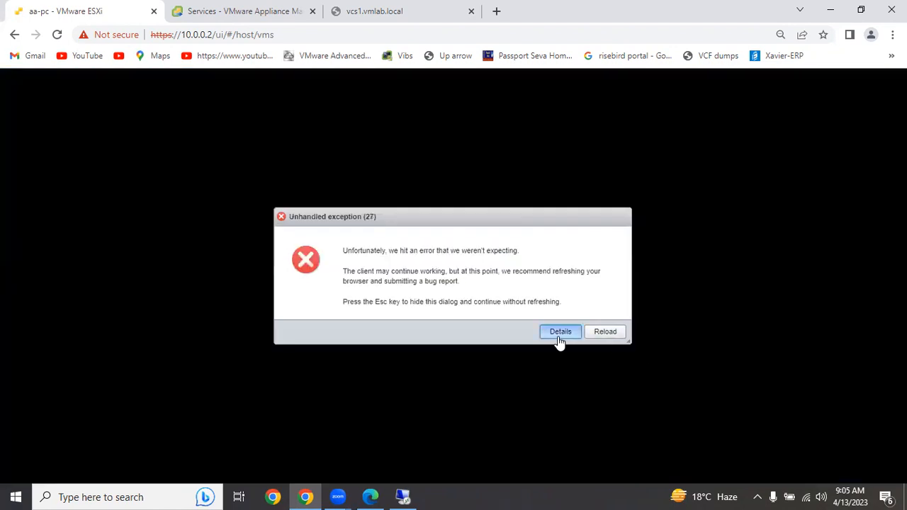
left_click(599, 337)
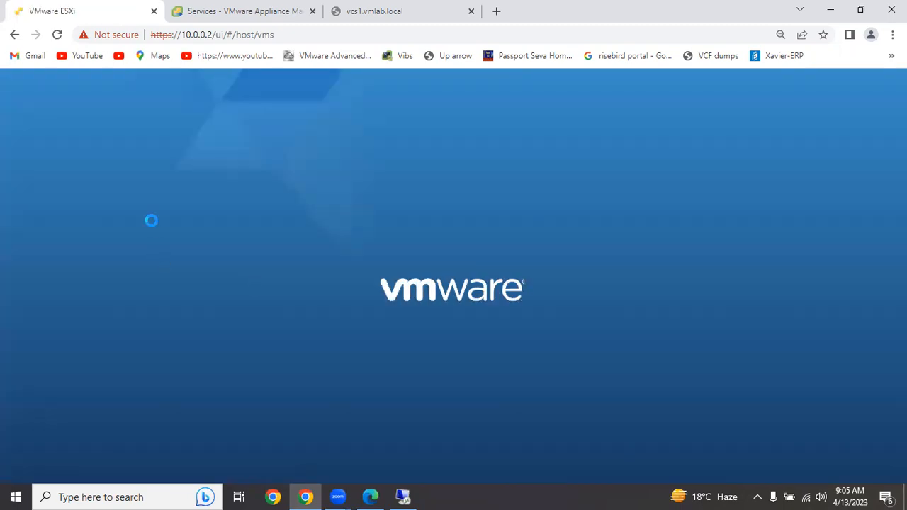
left_click(113, 272)
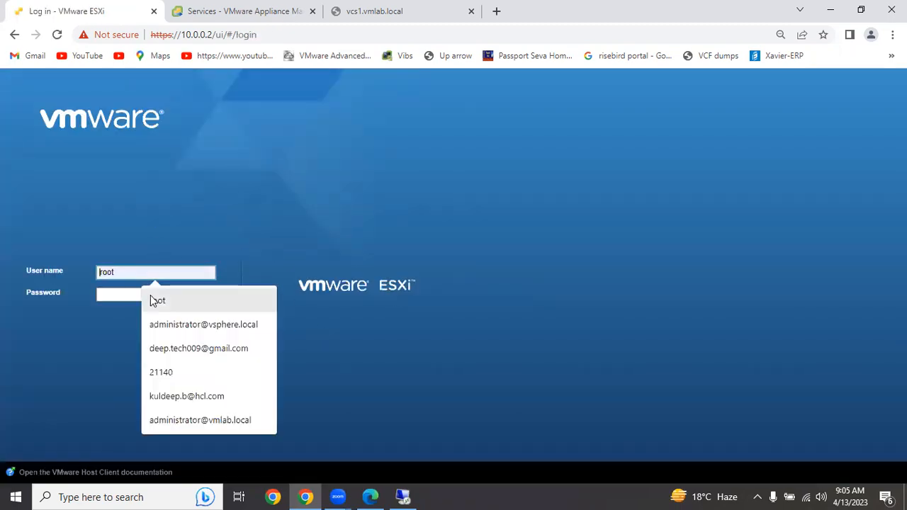
left_click(150, 304)
left_click(129, 299)
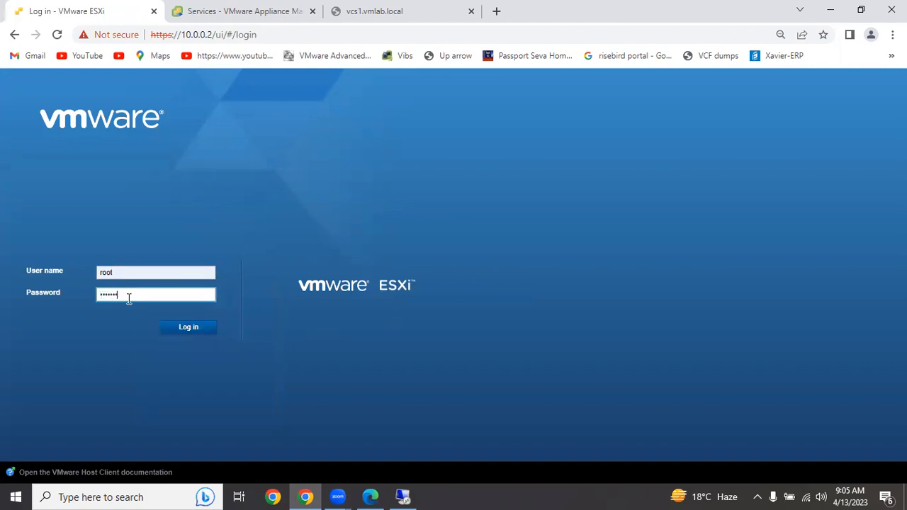
left_click(188, 331)
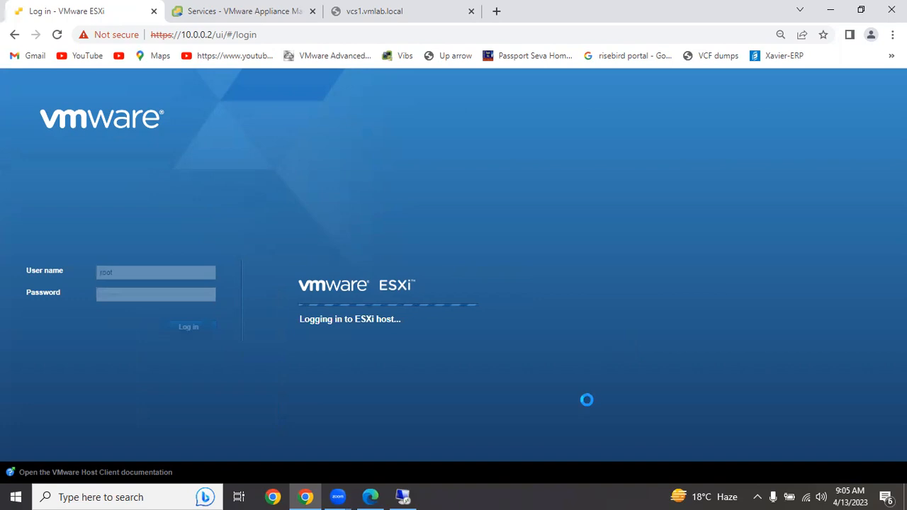
- Switch to the 10.0.0.101 Remote Desktop session and show the vmlab.local forward lookup zone's records in DNS Manager
left_click(403, 496)
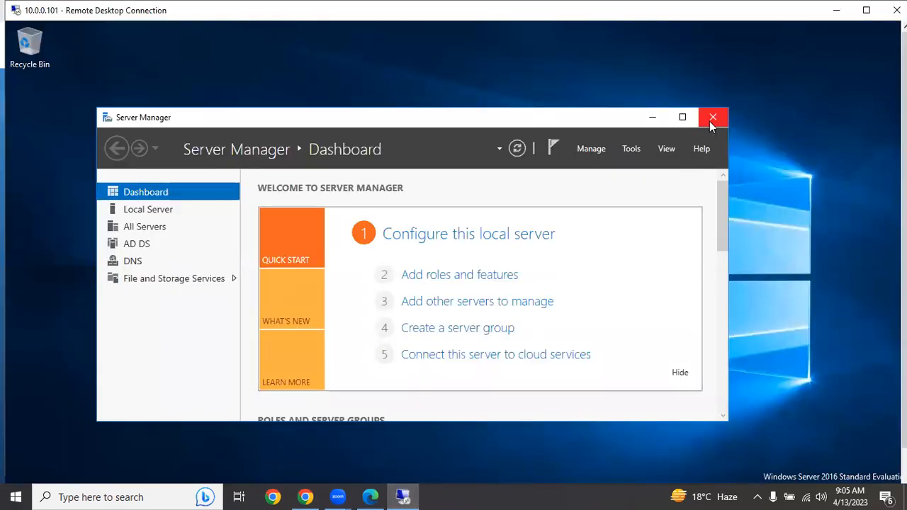
left_click(630, 149)
left_click(695, 316)
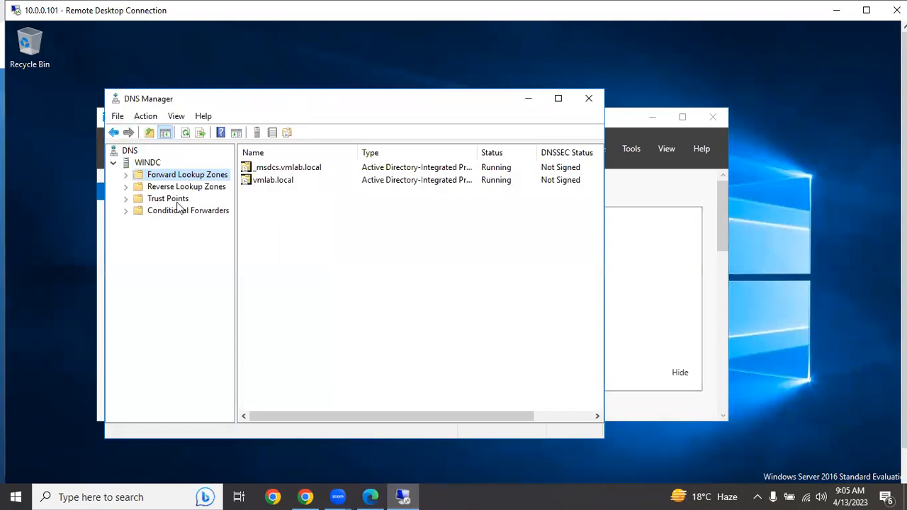
left_click(126, 175)
left_click(178, 200)
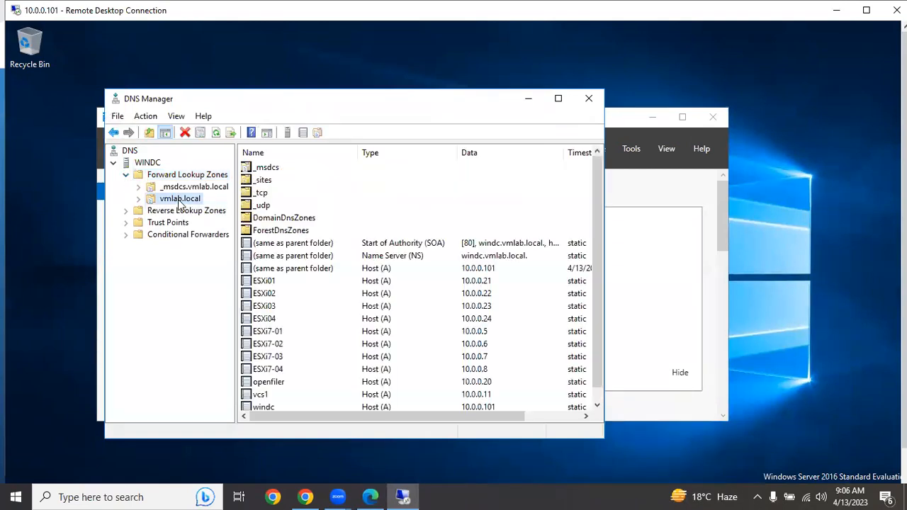
scroll(318, 312, "down", 1)
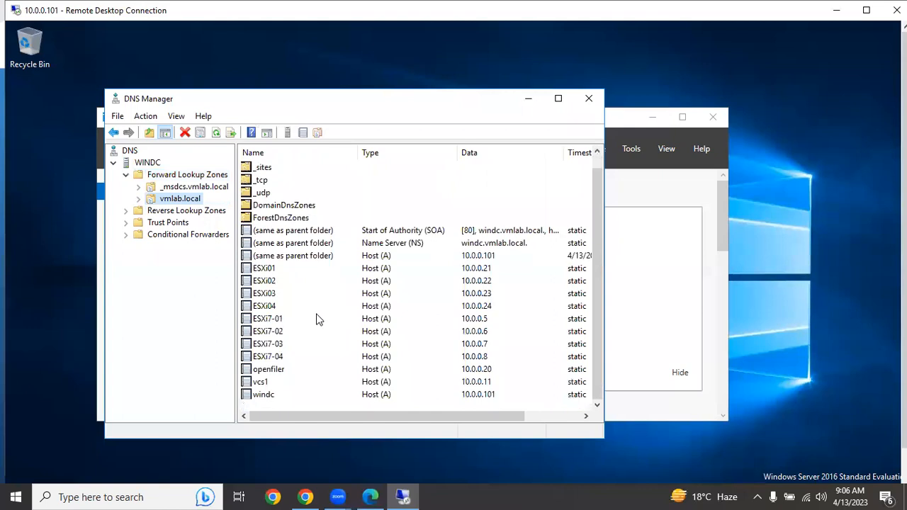
- Check the FQDN and IP address of the vcs1 host record, and close DNS Manager and Server Manager
left_click(279, 383)
double_click(306, 382)
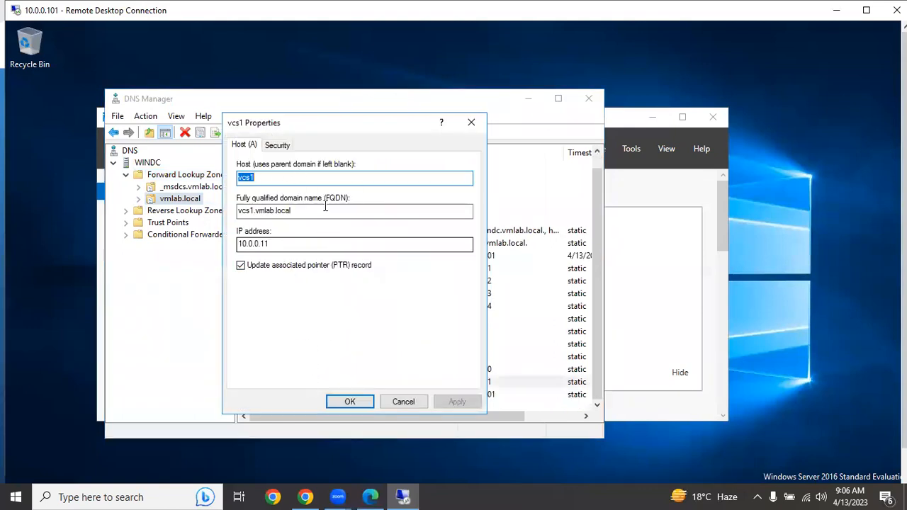
left_click(403, 402)
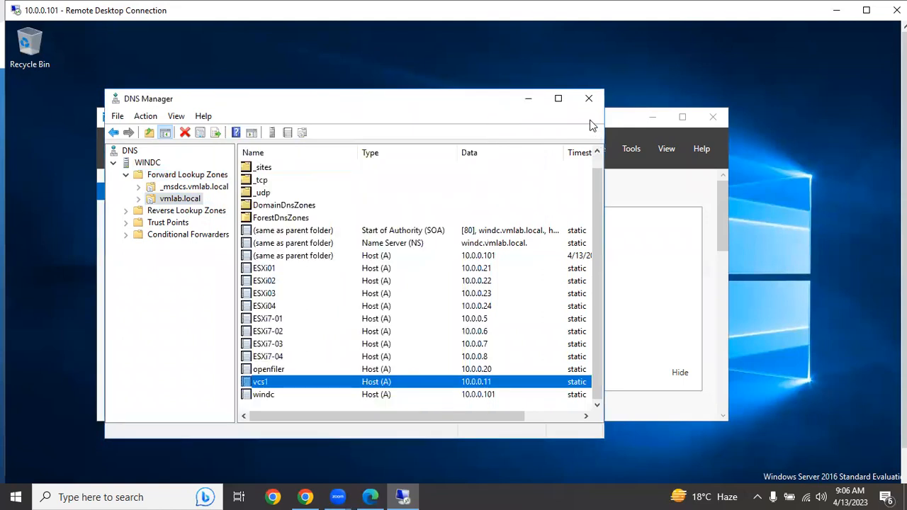
left_click(588, 98)
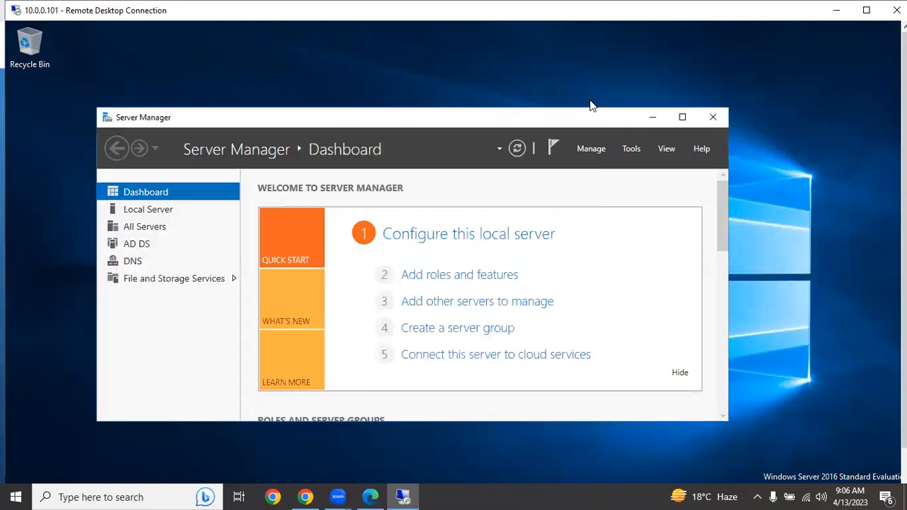
left_click(715, 118)
- Launch the installer application from the vcsa-ui-installer\win32 folder on the VMware VCSA DVD drive
left_click(513, 363)
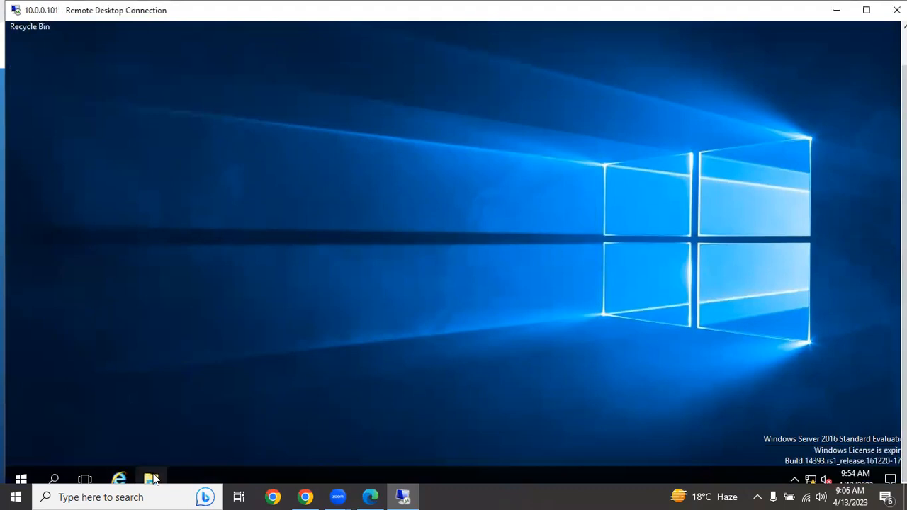
left_click(151, 479)
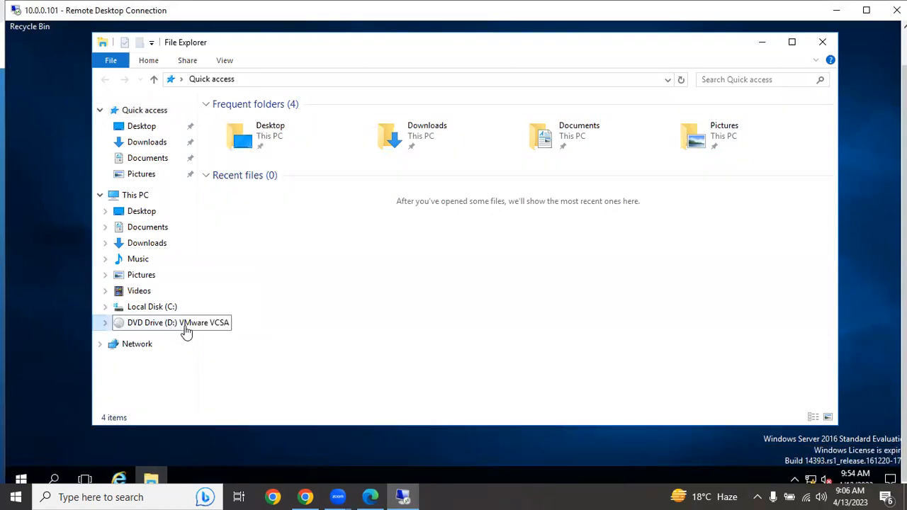
left_click(170, 323)
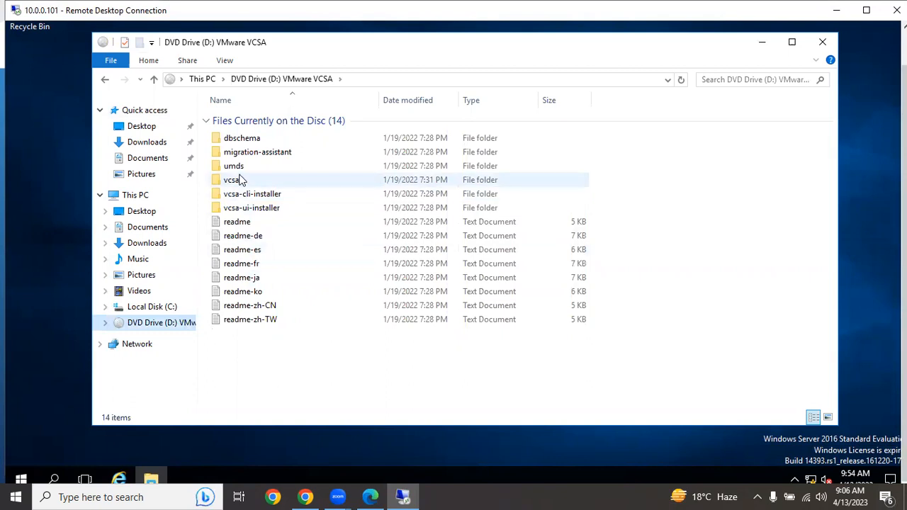
double_click(243, 209)
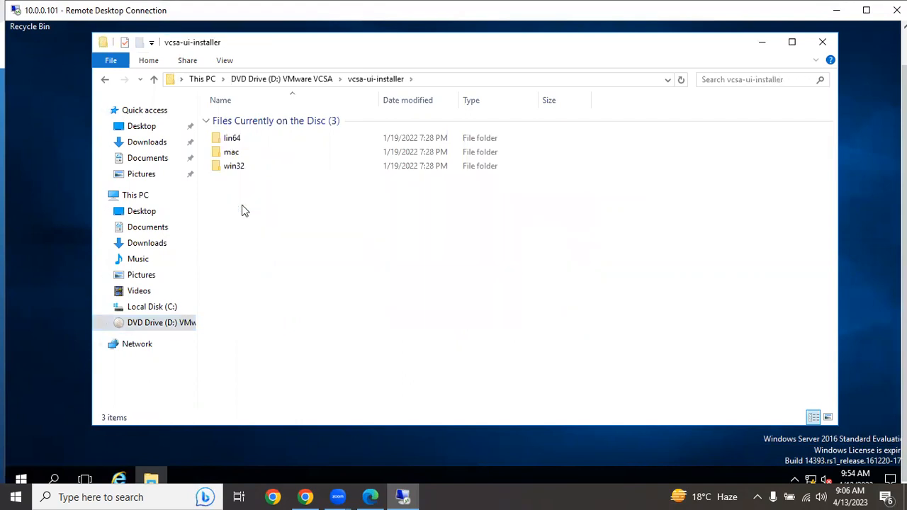
double_click(235, 165)
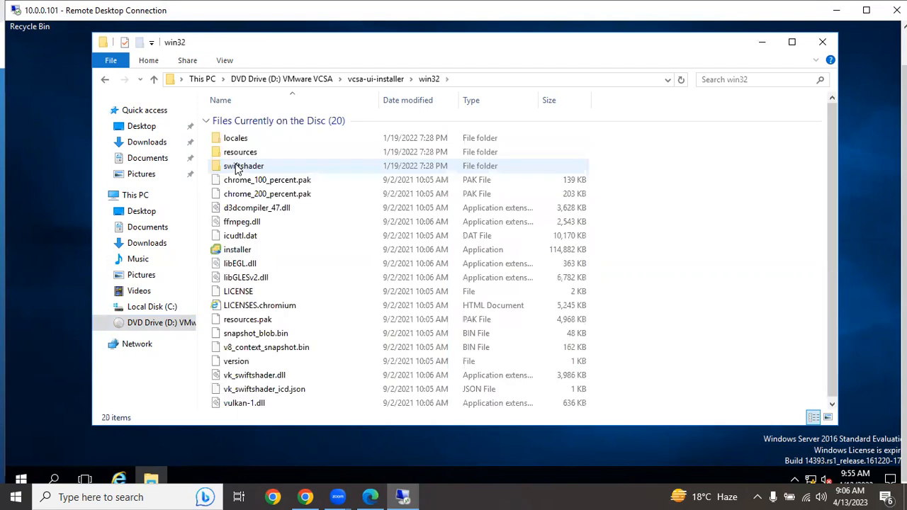
double_click(243, 248)
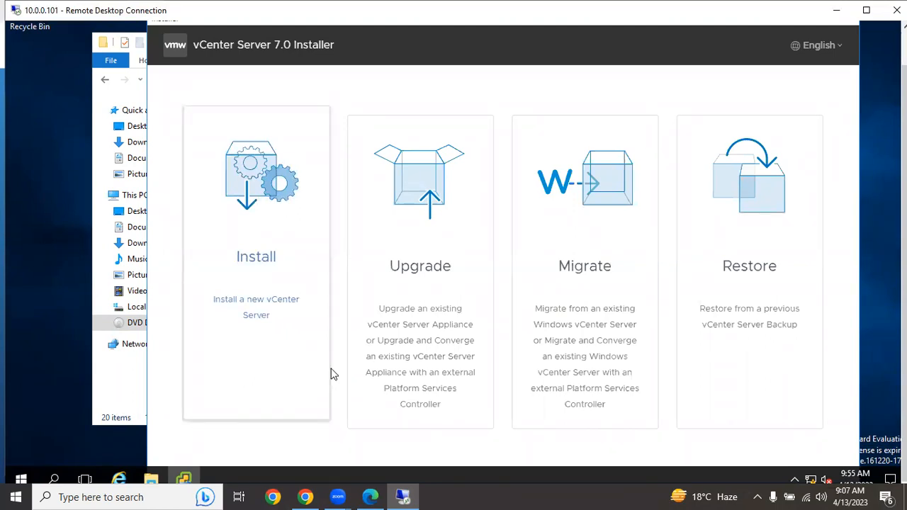
- Start a new vCenter Server installation and accept the license agreement to reach the deployment target settings
left_click(263, 264)
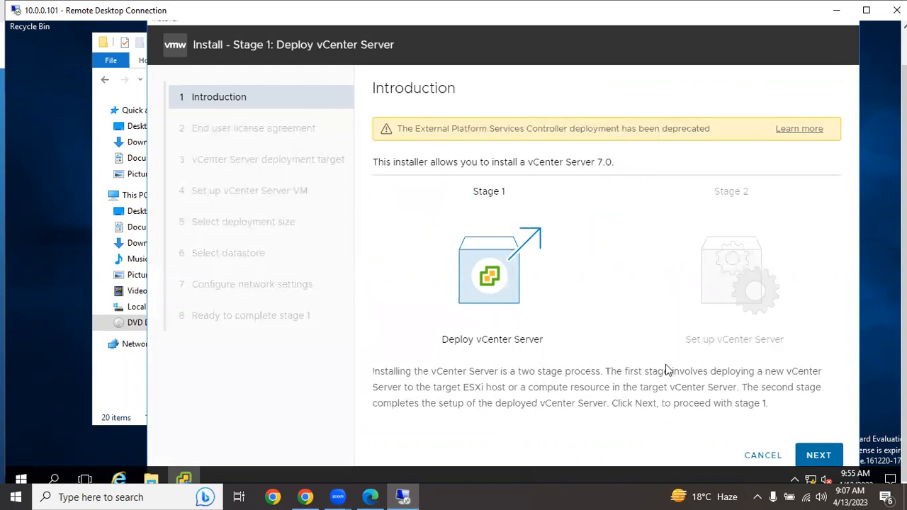
left_click(821, 459)
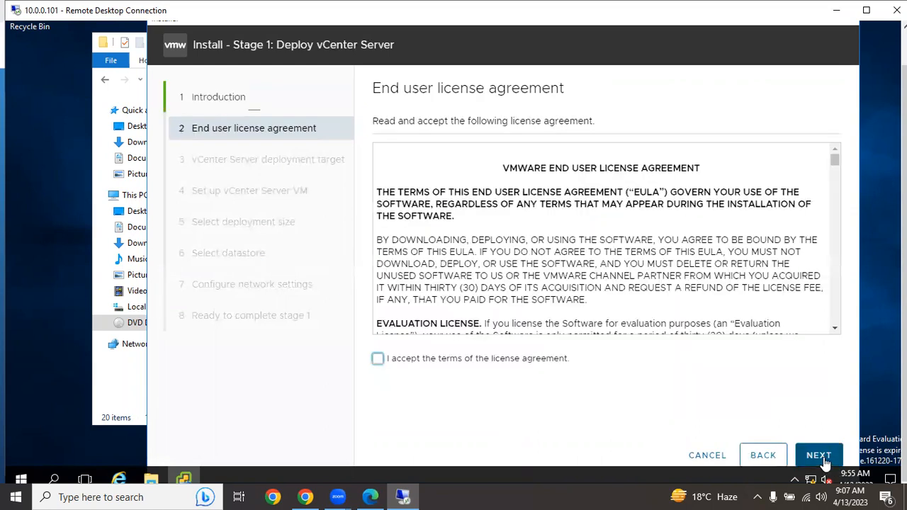
left_click(379, 360)
left_click(815, 456)
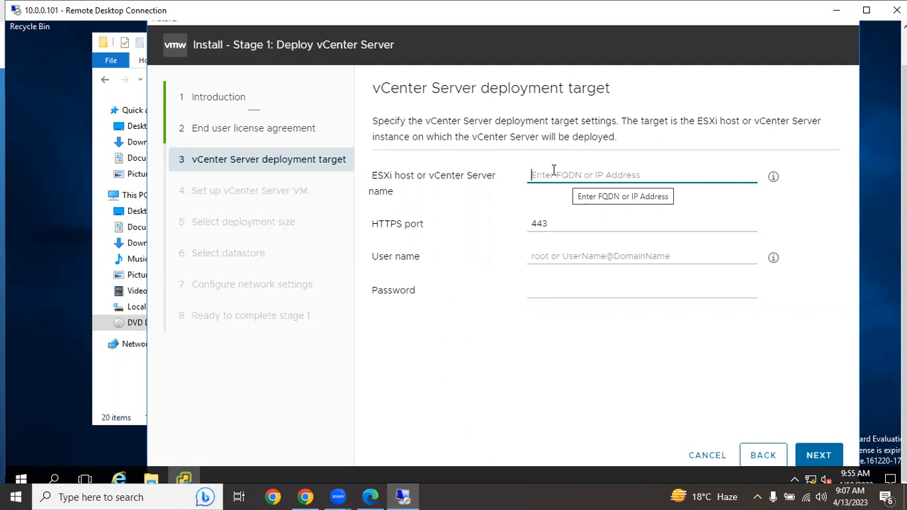
- Set the deployment target to ESXi host 10.0.0.2 with the user name root
type("10")
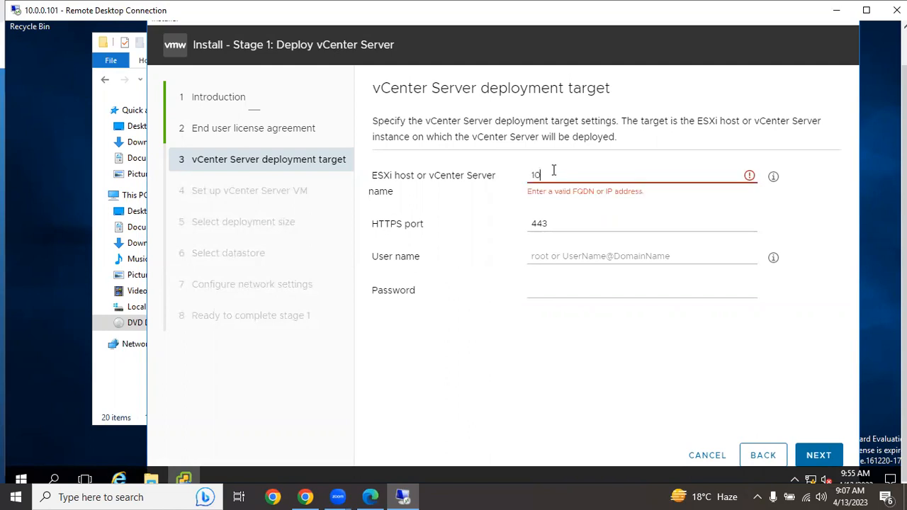
type("..0")
type(".0.0")
type(".2")
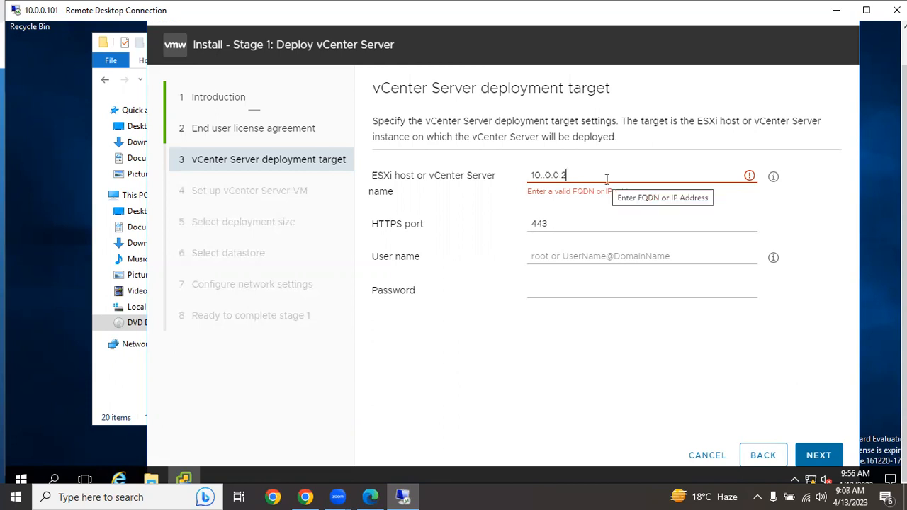
left_click(543, 174)
key("BackSpace")
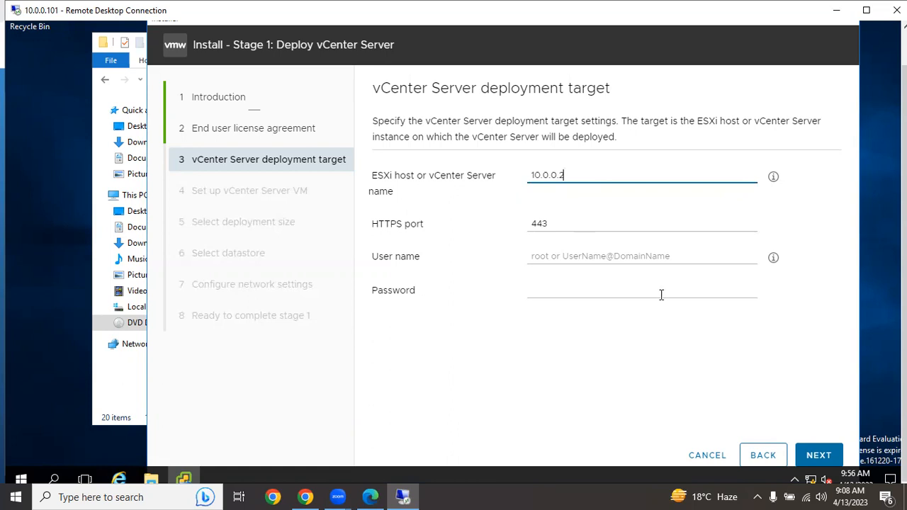
left_click(569, 257)
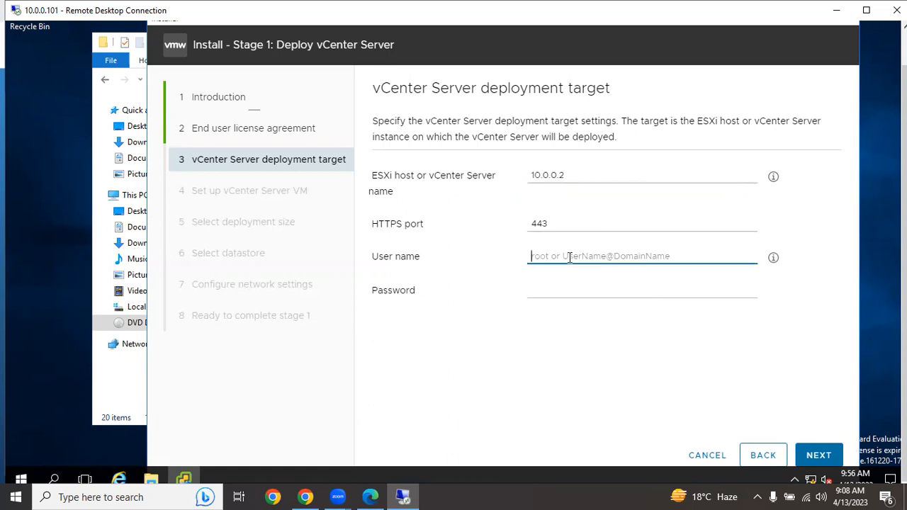
type("root")
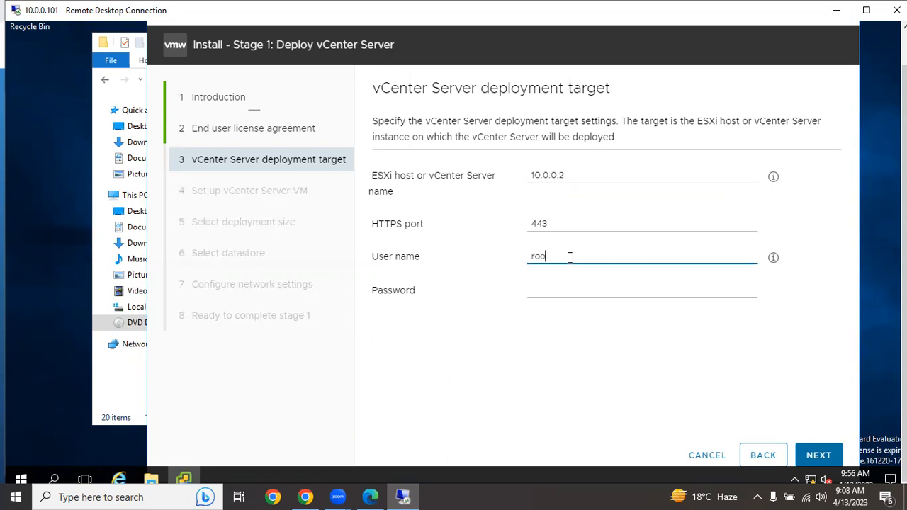
- Try to connect to the deployment target by entering the account password and accepting the certificate warning
left_click(564, 286)
type("Passwo")
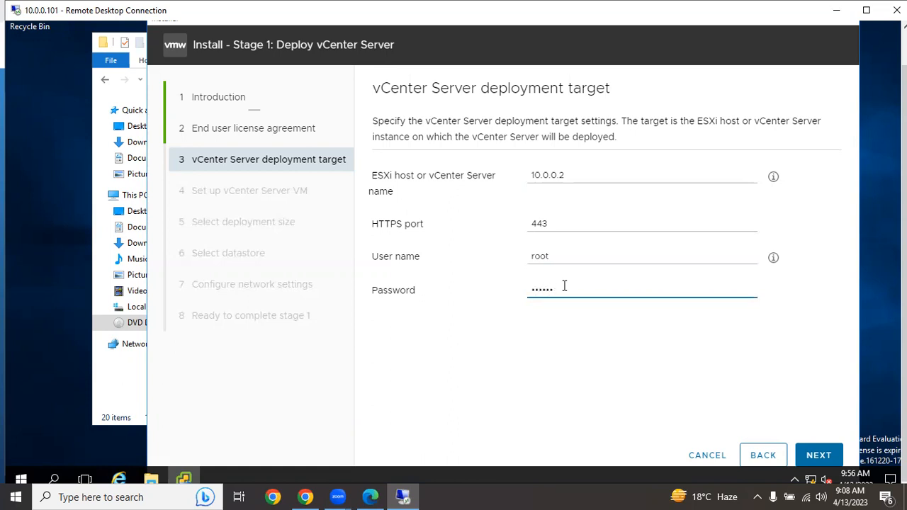
type("rd")
left_click(827, 453)
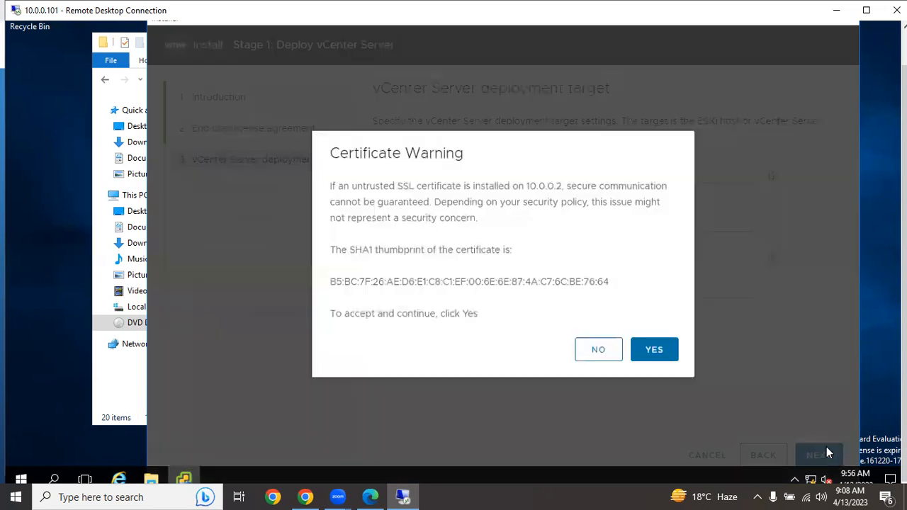
left_click(660, 355)
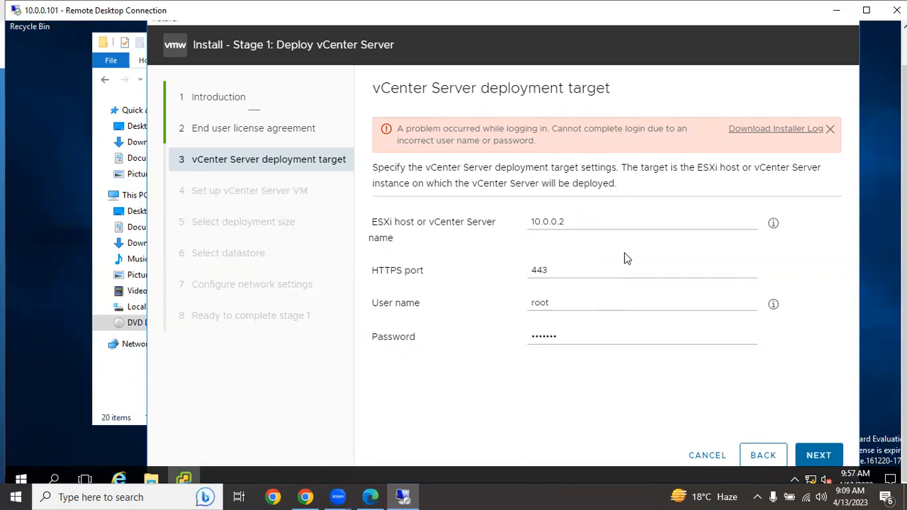
- Replace the deployment target's password with the correct account password, and accept its certificate to continue
left_click_drag(580, 331, 536, 335)
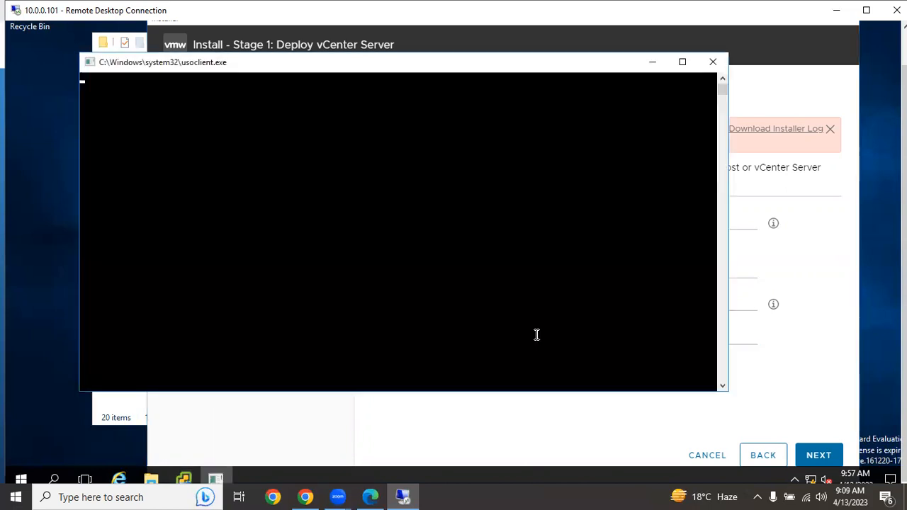
type("•••••••")
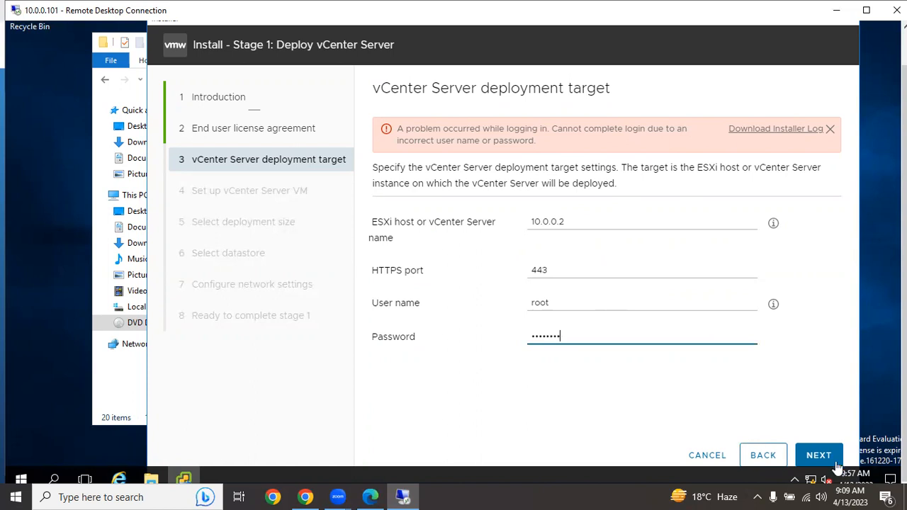
left_click(799, 456)
left_click(665, 354)
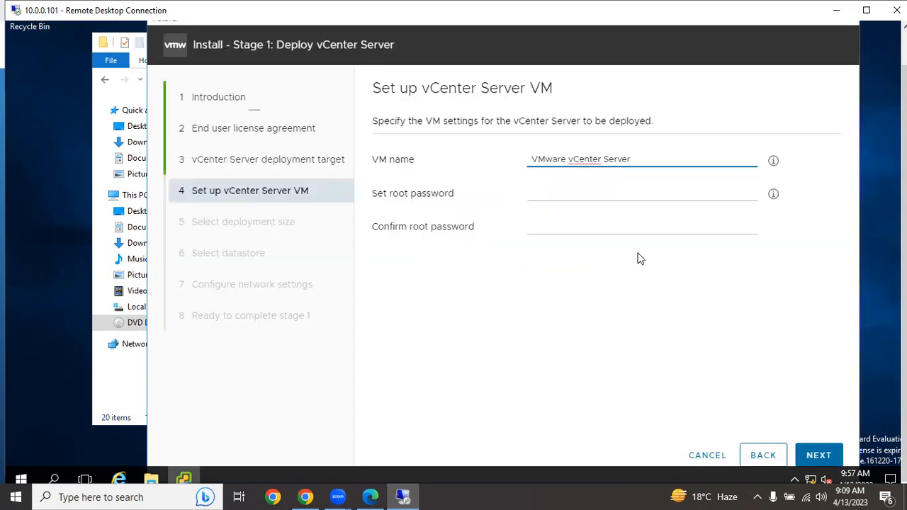
- Name the vCenter Server virtual machine VCS1.vmlab.com
left_click_drag(632, 160, 525, 161)
type("vc")
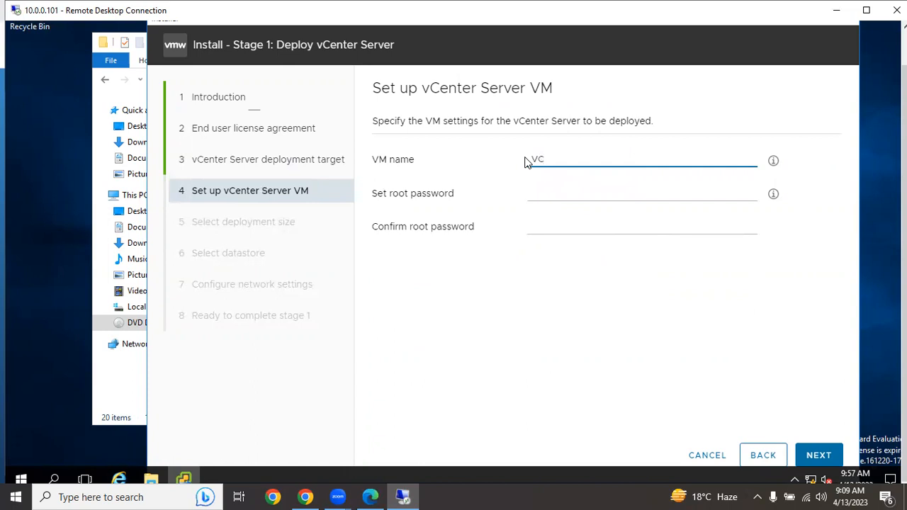
type("s1.vmlab.com")
- Enter and confirm the root password for the new vCenter Server virtual machine
left_click(558, 192)
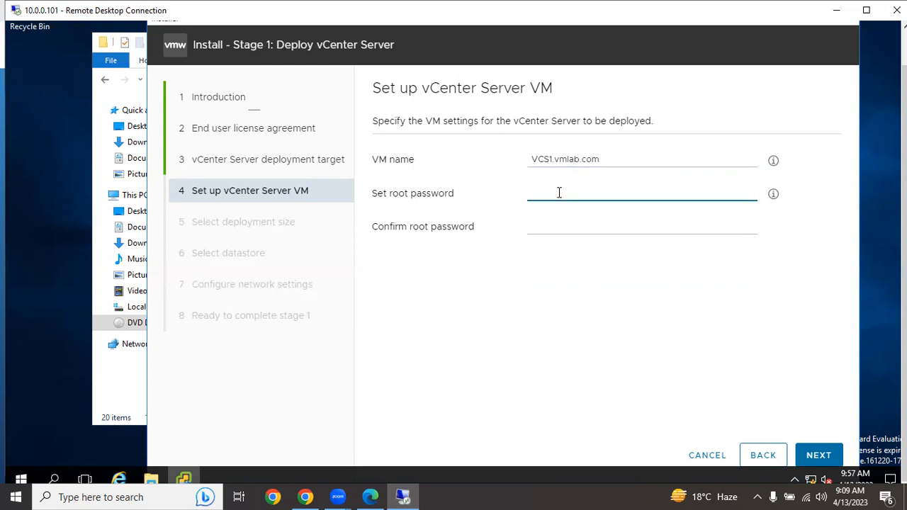
type("•••••••")
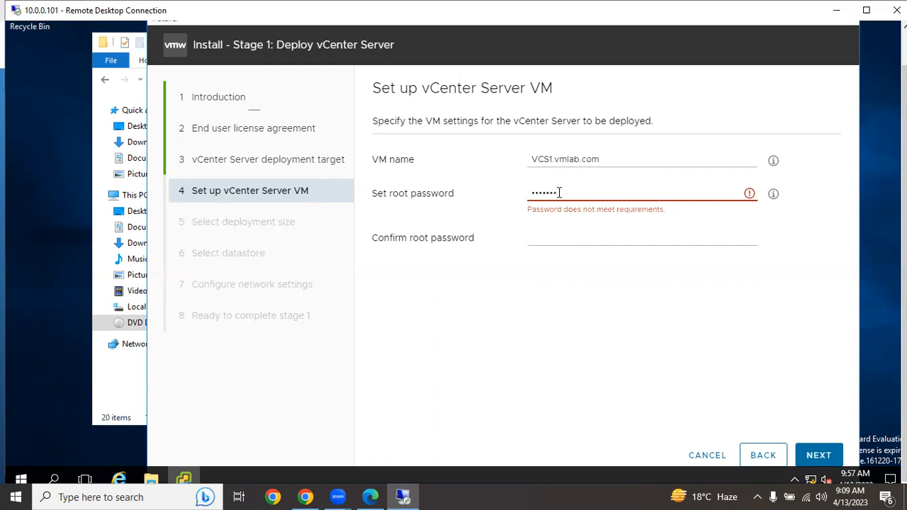
type("•")
key("Tab")
type("••••••••")
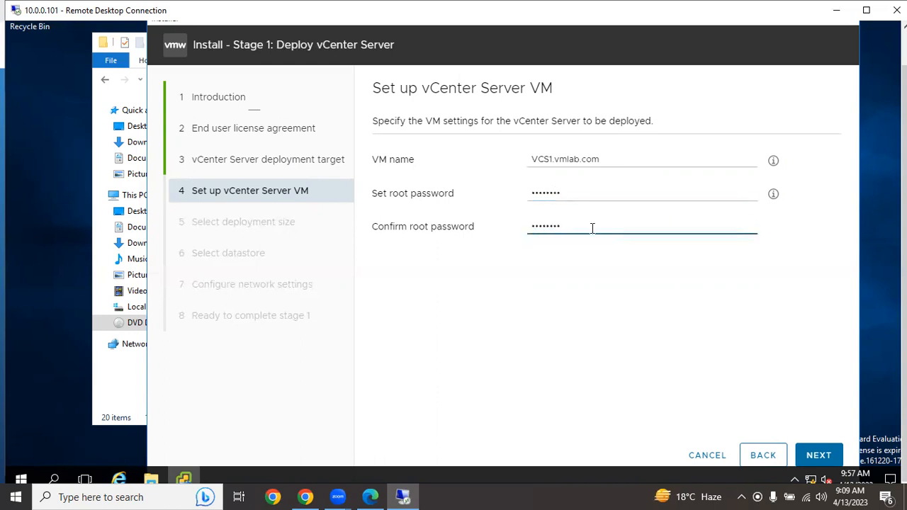
- Accept the Tiny deployment size with Default storage size, and place the vCenter Server on datastore1 with thin disk mode enabled
left_click(799, 450)
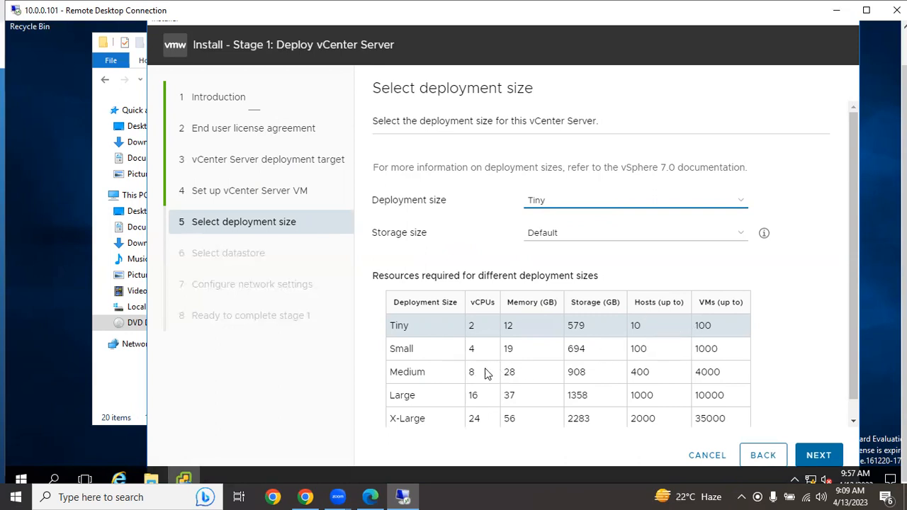
scroll(570, 390, "down", 1)
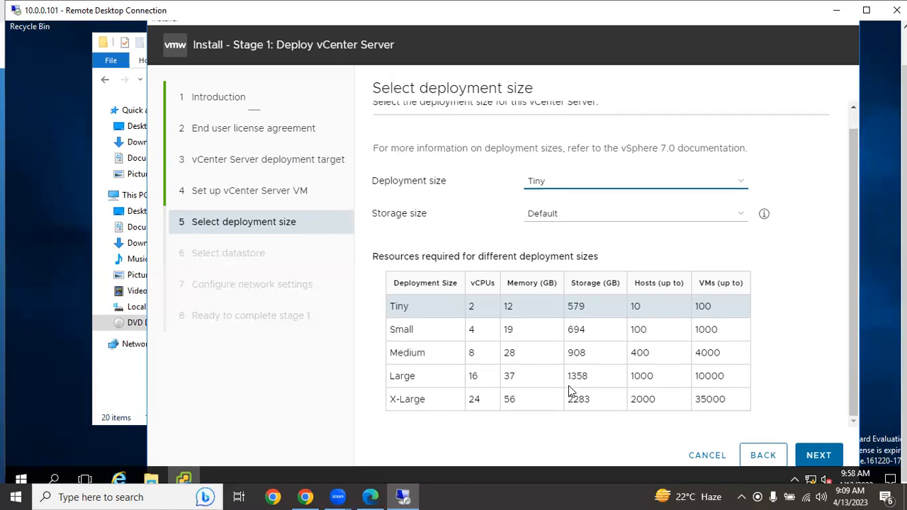
scroll(560, 369, "up", 1)
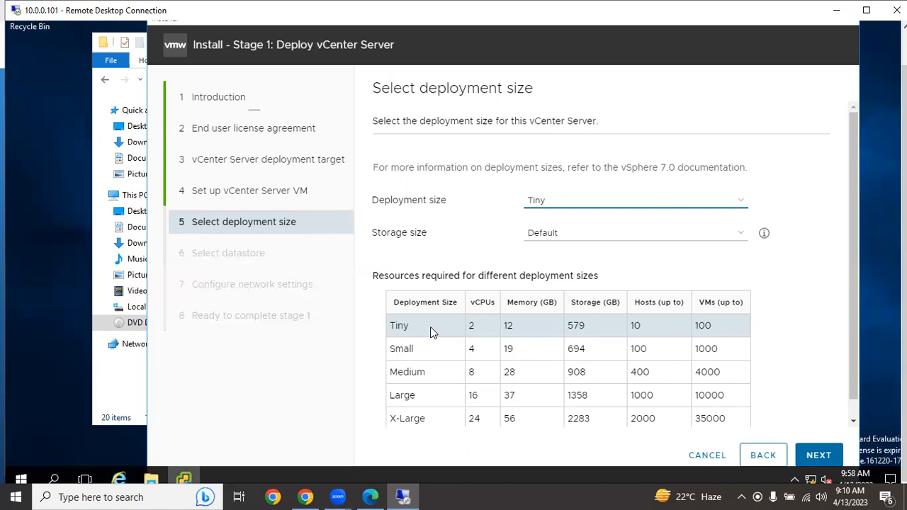
left_click(815, 457)
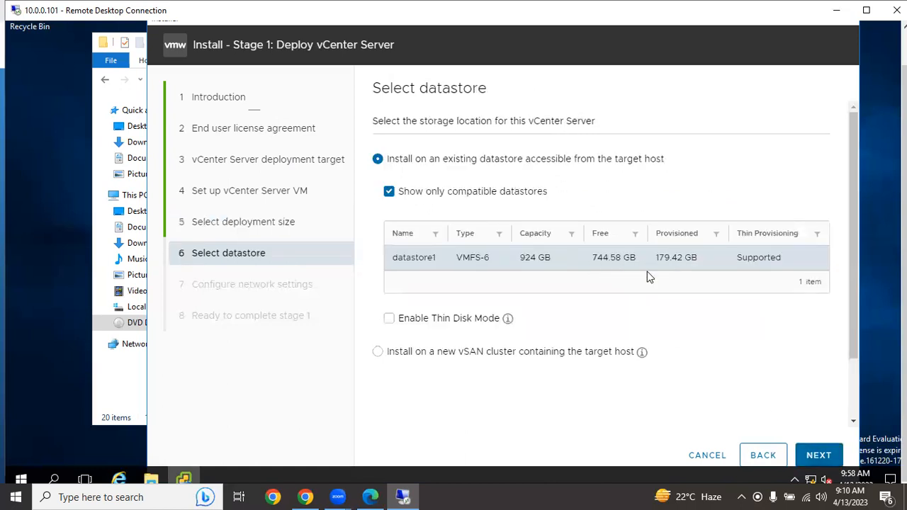
left_click(403, 319)
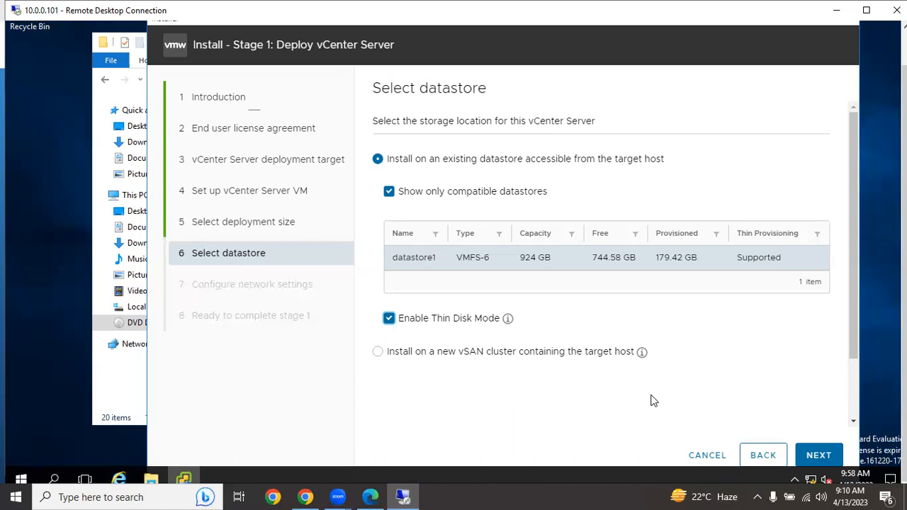
left_click(816, 458)
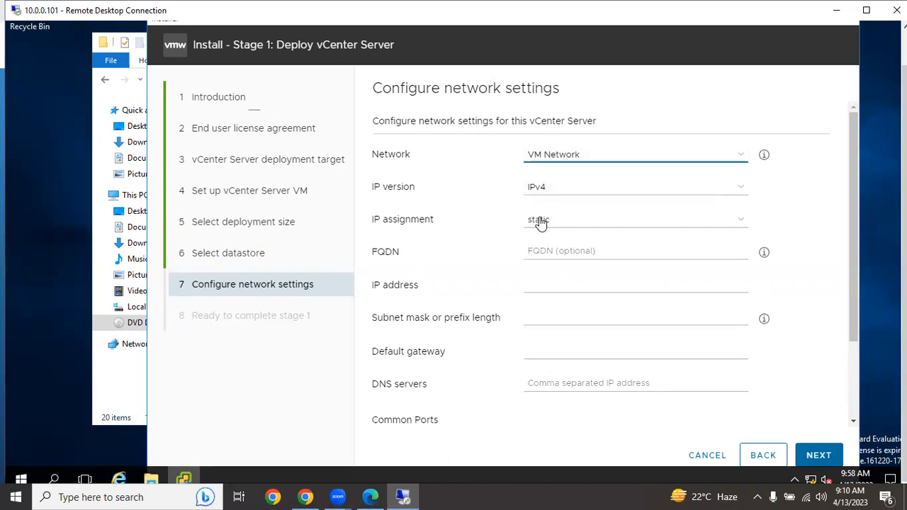
- Set the vCenter Server's FQDN to vcs1.vmlab.local and its static IP address to 10.0.0.11
left_click(552, 252)
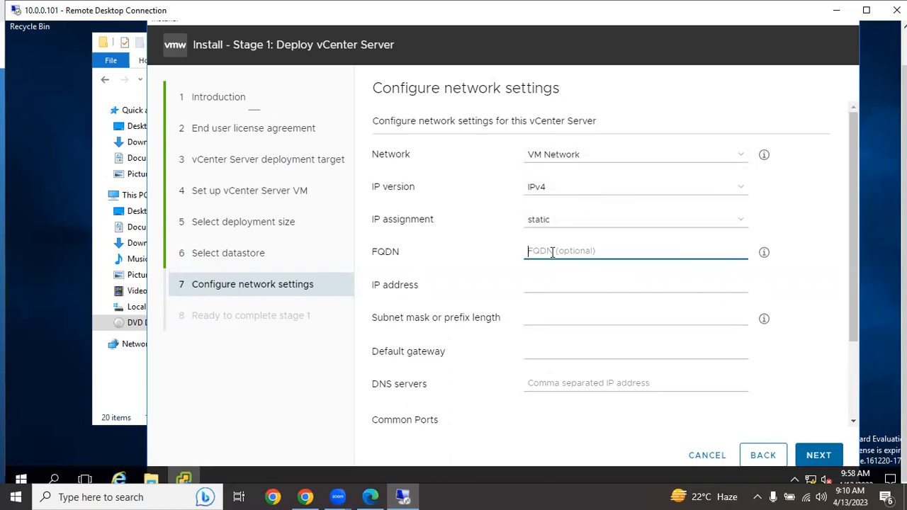
type("vcs")
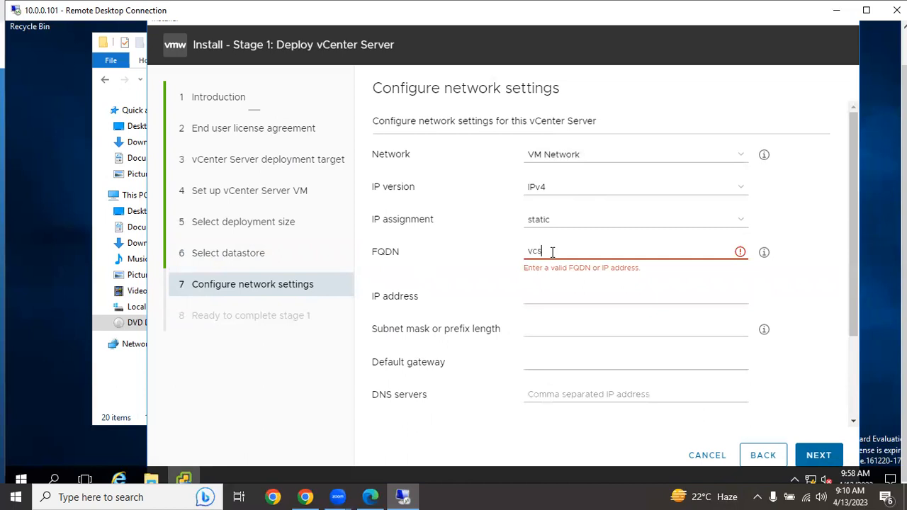
type("1.vmlab.local")
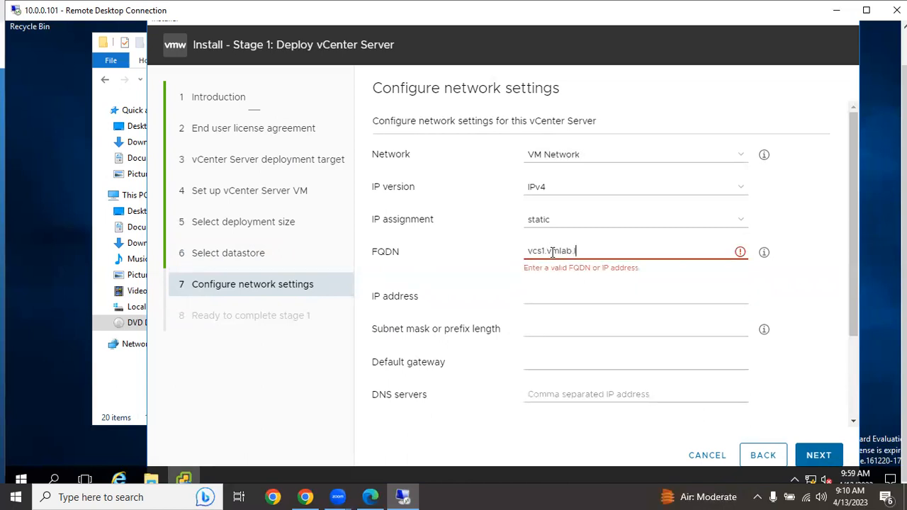
left_click(561, 281)
type("10.0")
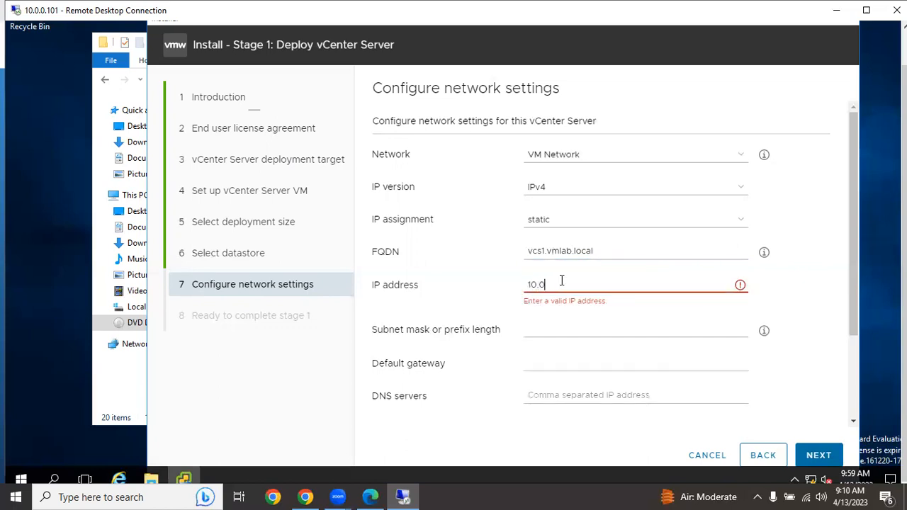
type(".0.11")
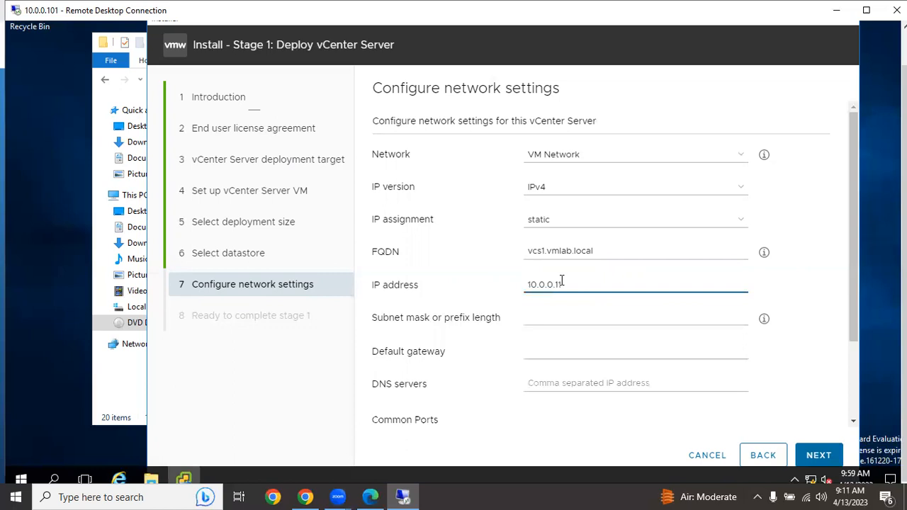
- Set the subnet mask to 255.255.255.0 in the vCenter Server's network settings
left_click(566, 319)
type("2")
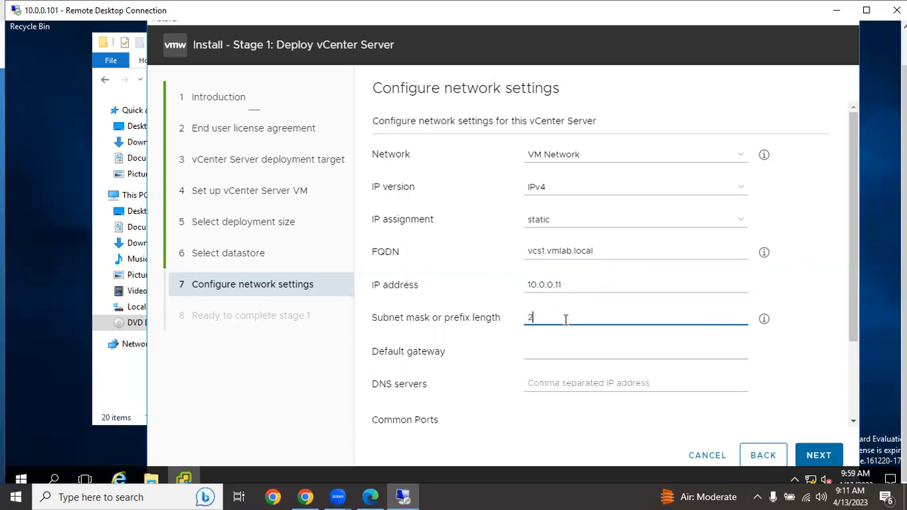
type("55.25.")
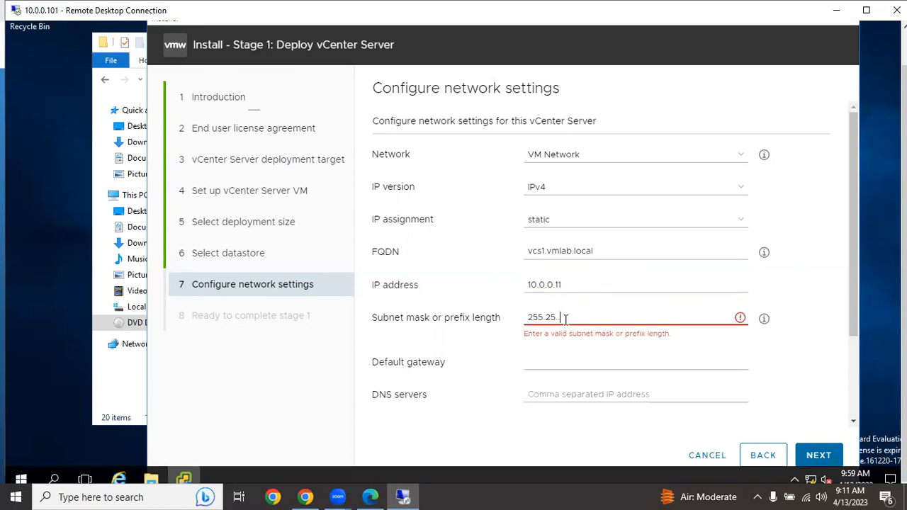
type("5.255.0")
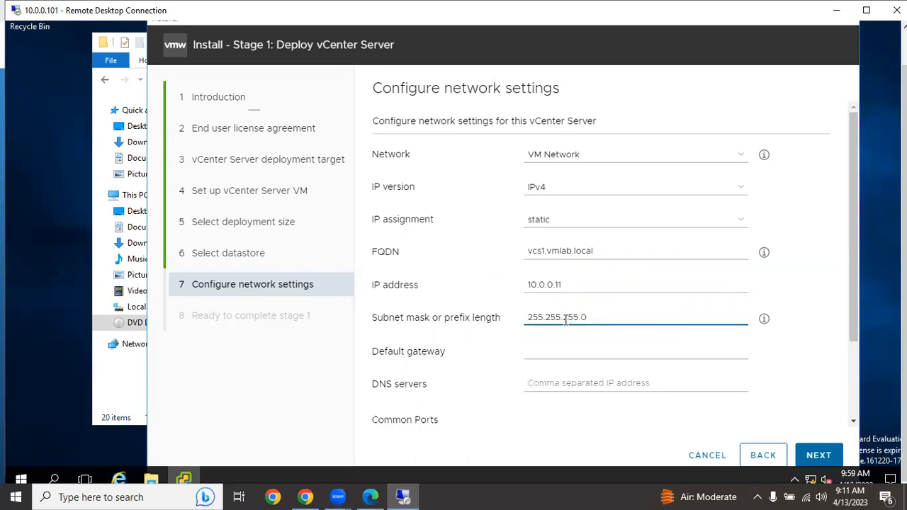
- Set the default gateway to 10.0.0.2 in the vCenter Server's network settings
left_click(562, 353)
type("10.00")
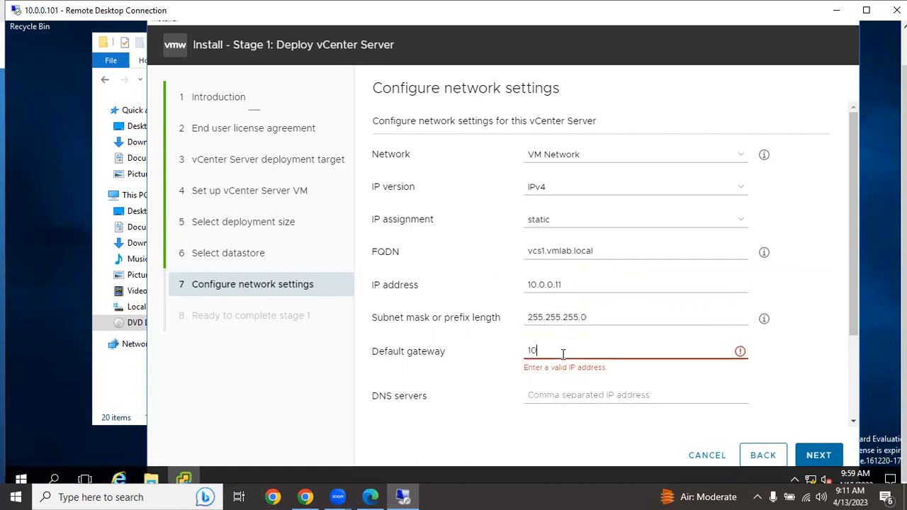
key("BackSpace")
type(".0.2")
- Set the DNS server to 10.0.0.101, check the remaining network settings and continue to the stage 1 summary
left_click(558, 383)
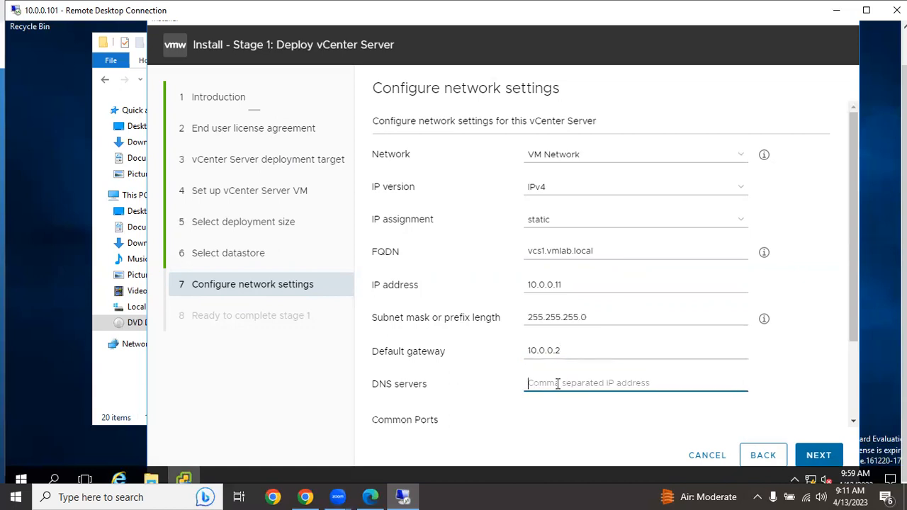
scroll(557, 383, "down", 1)
type("10")
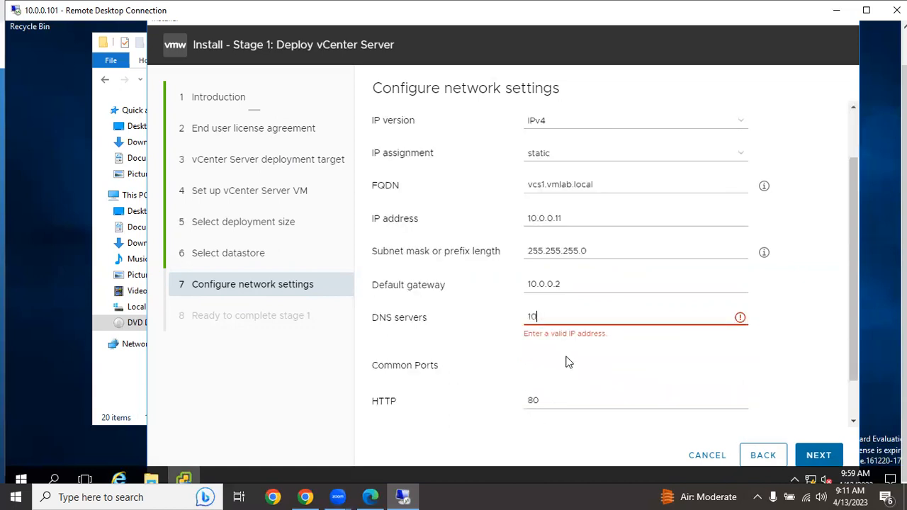
type(".0.0.101")
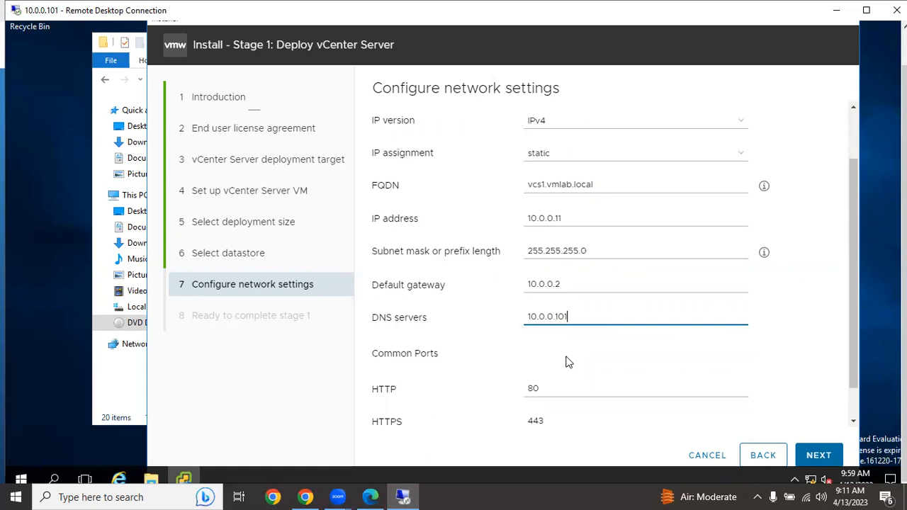
scroll(565, 361, "down", 1)
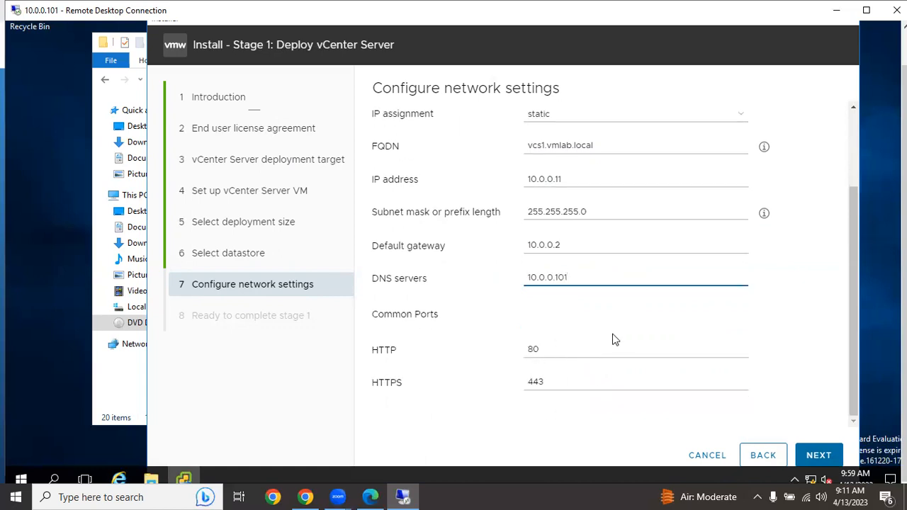
scroll(614, 340, "up", 3)
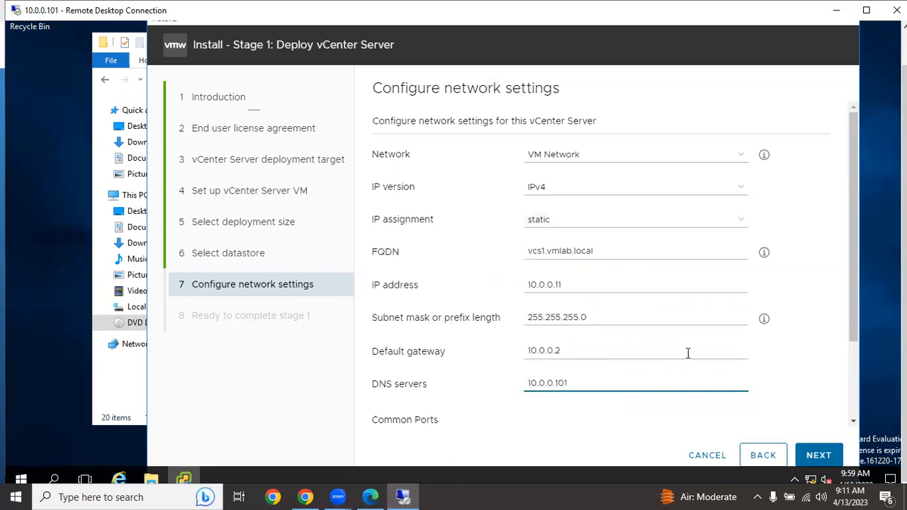
scroll(686, 399, "down", 3)
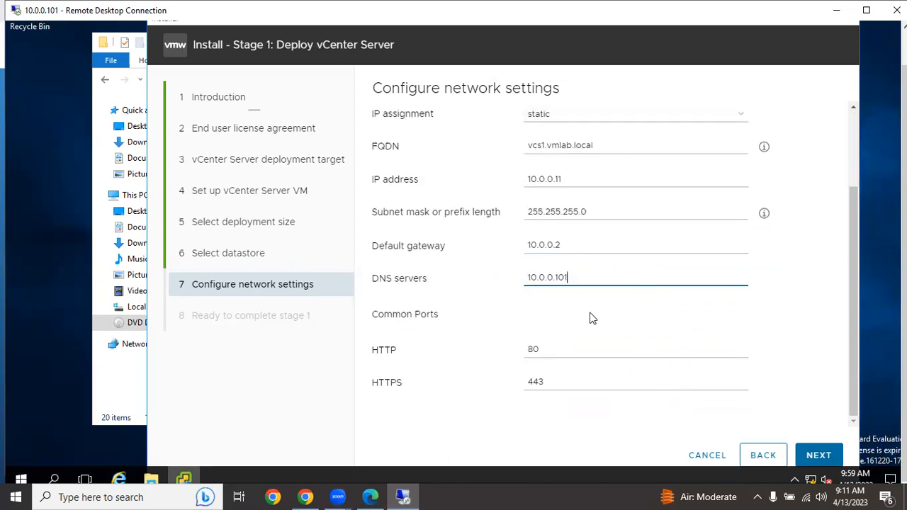
left_click(816, 455)
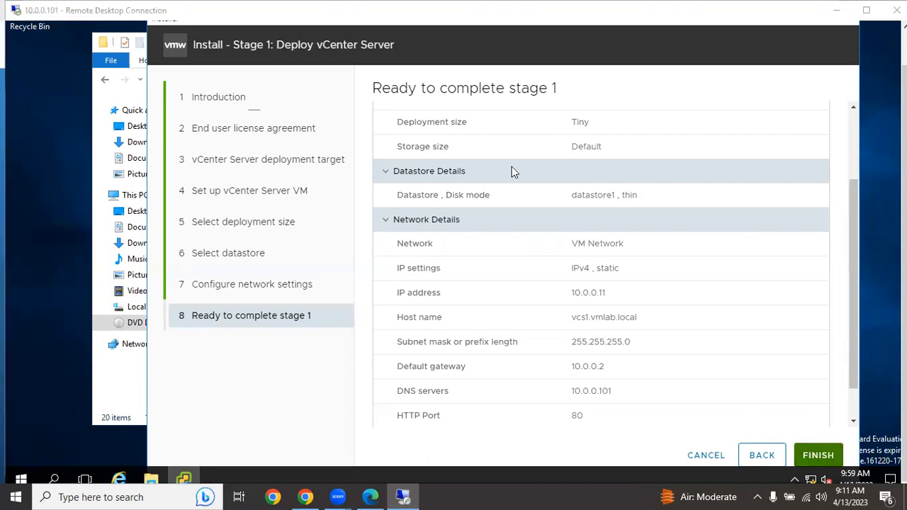
- Review the stage 1 summary through the network details and start the vCenter Server deployment
left_click(854, 372)
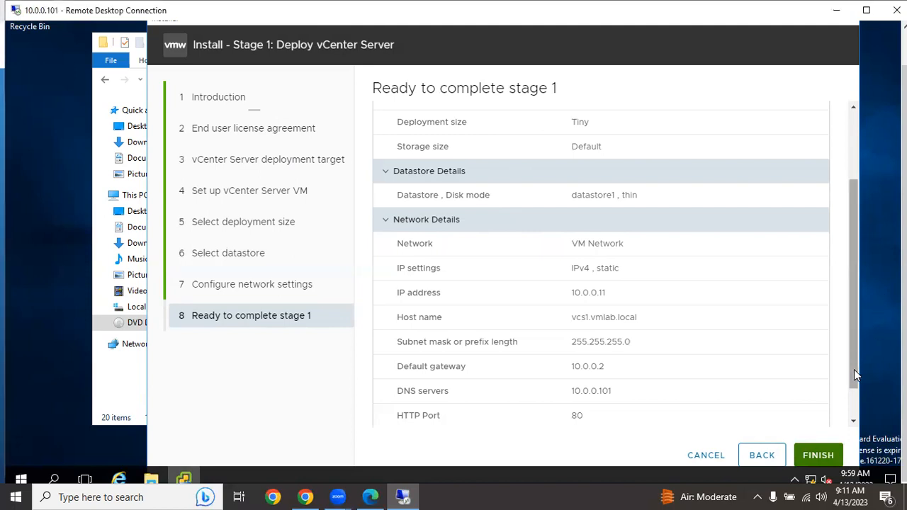
left_click(853, 421)
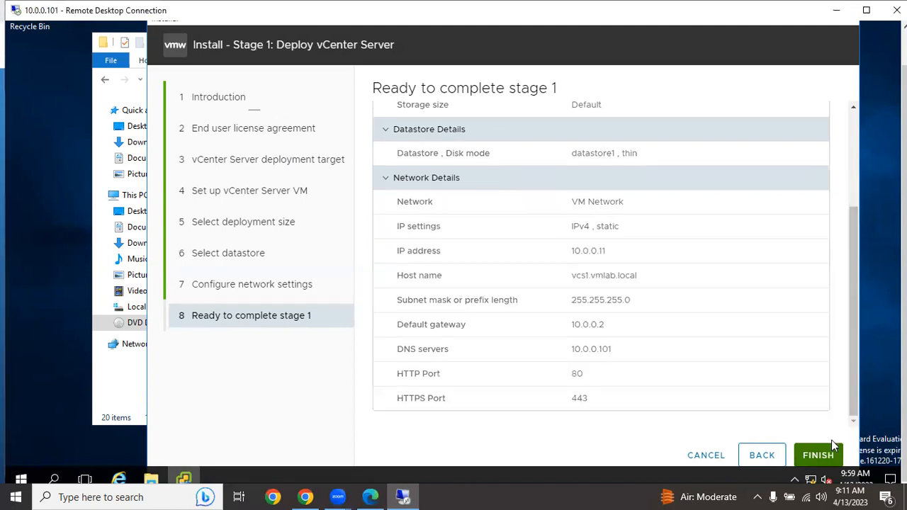
left_click(825, 454)
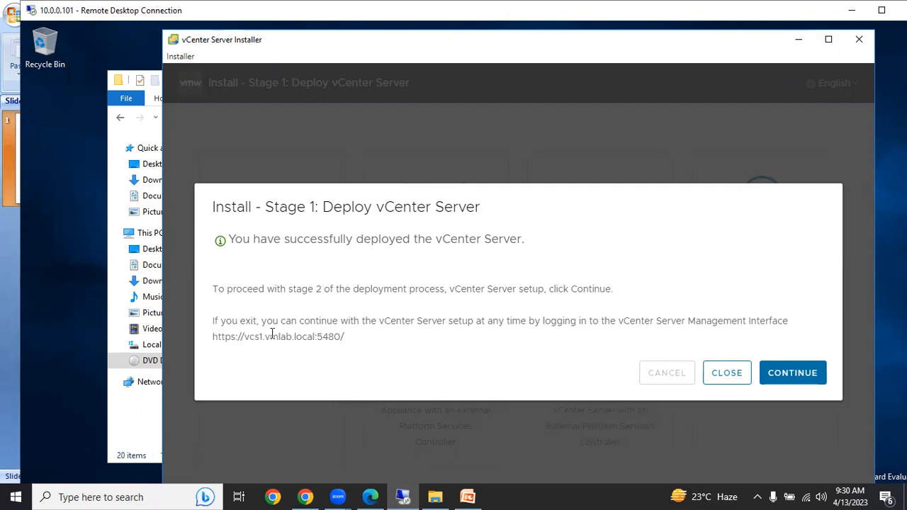
- Highlight the management interface URL, then look for VCS1.vmlab.com in the ESXi host's virtual machine list in Chrome and return to the installer
left_click_drag(345, 337, 211, 341)
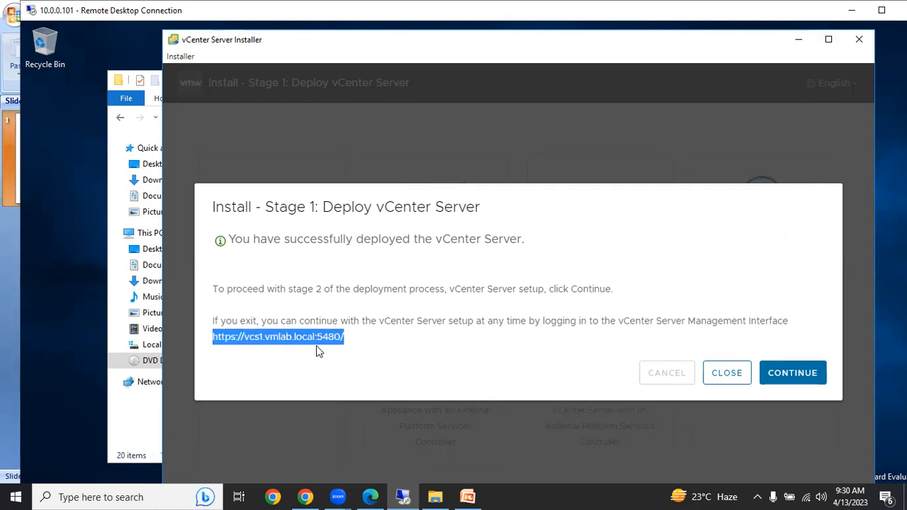
left_click(305, 497)
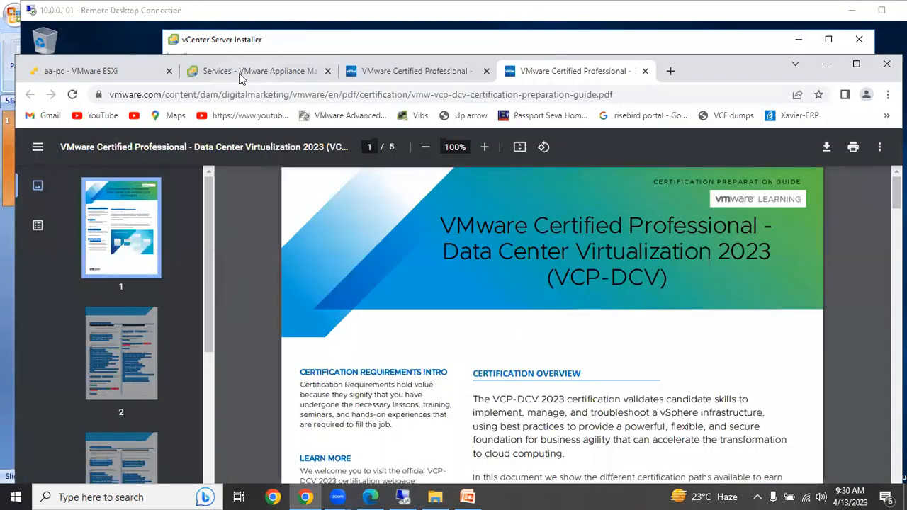
left_click(70, 73)
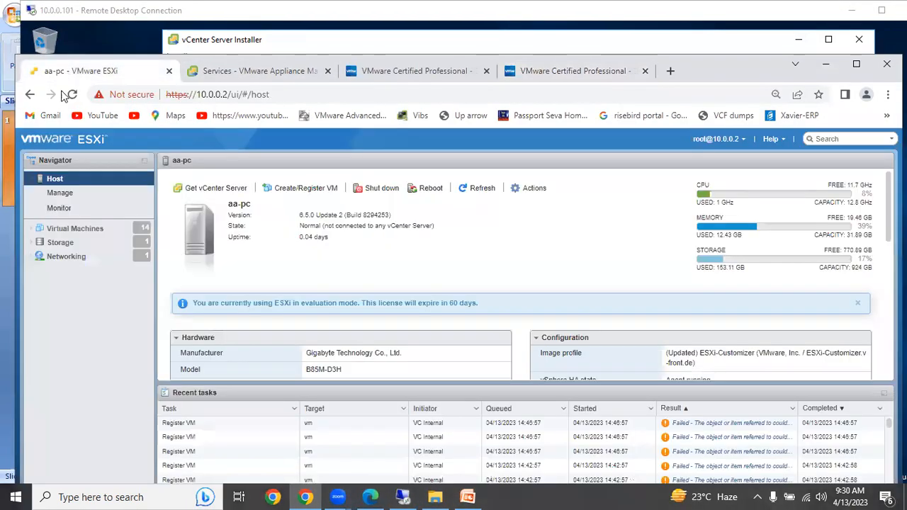
left_click(89, 229)
scroll(238, 281, "down", 2)
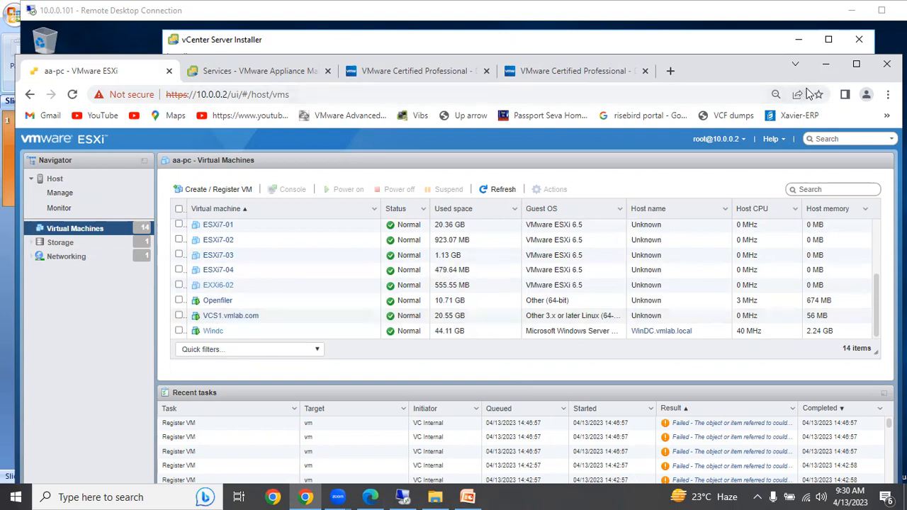
left_click(825, 69)
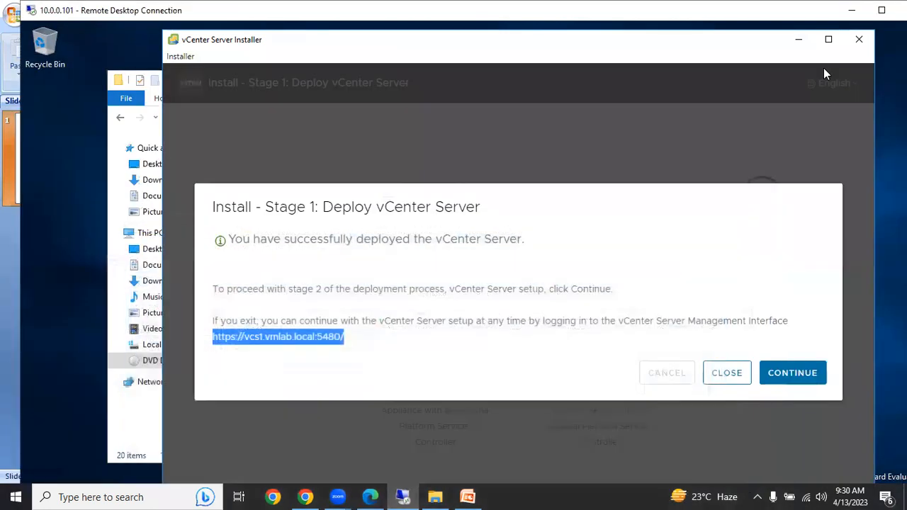
- Continue to stage 2 of the vCenter Server setup and set the time synchronization mode to Synchronize time with the ESXi host
left_click(793, 373)
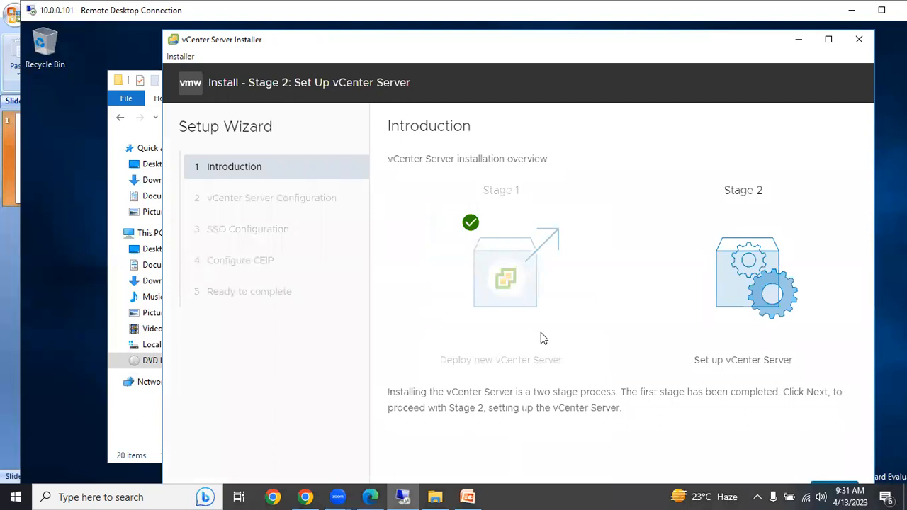
left_click(851, 11)
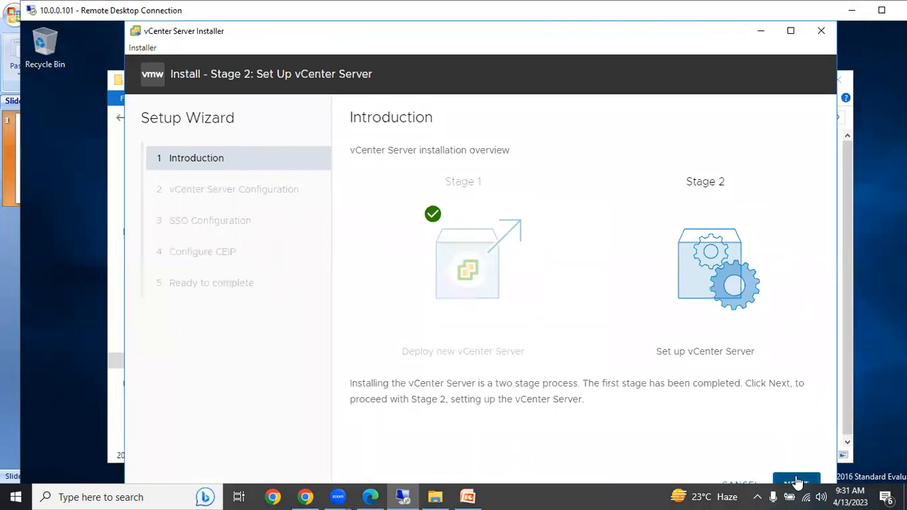
left_click(797, 483)
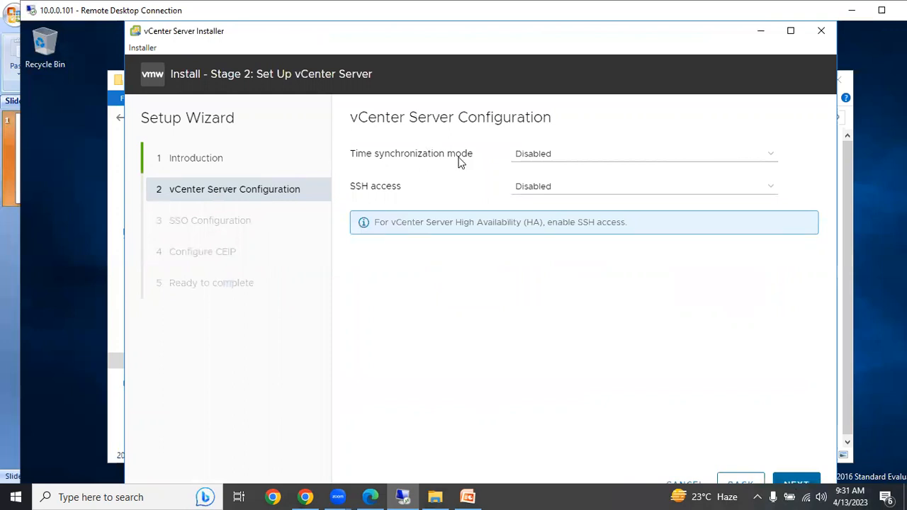
left_click(552, 155)
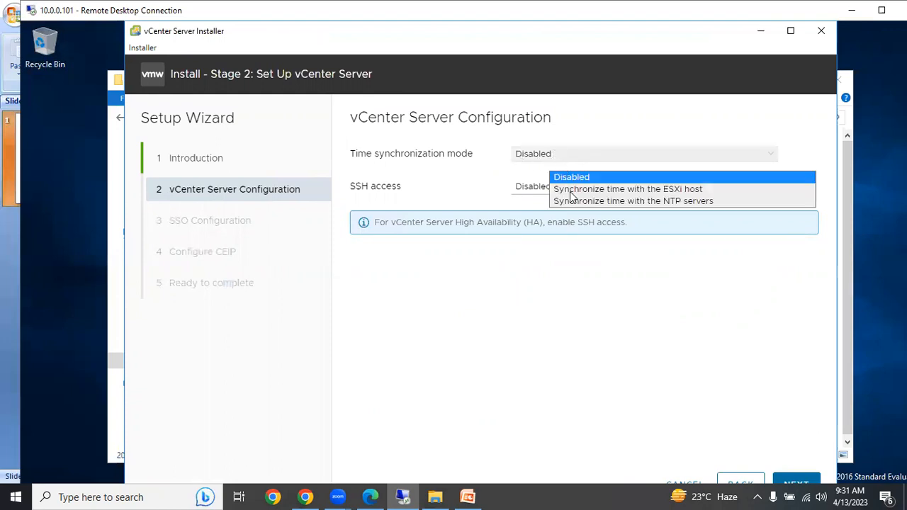
left_click(571, 172)
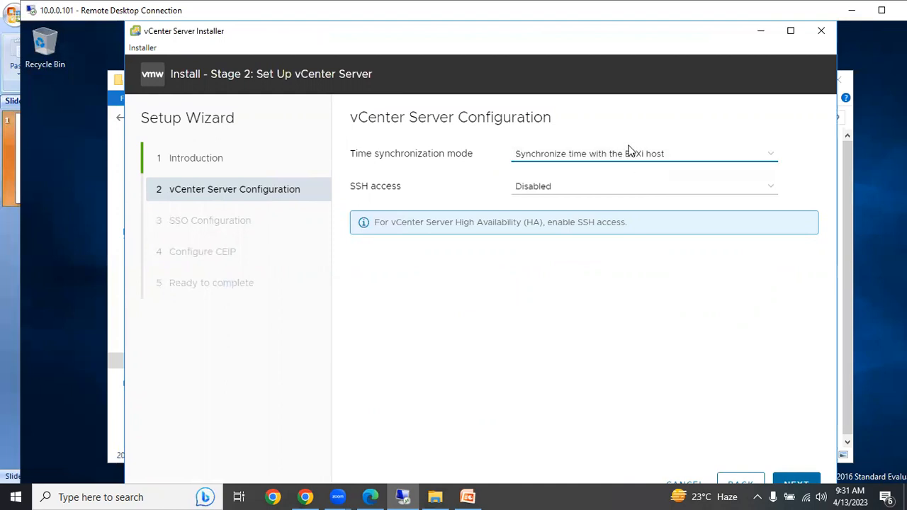
- Enable SSH access for the vCenter Server and continue to the SSO configuration
left_click(548, 190)
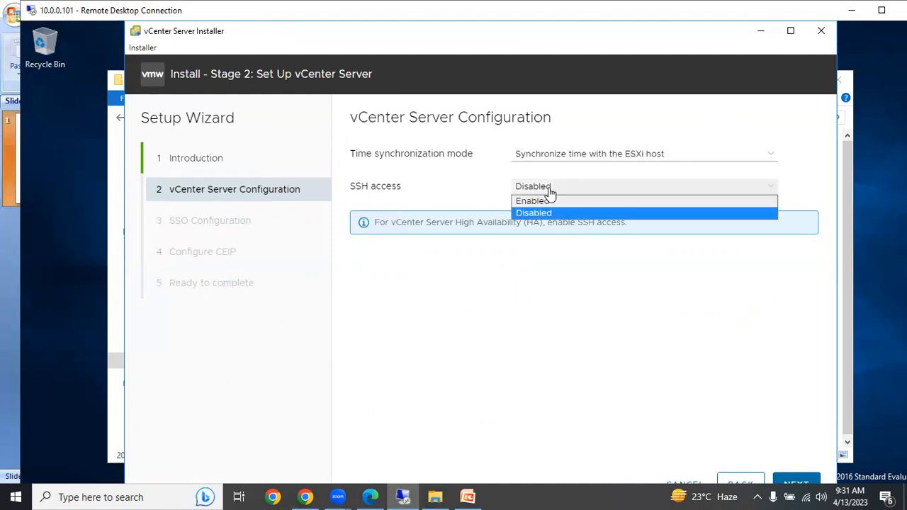
left_click(547, 203)
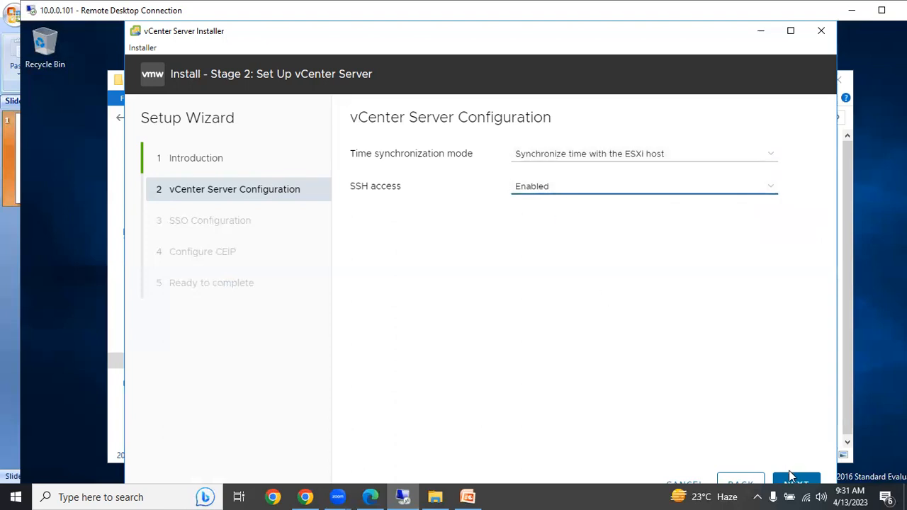
left_click(882, 9)
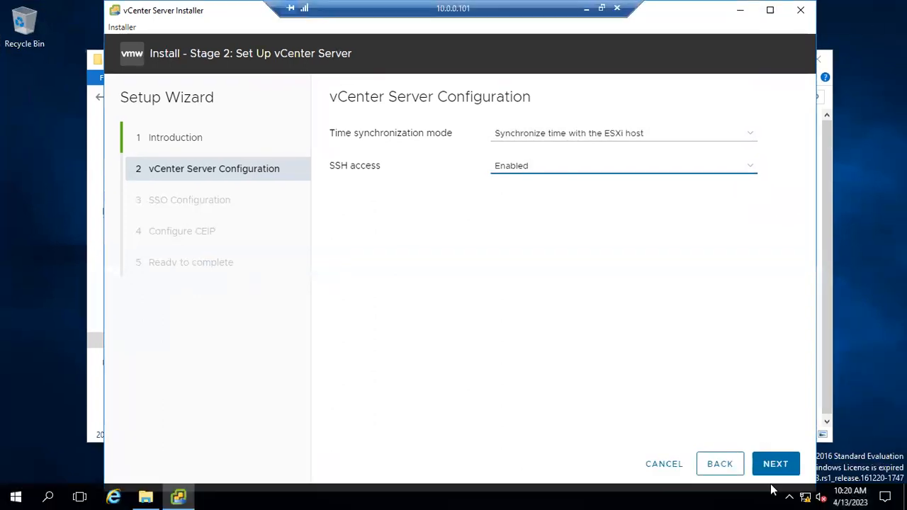
left_click(774, 467)
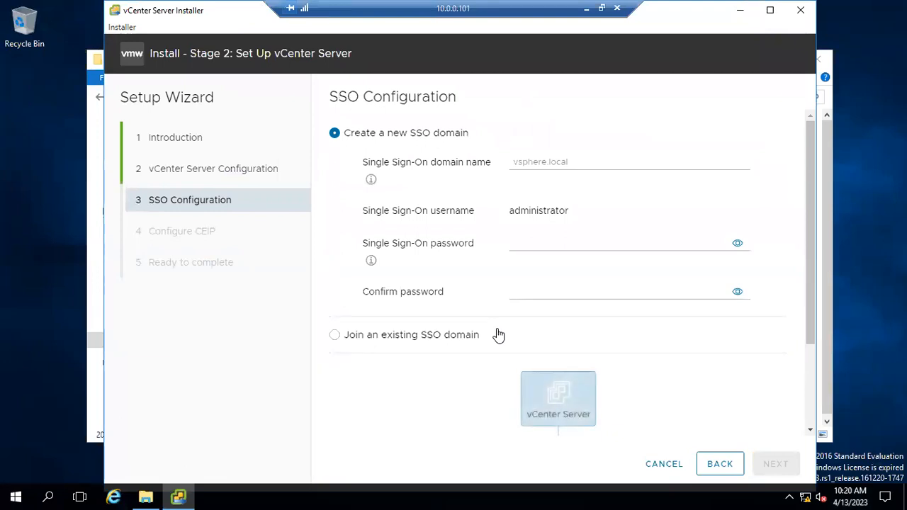
- Review the new SSO domain fields, then select Join an existing SSO domain and examine its vCenter Server, port and password fields
scroll(499, 335, "down", 1)
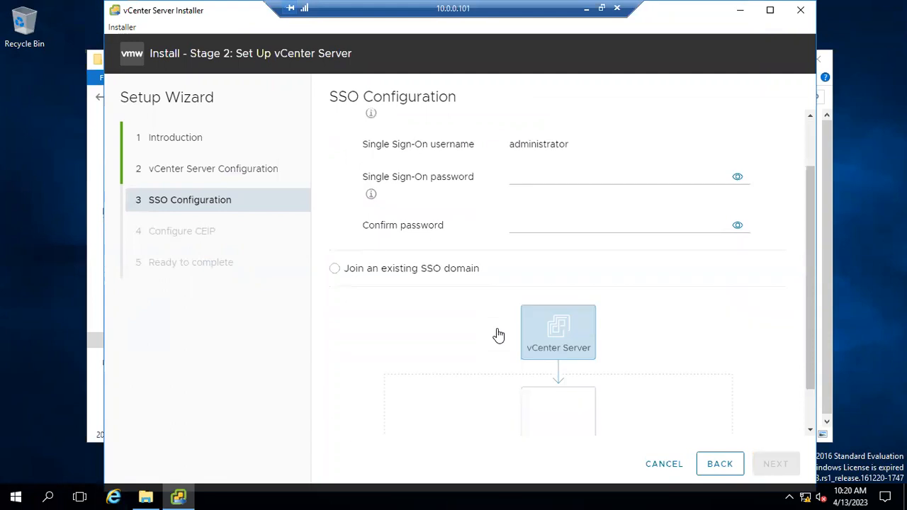
scroll(499, 335, "down", 1)
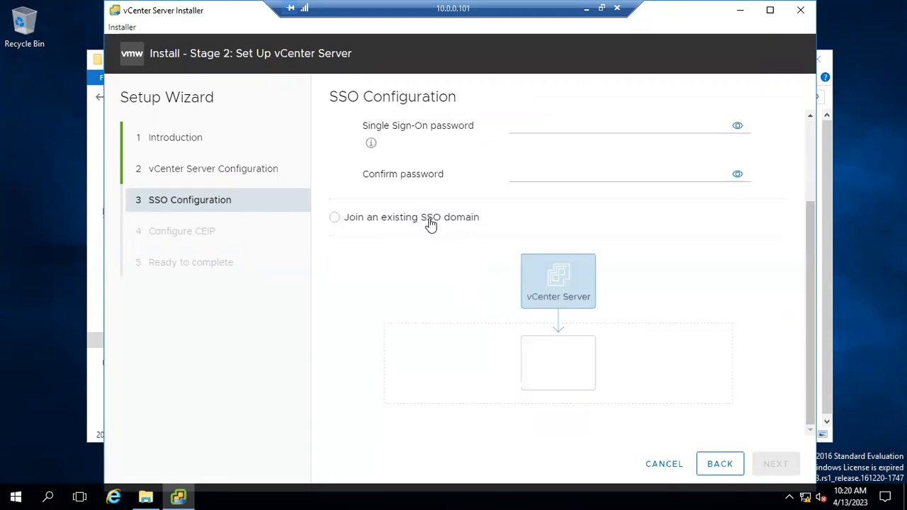
left_click(333, 218)
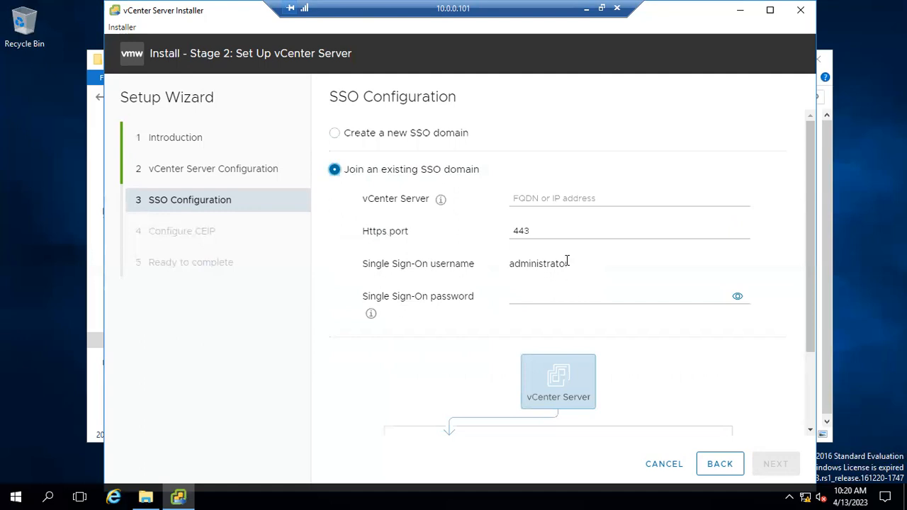
left_click(551, 201)
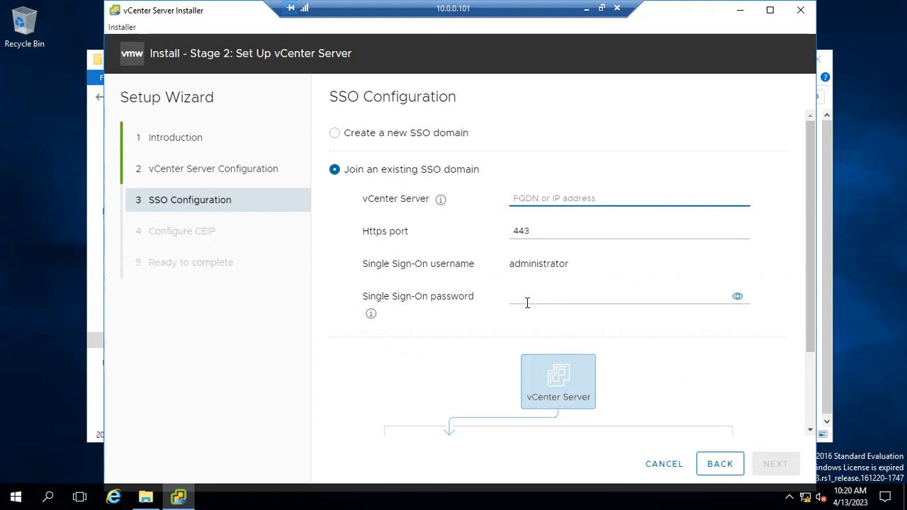
scroll(527, 302, "down", 3)
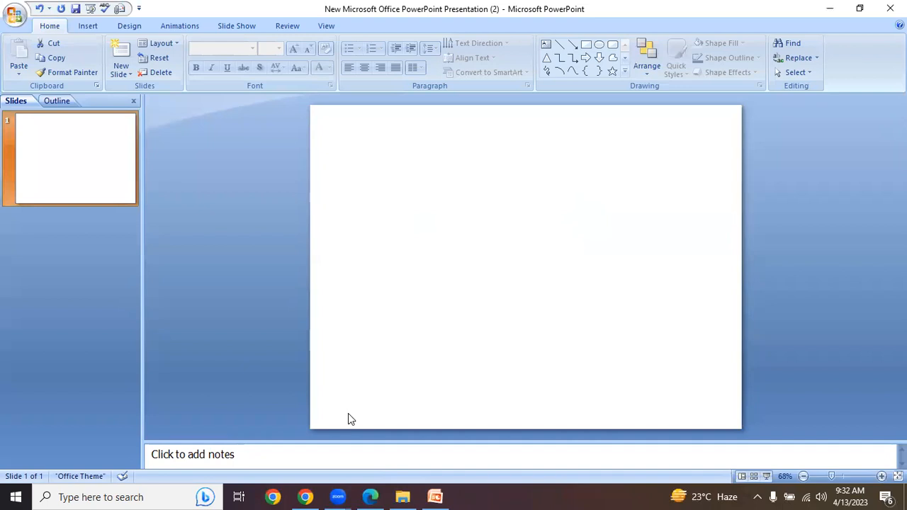
- Switch to Chrome and check the Windc virtual machine in the ESXi host's virtual machine list
left_click(305, 496)
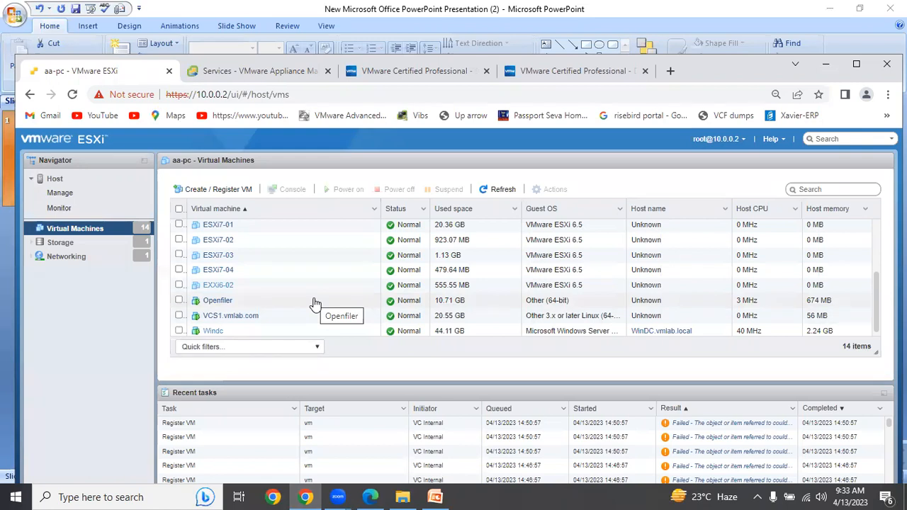
left_click(244, 331)
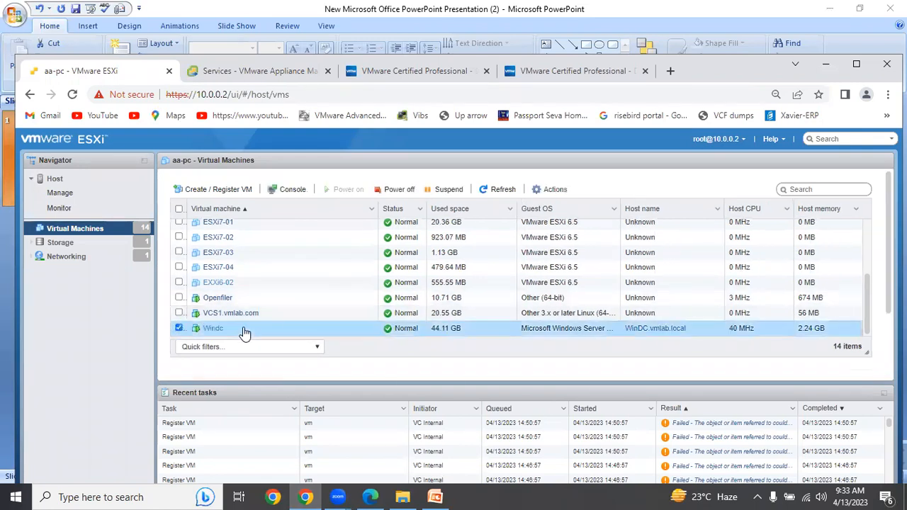
left_click(179, 328)
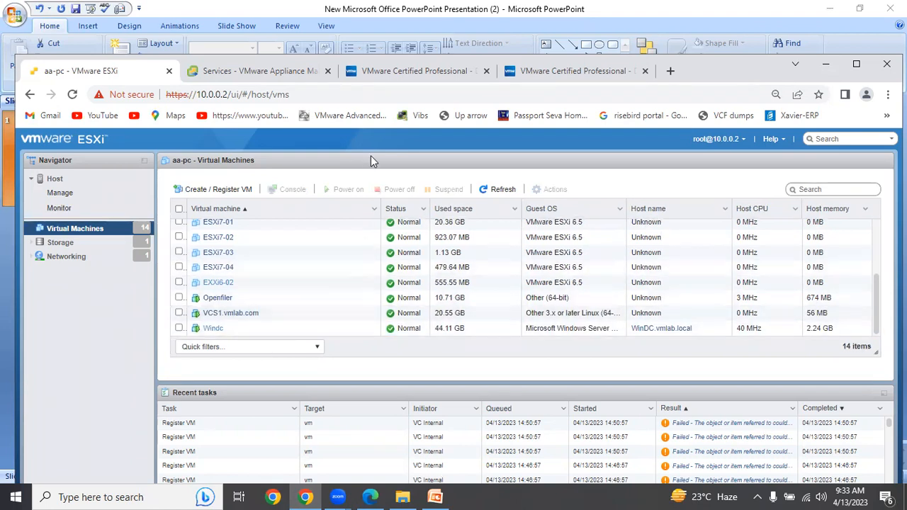
- Try to open the vCenter Server at vcs1.vmlab.com in the browser tab showing the certification preparation guide
left_click(608, 74)
left_click(318, 97)
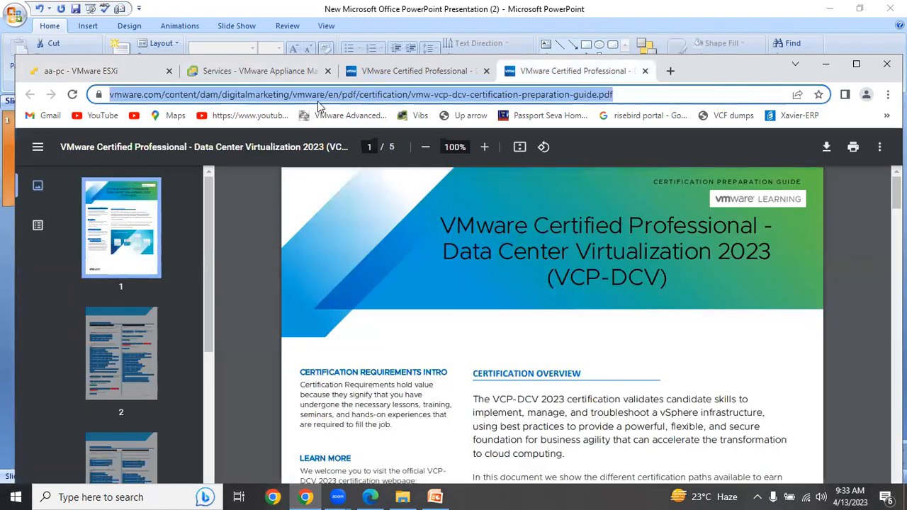
type("httt")
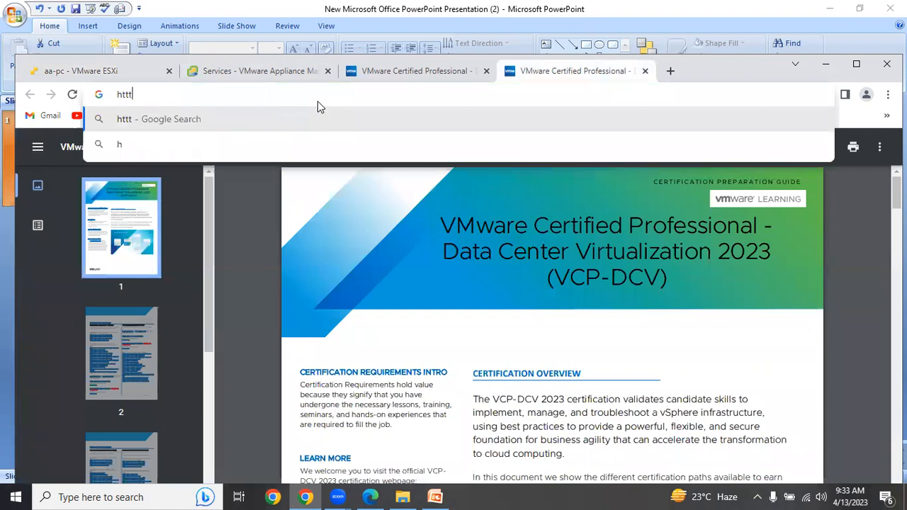
key("BackSpace")
type("ps:")
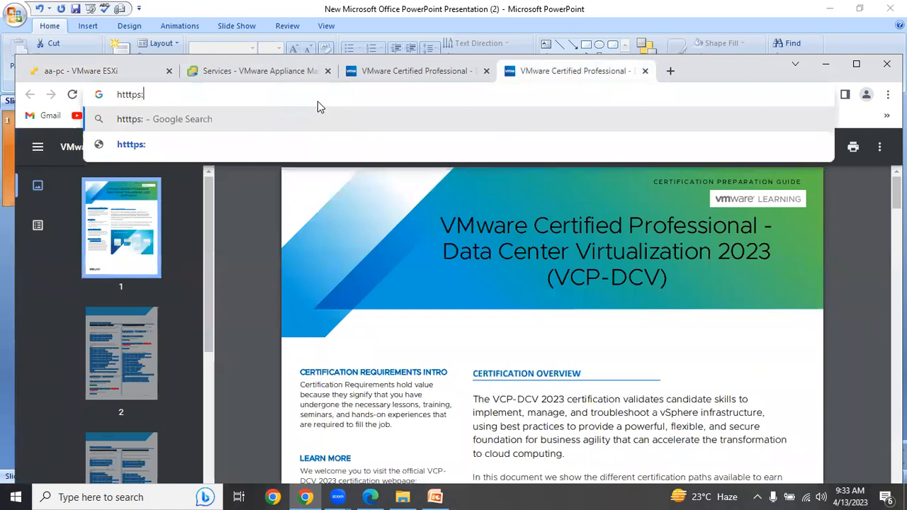
type("//vcs1.")
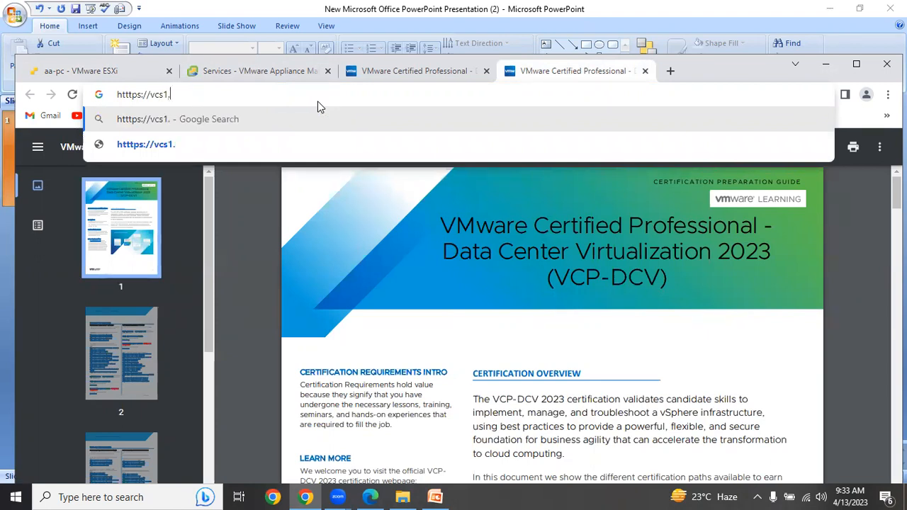
type("vmlab")
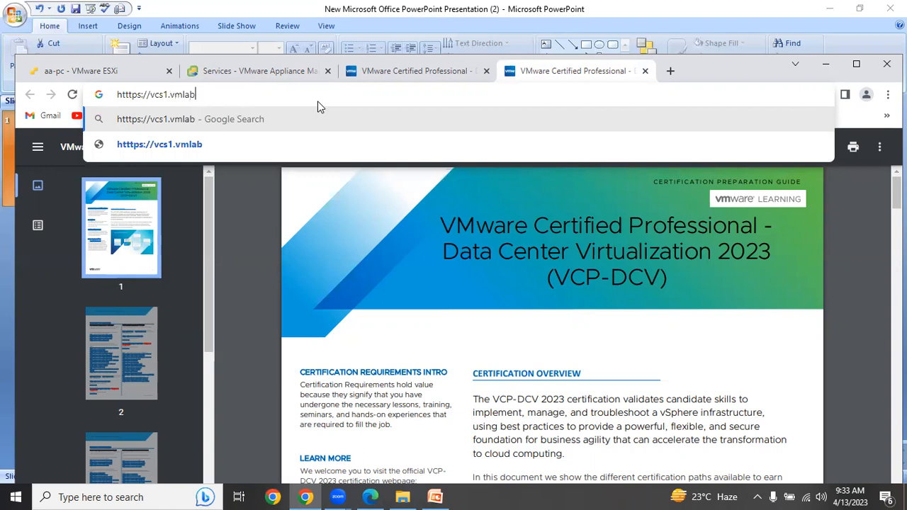
type(".com")
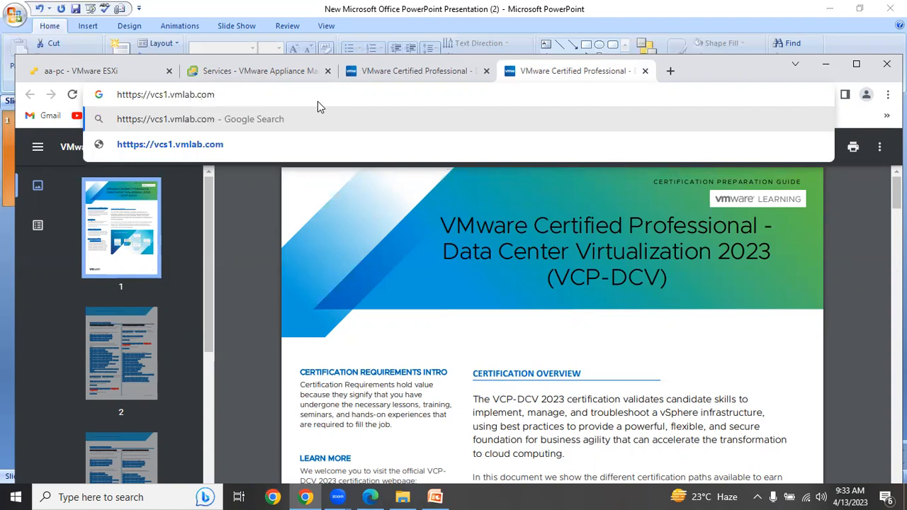
key("Return")
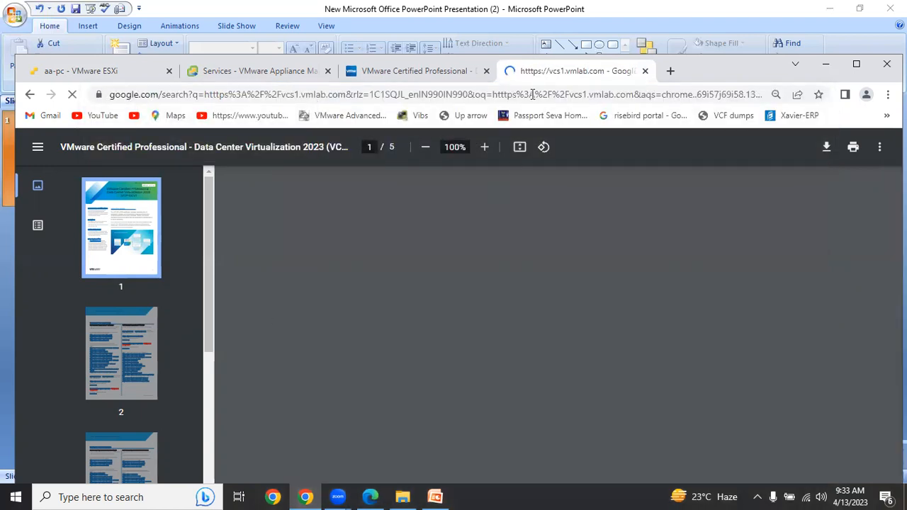
- Try to open the vCenter Server management interface at vcs1.vmlab.com on port 5480
left_click(532, 94)
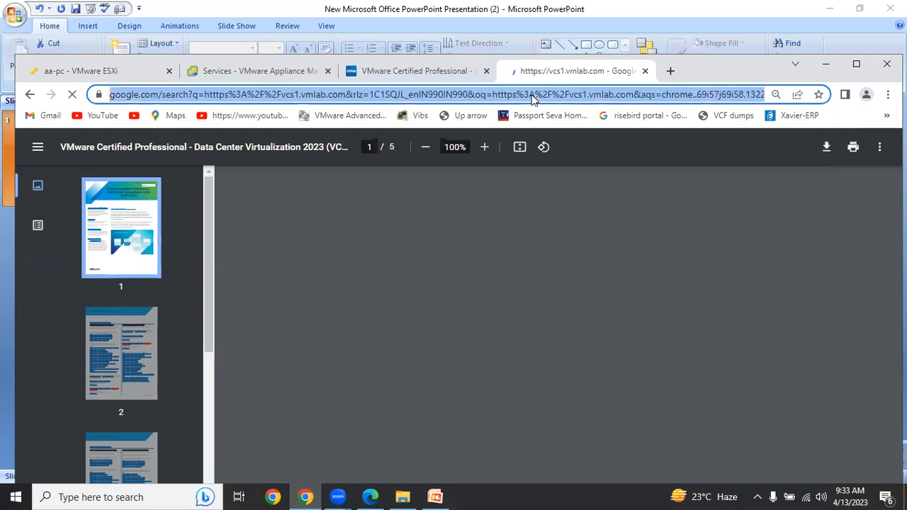
left_click_drag(264, 157, 115, 169)
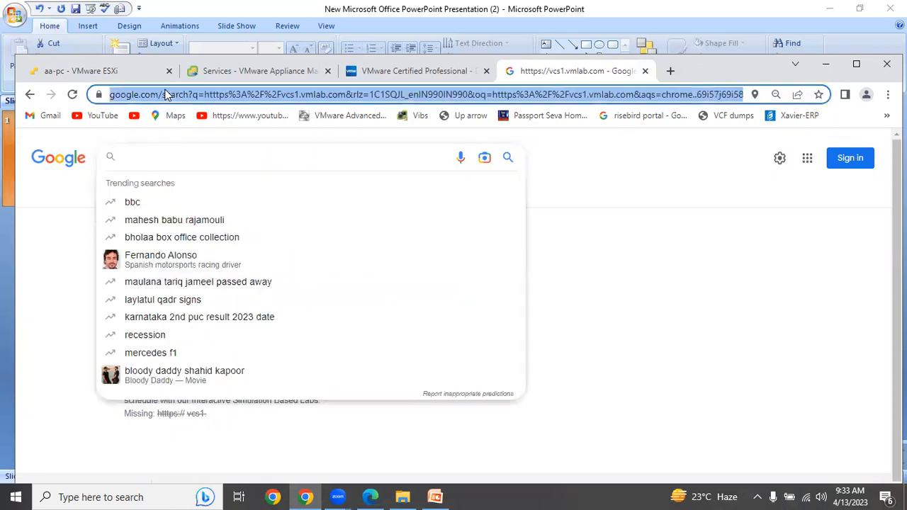
type("https://vcs1.vmlab.com")
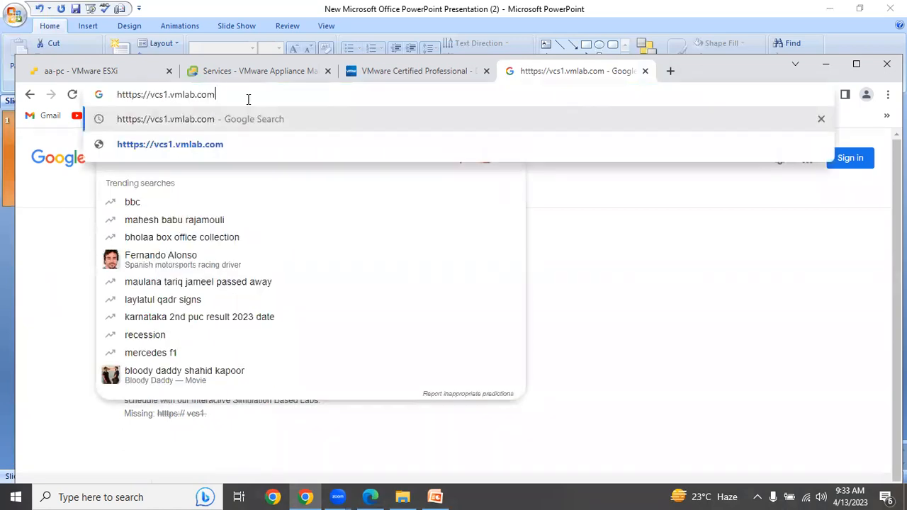
type(":5480")
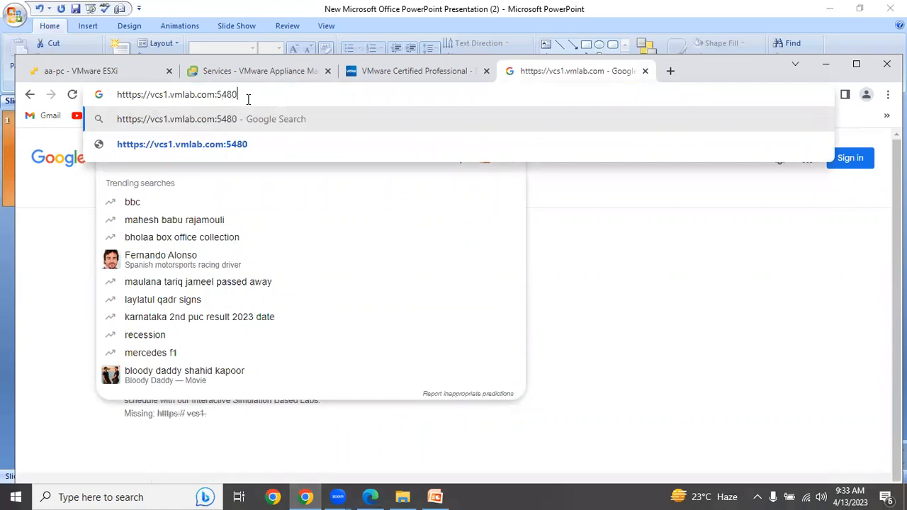
key("Return")
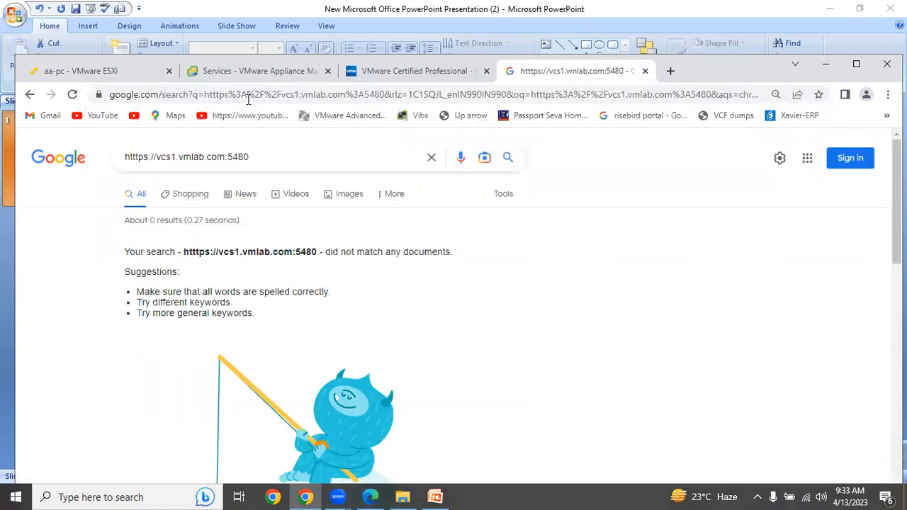
- Change the address's domain ending to local and try to open vcs1.vmlab.local
left_click(254, 98)
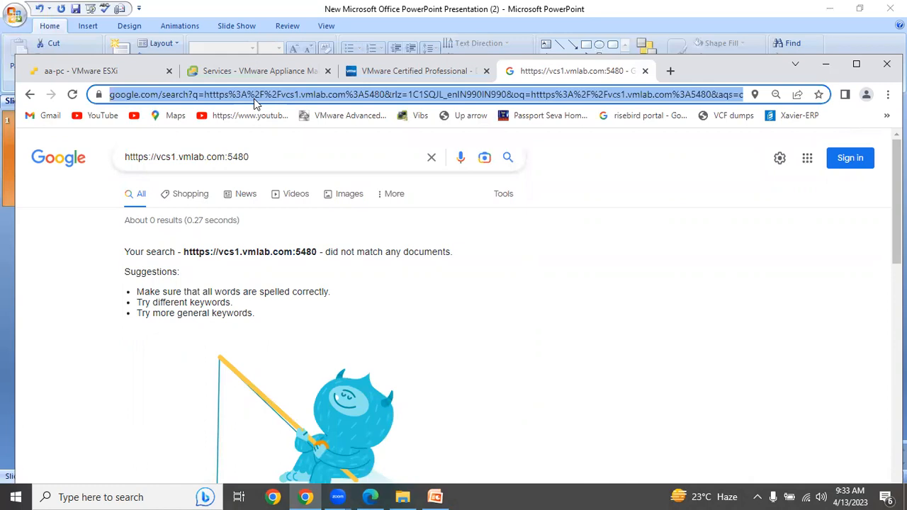
type("https://vcs1.vmlab.com")
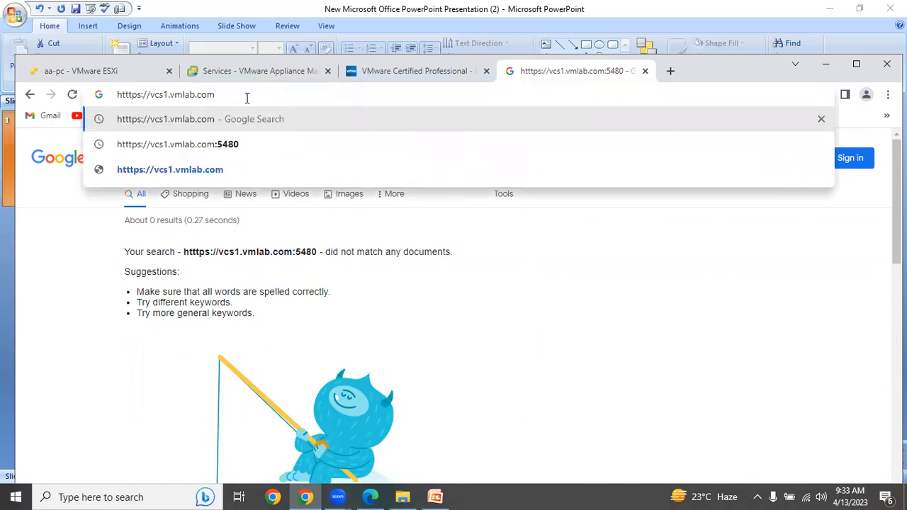
key("BackSpace")
key("BackSpace")
key("BackSpace")
type("local")
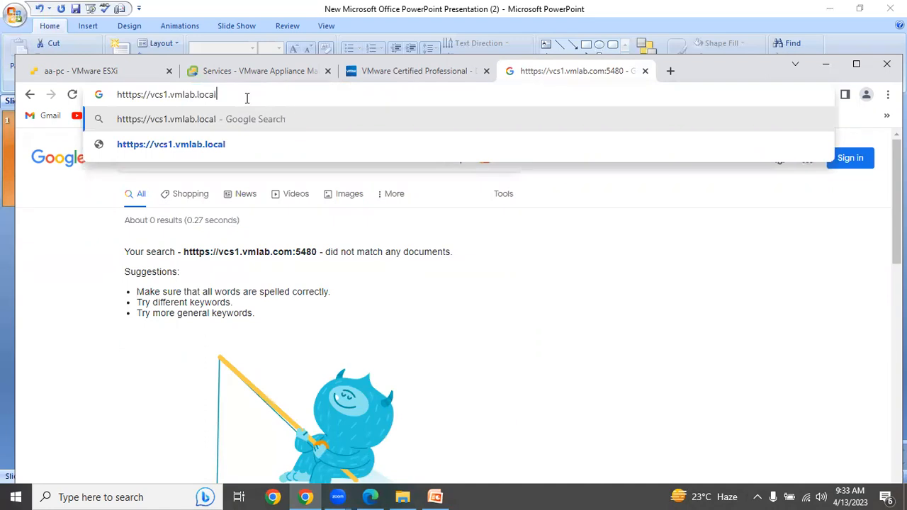
key("Return")
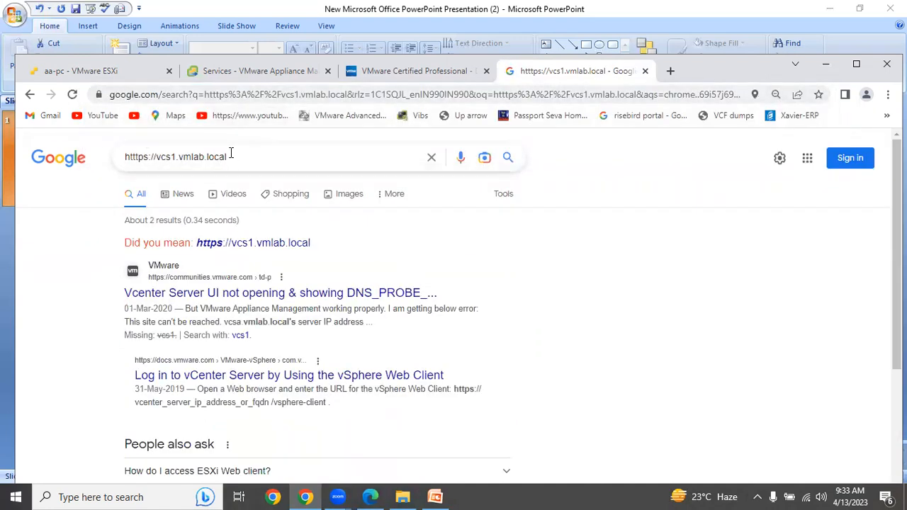
- Close the Google search tab, return to the ESXi host's virtual machine list and select the Windc virtual machine
key("ctrl+w")
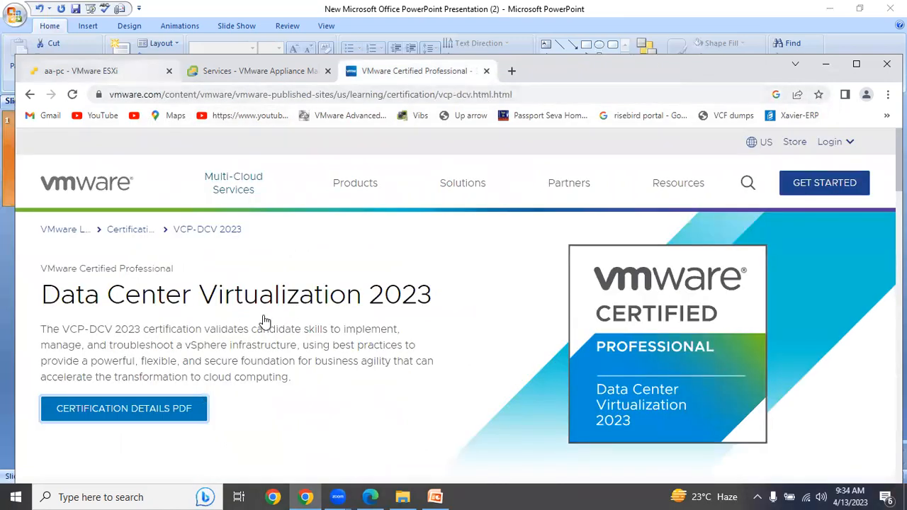
key("ctrl+1")
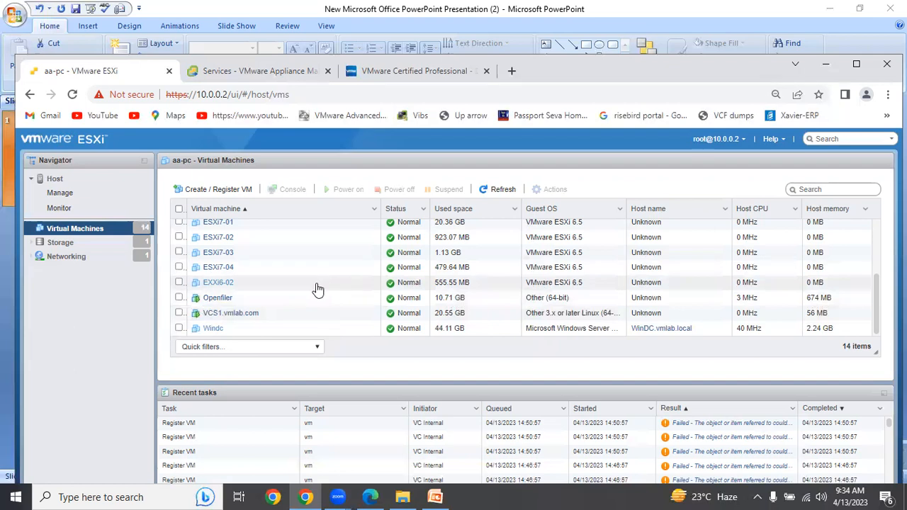
left_click(178, 328)
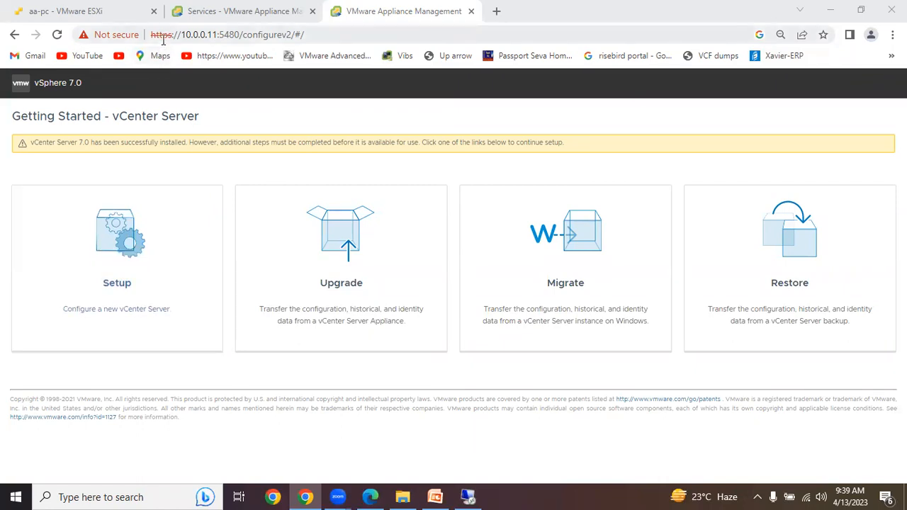
- Start the new vCenter Server setup at 10.0.0.11:5480, accept the server configuration as shown and select Join an existing SSO domain
left_click(157, 241)
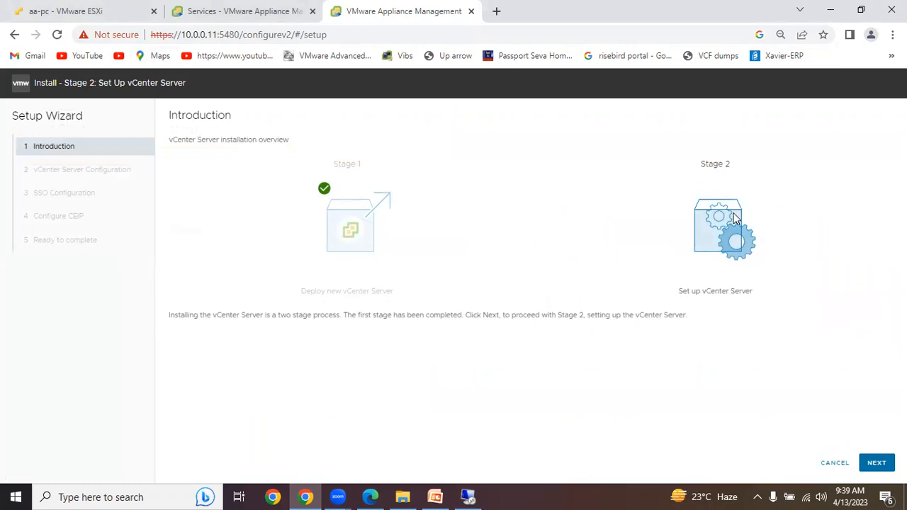
left_click(875, 461)
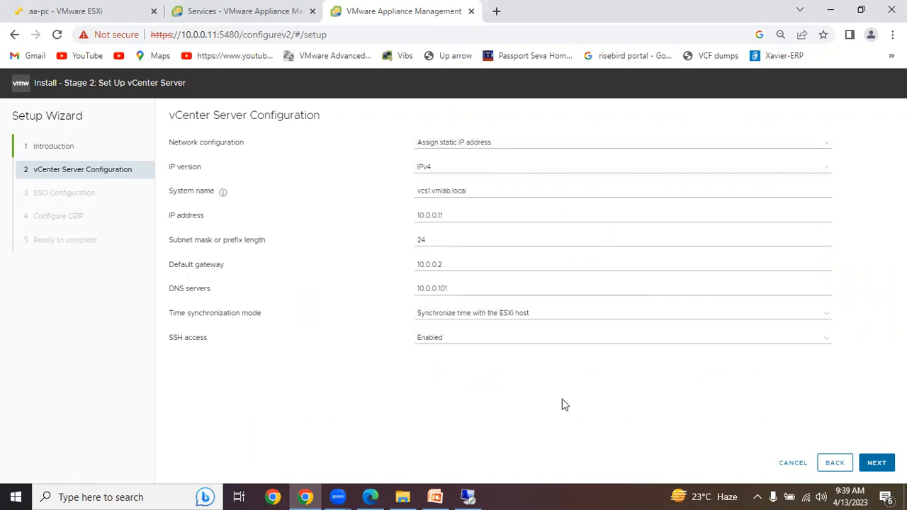
left_click(876, 463)
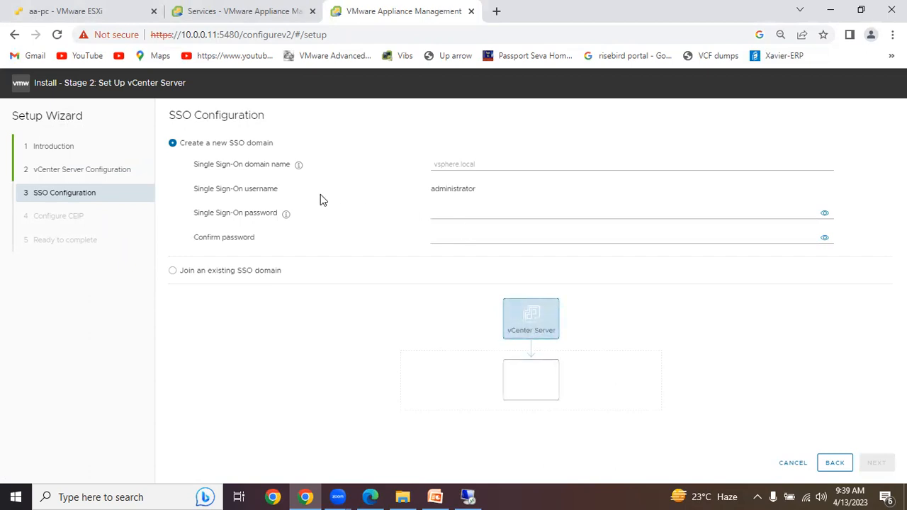
left_click(173, 273)
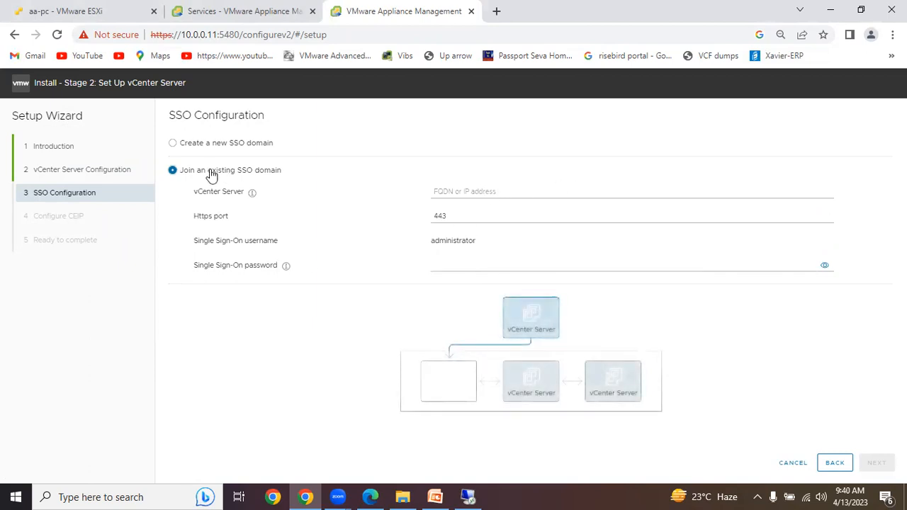
- Choose to create a new SSO domain and set the Single Sign-On domain name to vsphere.local
left_click(173, 148)
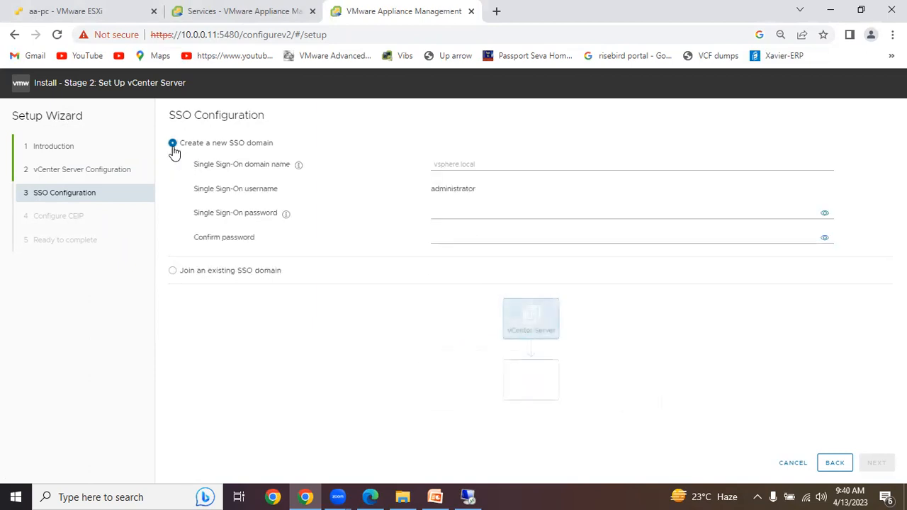
left_click(498, 164)
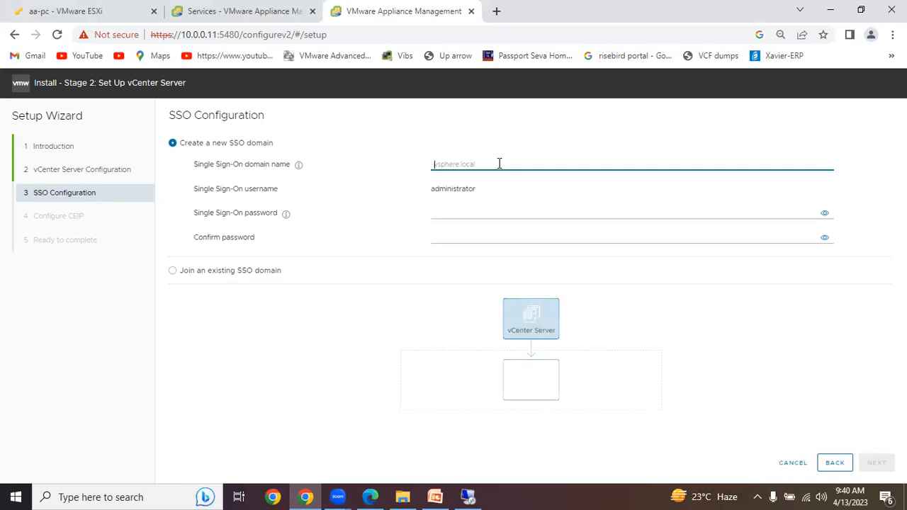
type("vsphere.")
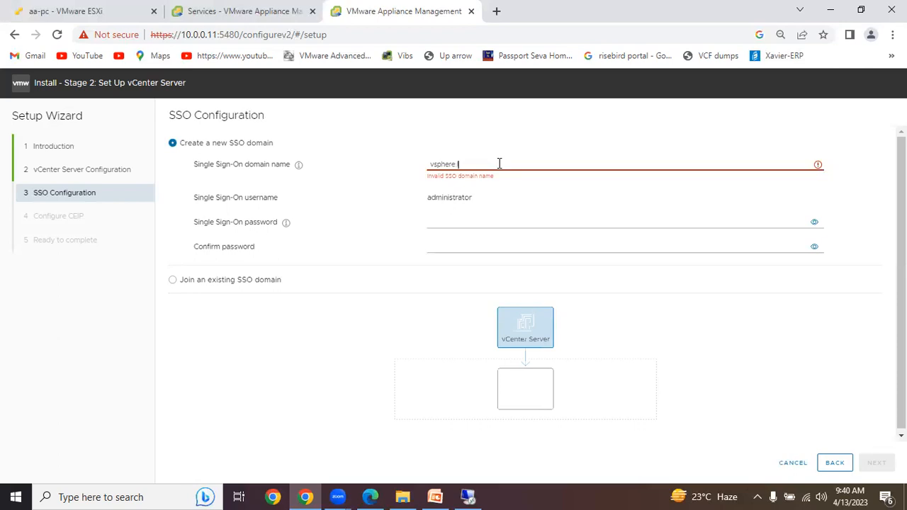
type("local")
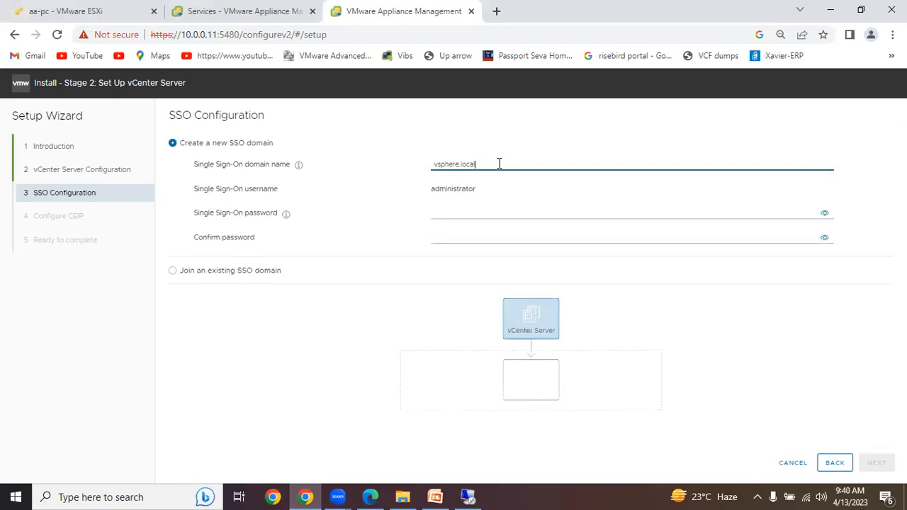
left_click(549, 133)
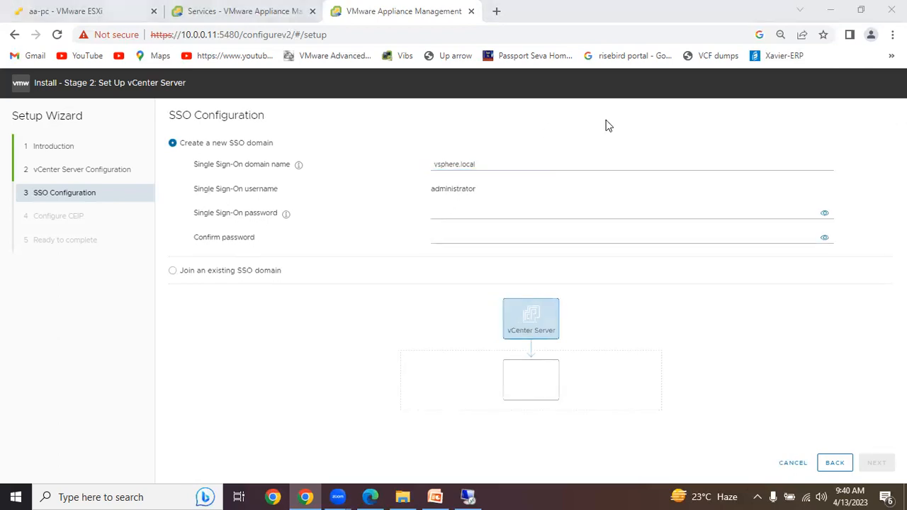
left_click(571, 143)
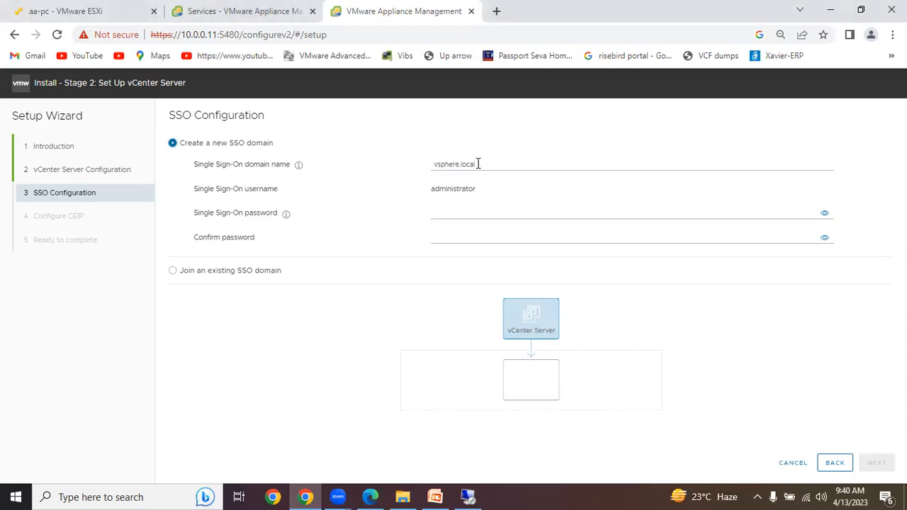
left_click_drag(479, 164, 408, 168)
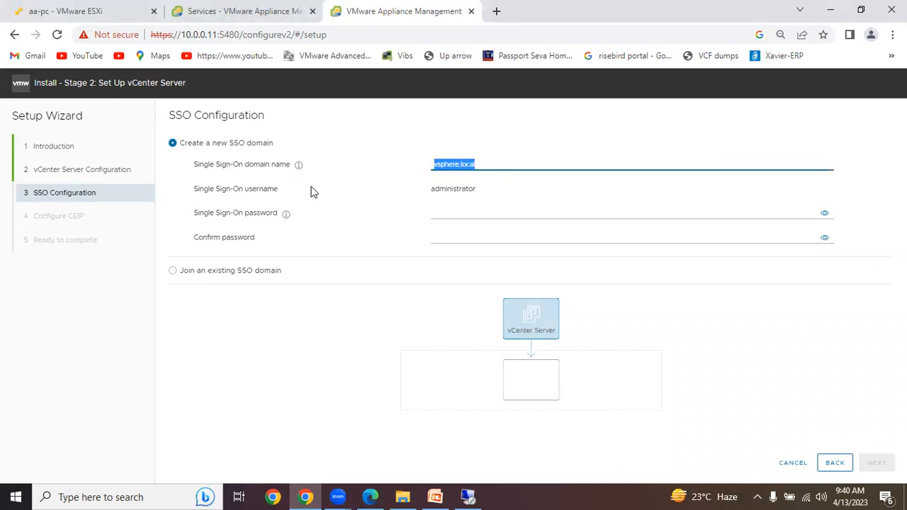
left_click(437, 212)
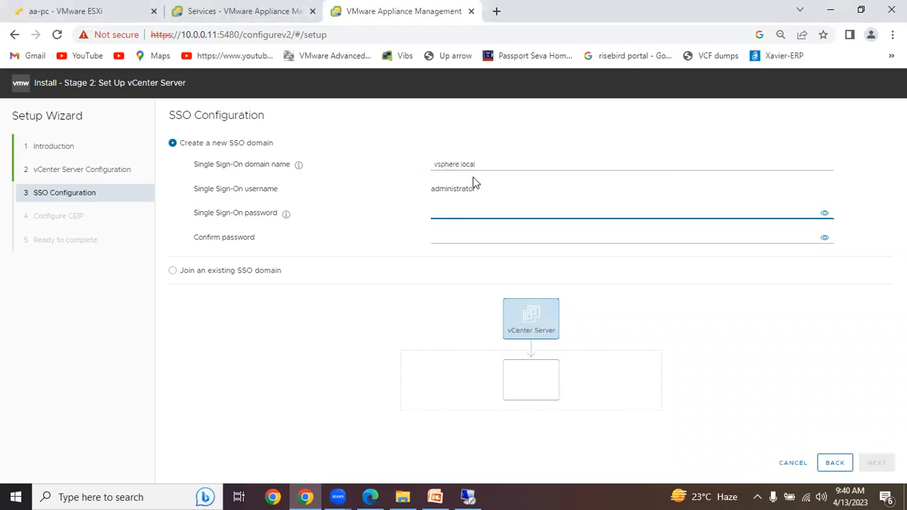
left_click_drag(479, 194, 401, 192)
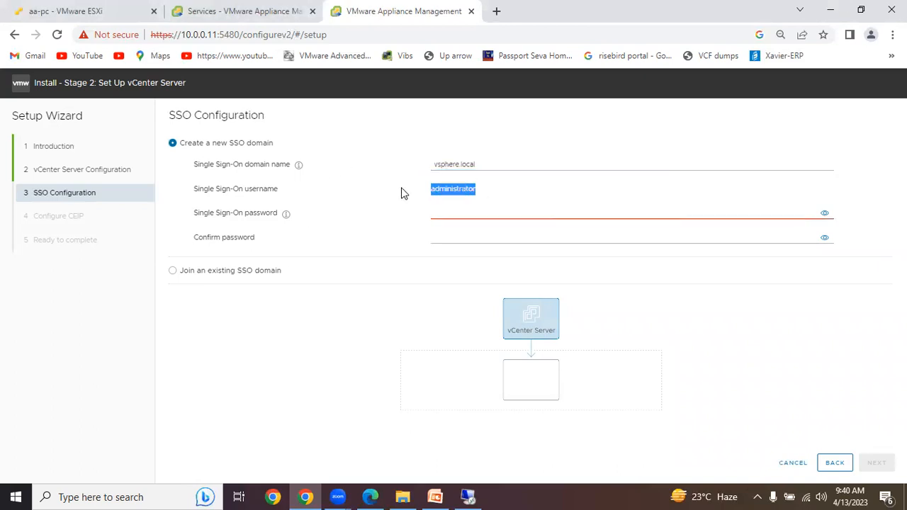
left_click_drag(481, 164, 429, 164)
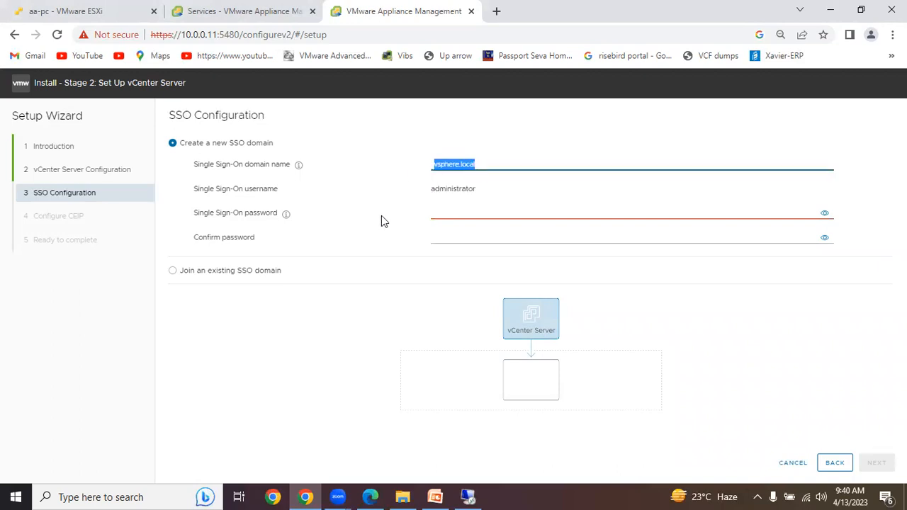
- Enter the Single Sign-On administrator password and enter it again in the confirmation field
left_click(439, 213)
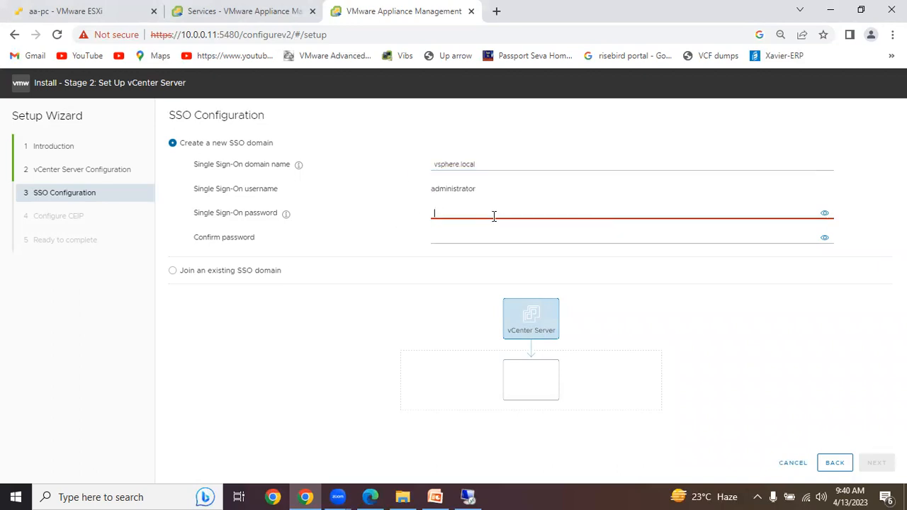
type("V•••••••")
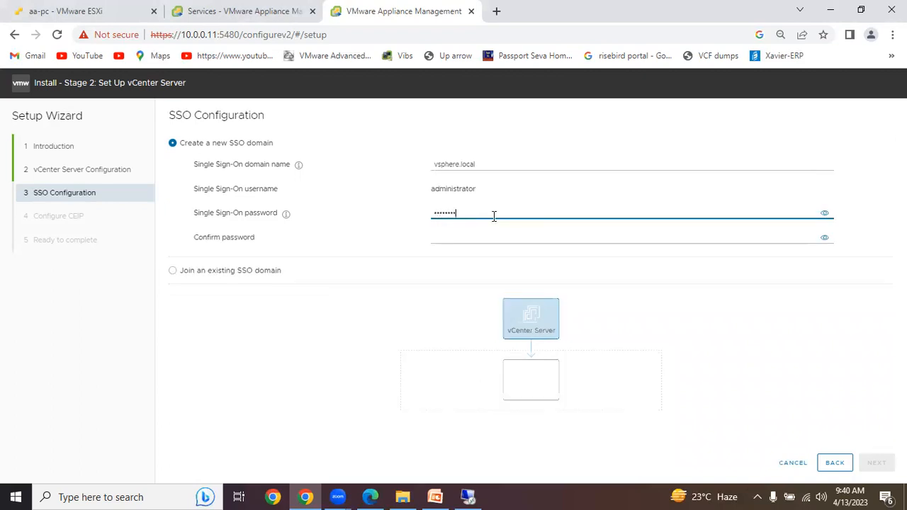
left_click(479, 245)
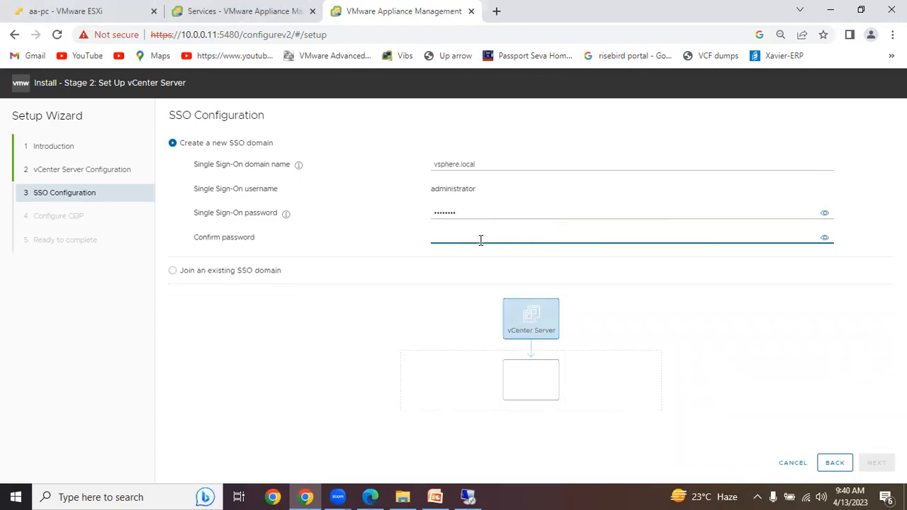
type("V")
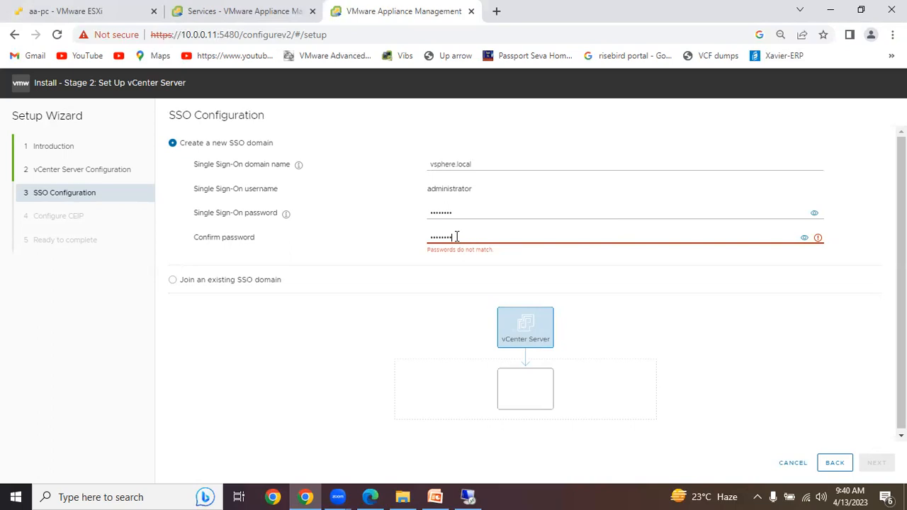
left_click_drag(455, 237, 404, 241)
type("VMware1!")
left_click(608, 280)
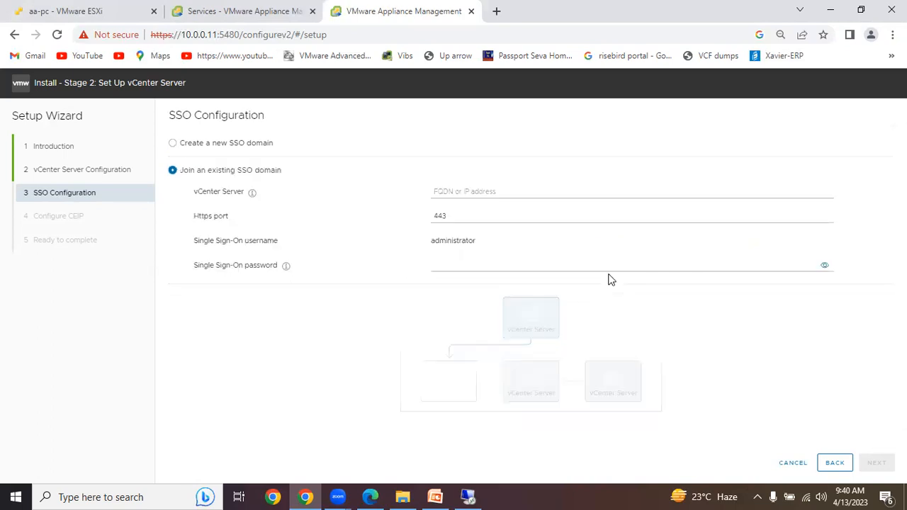
left_click(467, 266)
type("VMware1!")
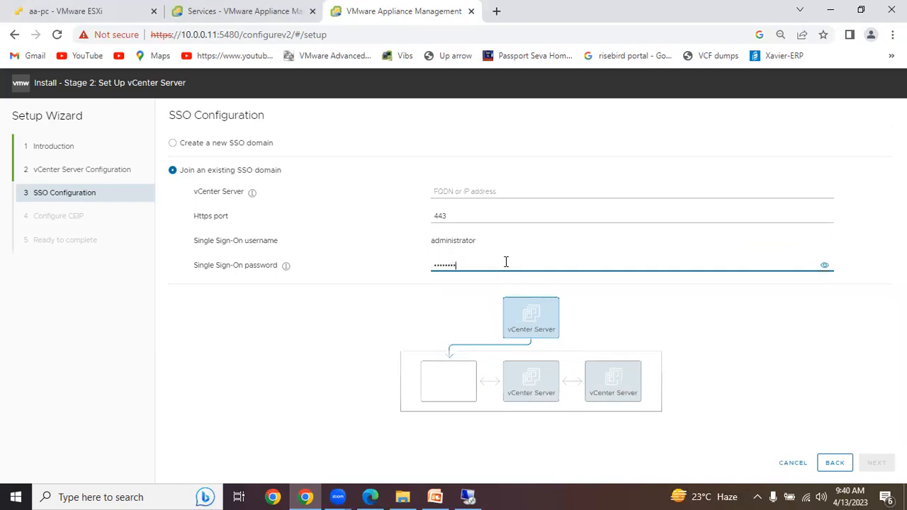
left_click(825, 266)
left_click_drag(488, 266, 411, 271)
left_click(255, 144)
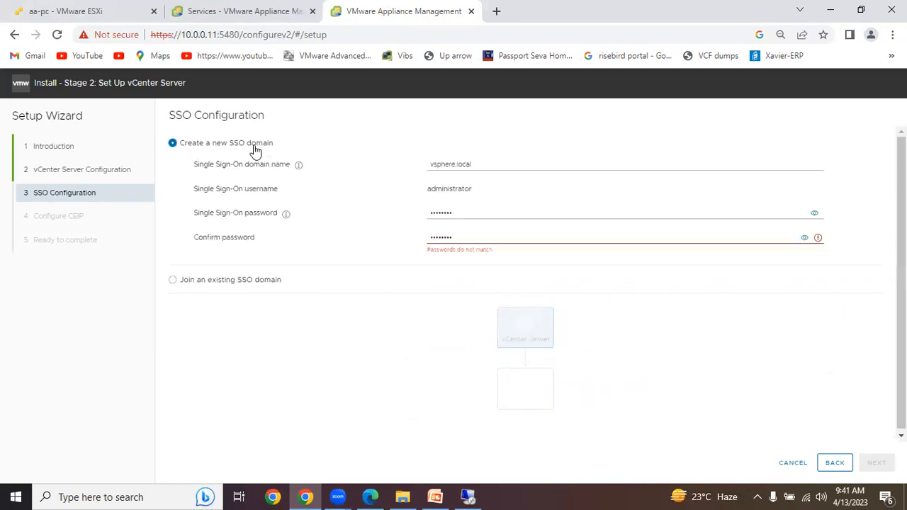
- Reveal both password entries, correct the Single Sign-On password to match its confirmation, and continue to the CEIP configuration
left_click(474, 237)
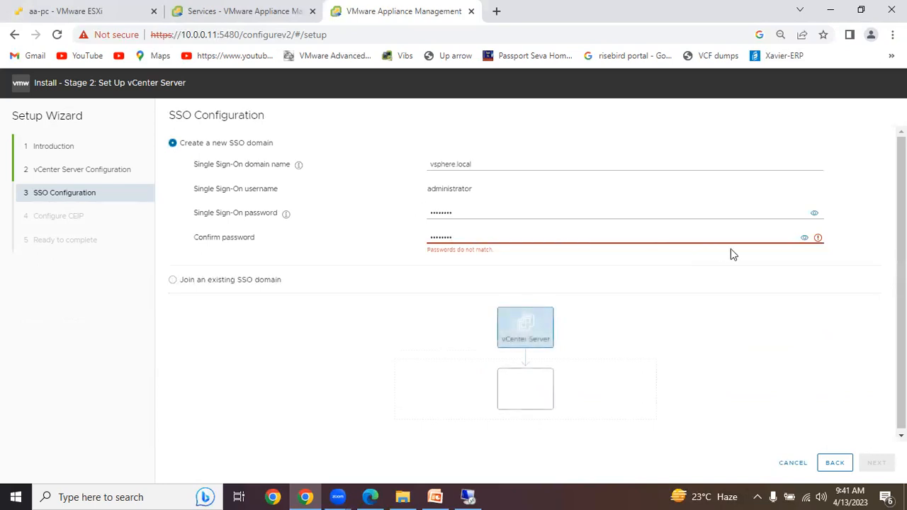
left_click(804, 238)
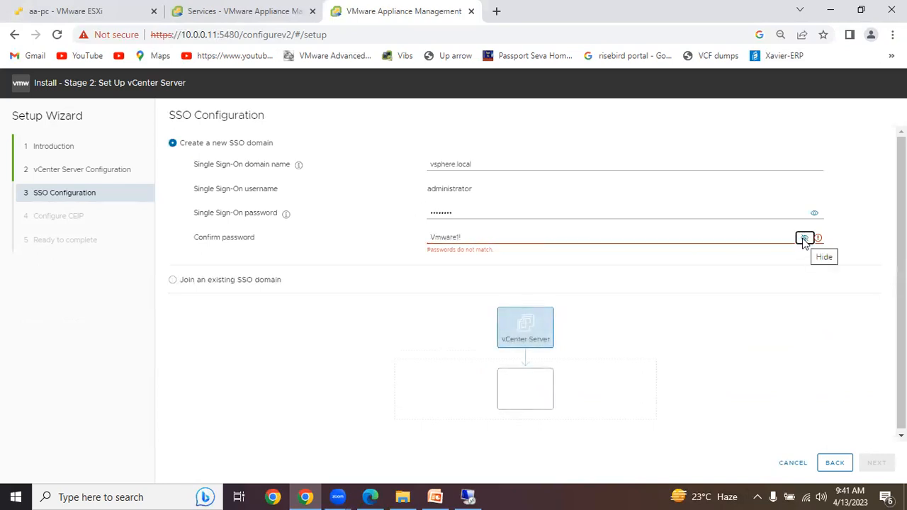
left_click(814, 213)
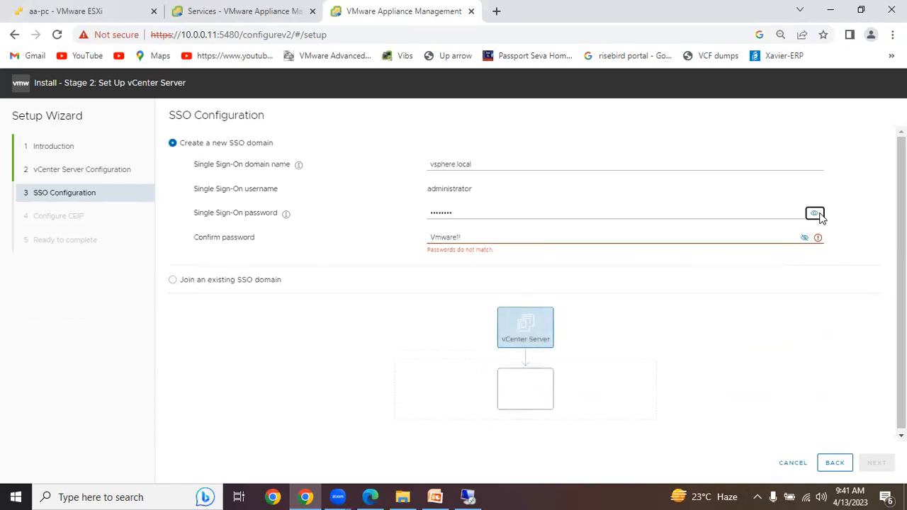
left_click(445, 213)
key("BackSpace")
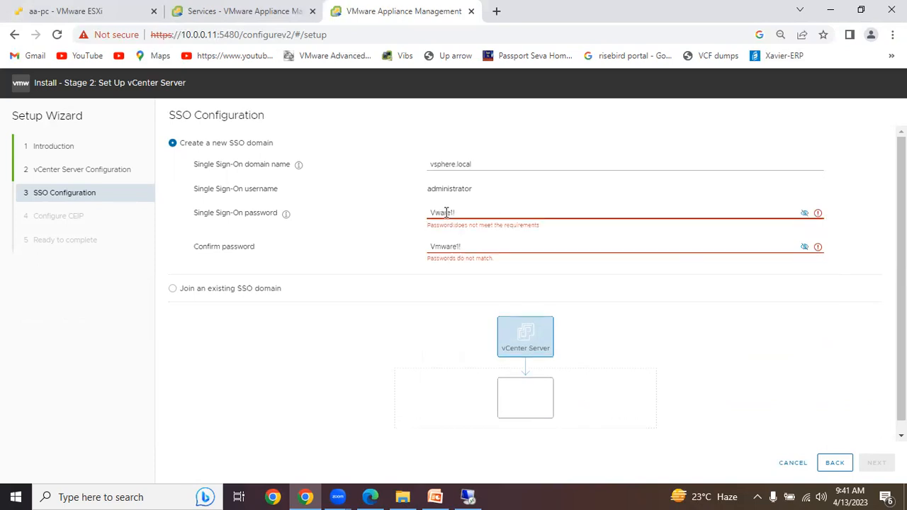
type("m")
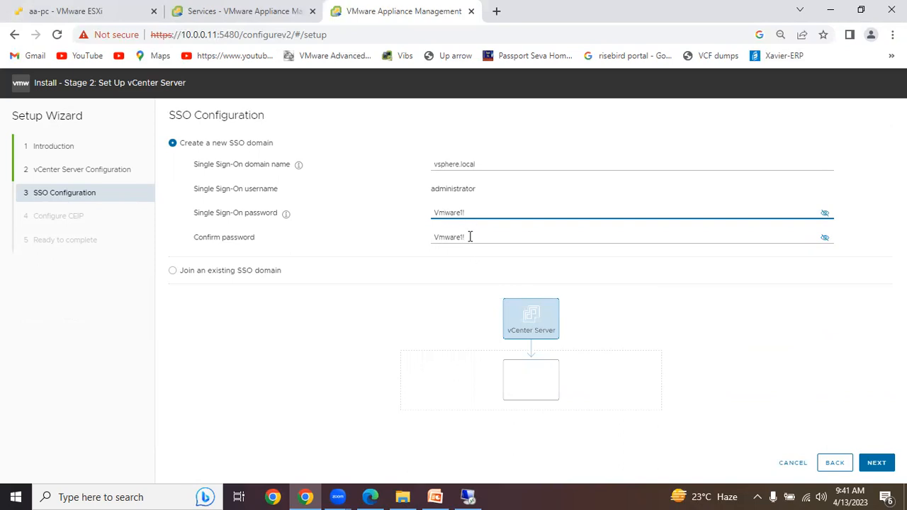
left_click(879, 465)
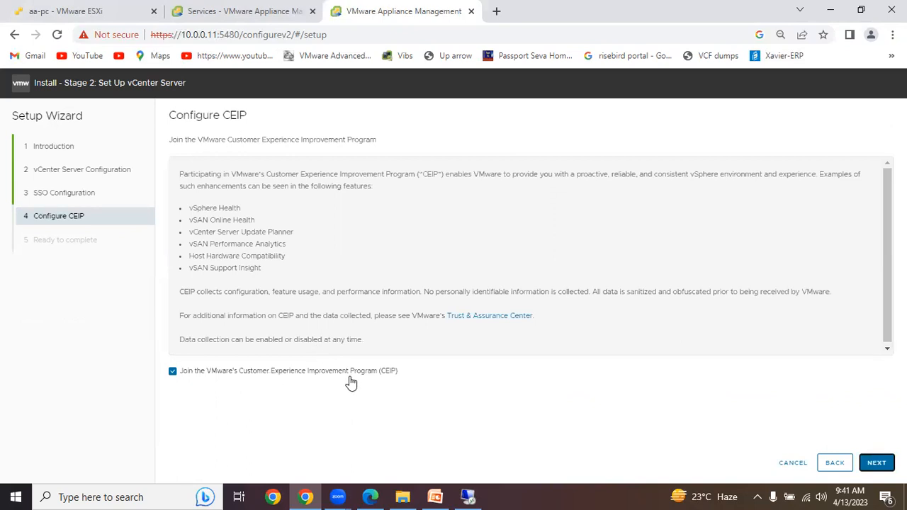
- Keep CEIP participation enabled, review the setup summary, and finish the wizard to start the stage 2 installation
left_click(876, 462)
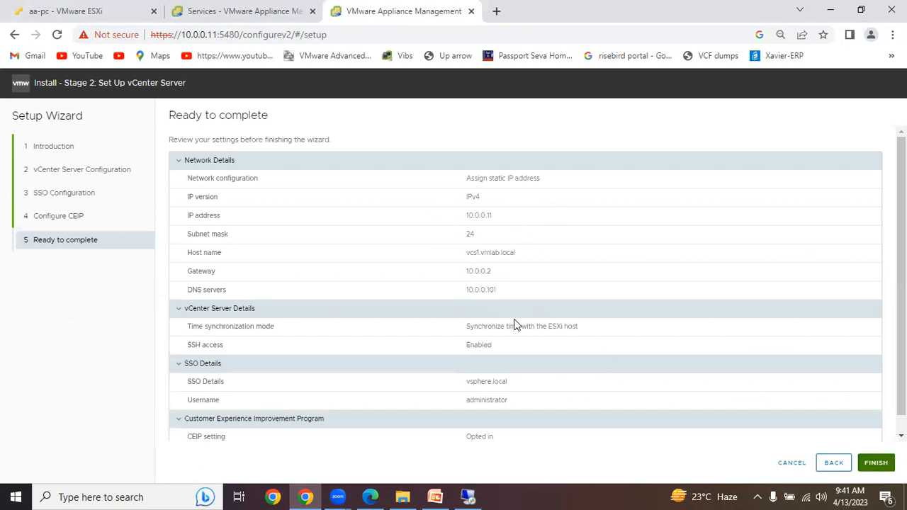
scroll(520, 366, "down", 1)
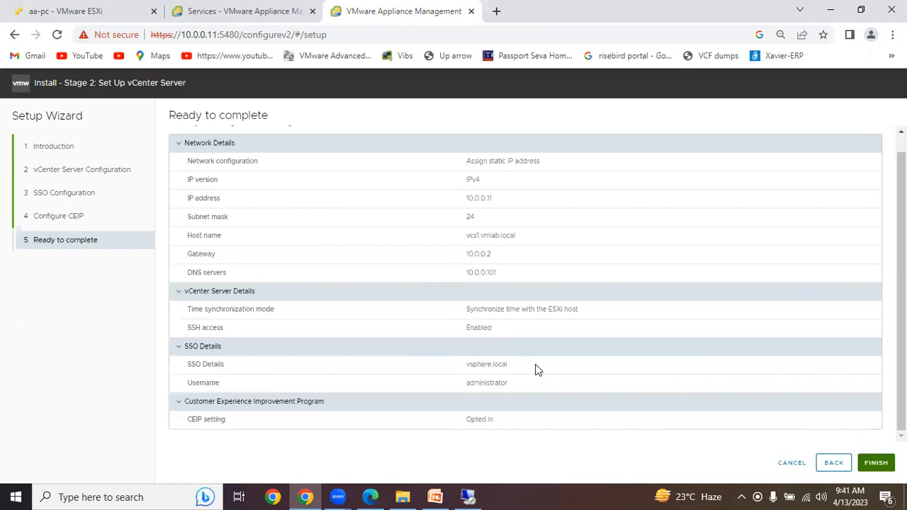
left_click(876, 464)
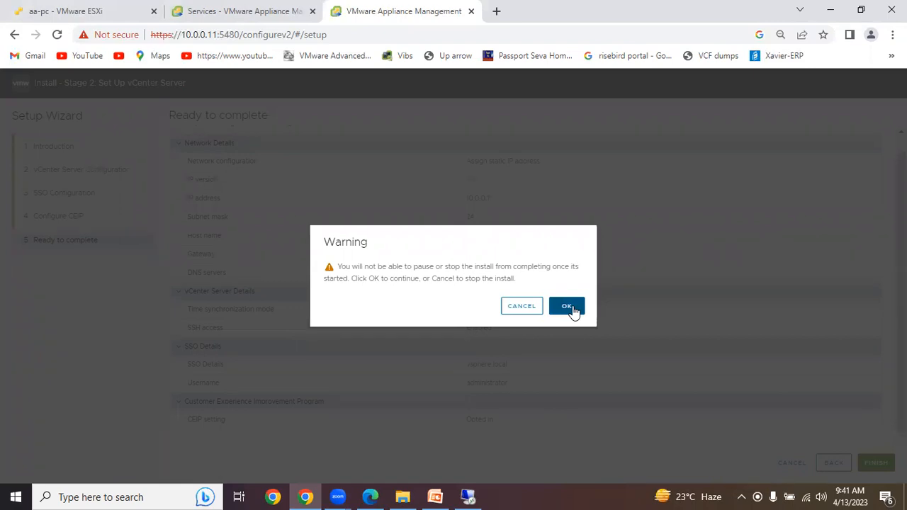
left_click(573, 311)
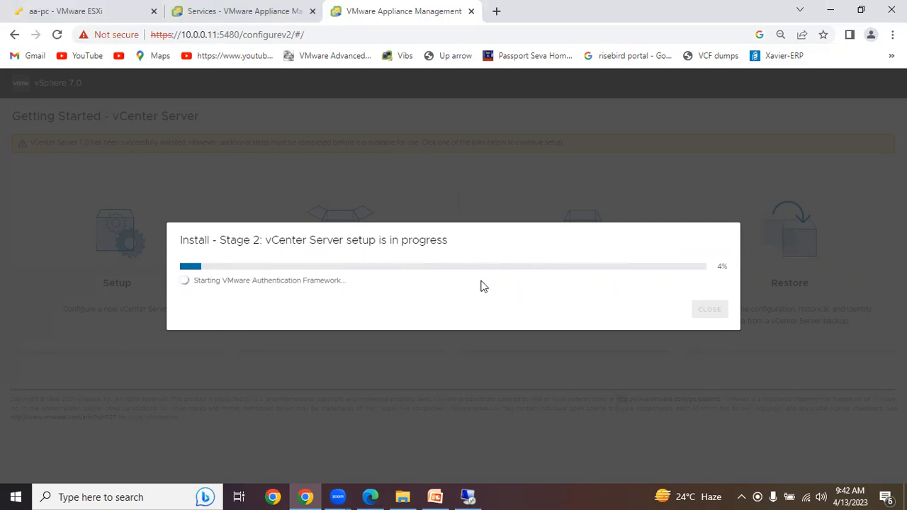
left_click(799, 57)
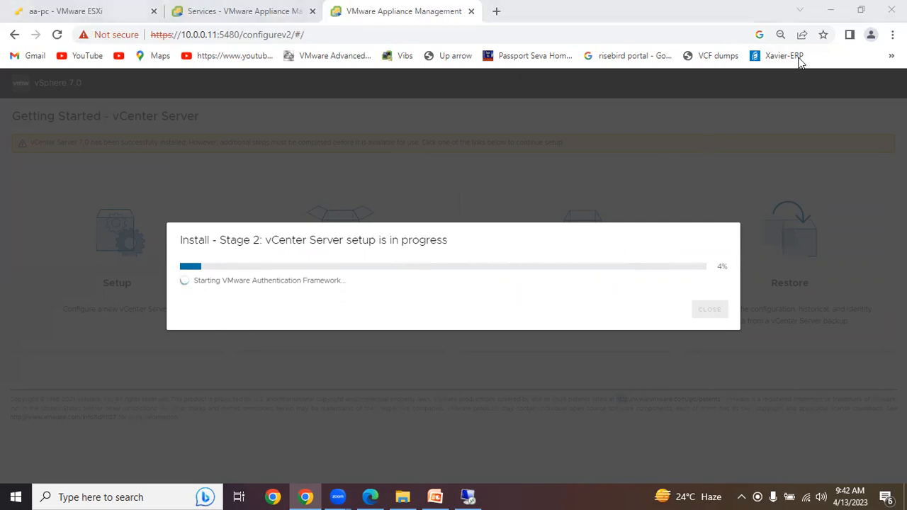
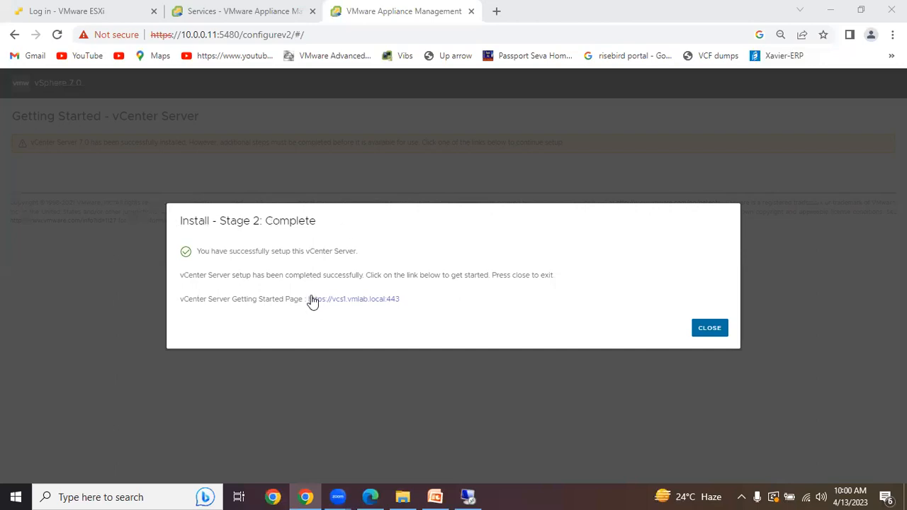
- Open the vCenter Getting Started page at vcs1.vmlab.local, proceed past the certificate warning, and launch the HTML5 vSphere Client
left_click(357, 303)
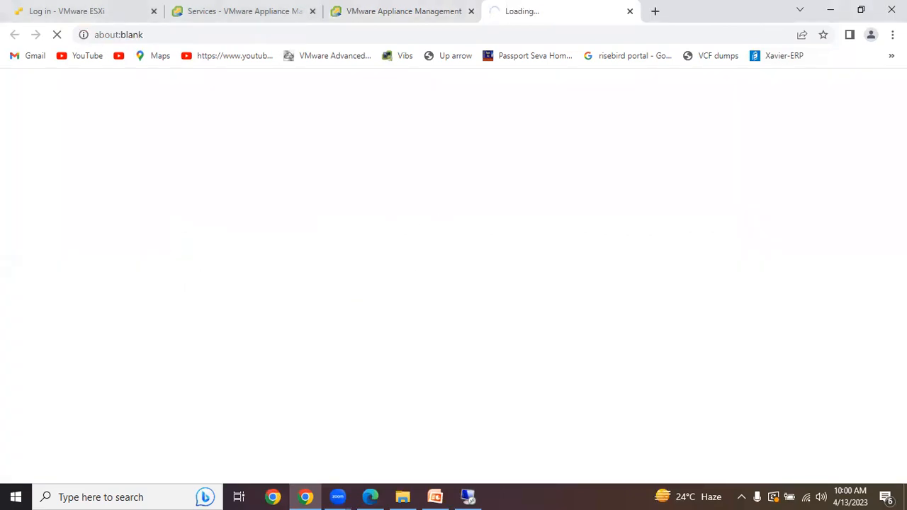
left_click(313, 369)
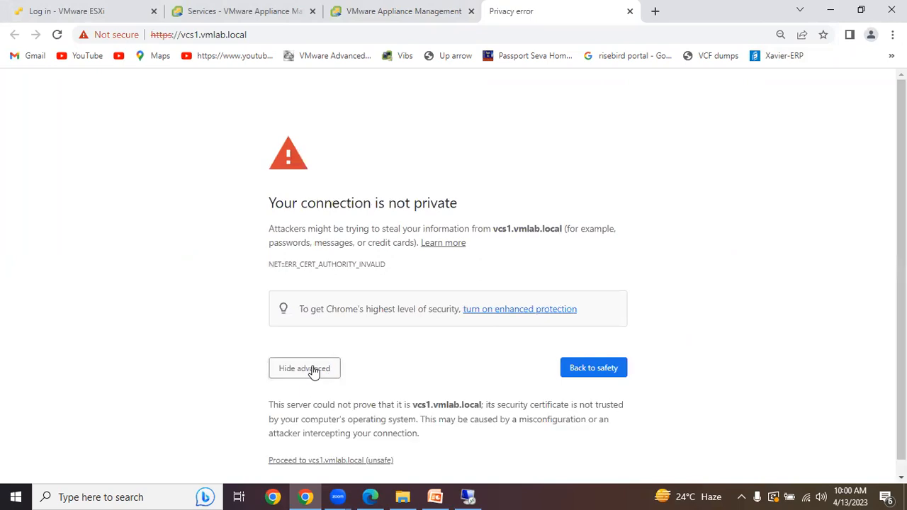
left_click(333, 459)
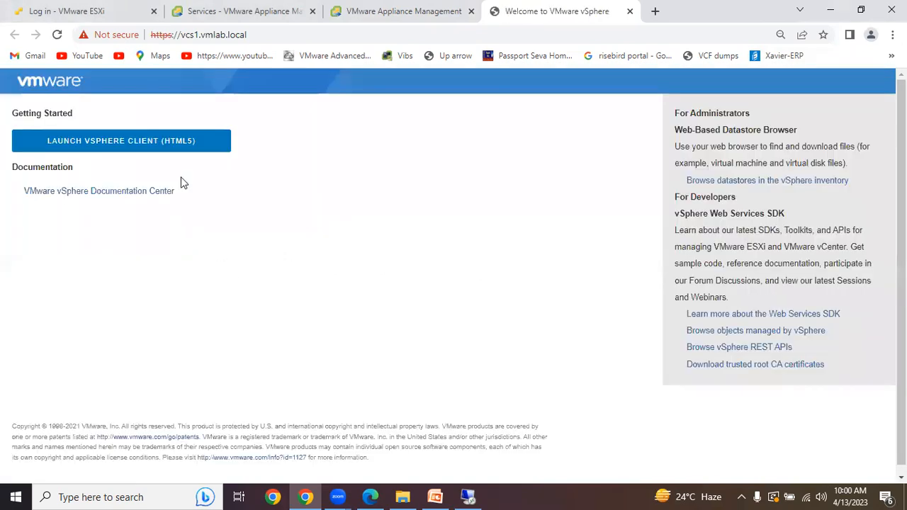
left_click(162, 149)
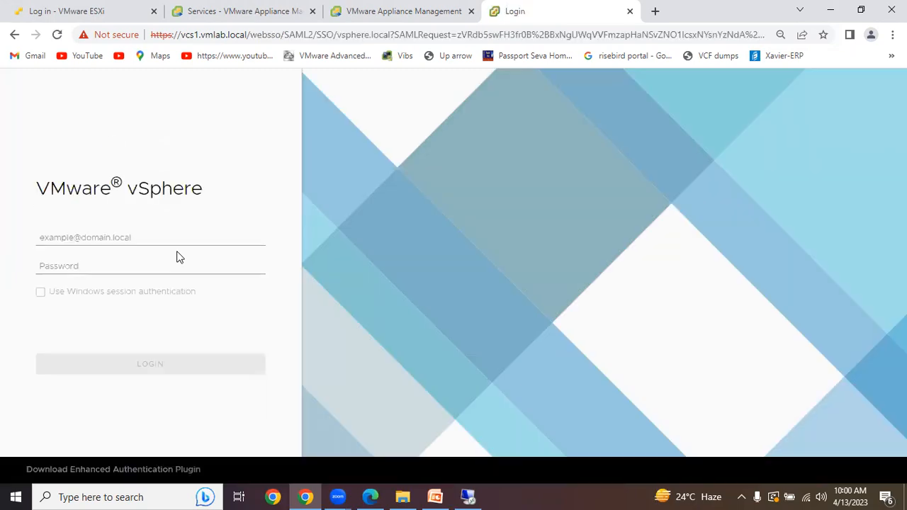
- Log in to vSphere with the vsphere.local administrator account and its password
left_click(59, 241)
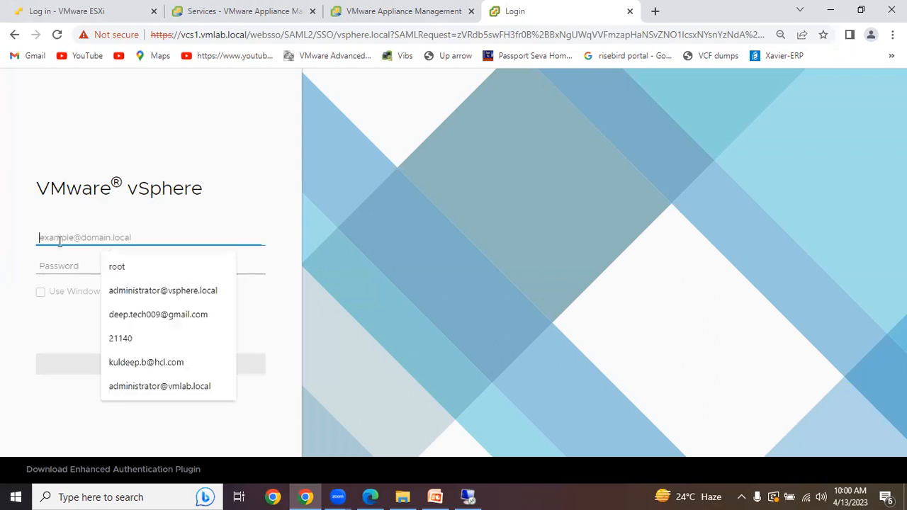
left_click(178, 290)
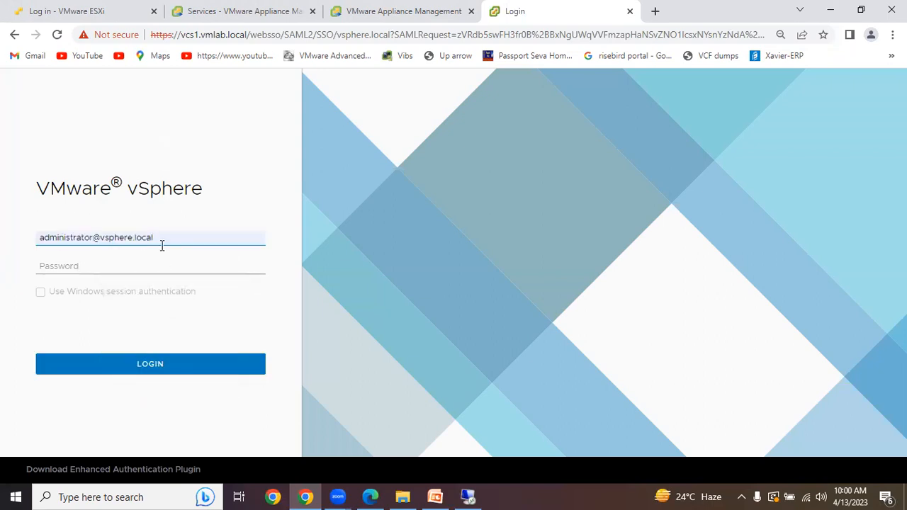
left_click(83, 266)
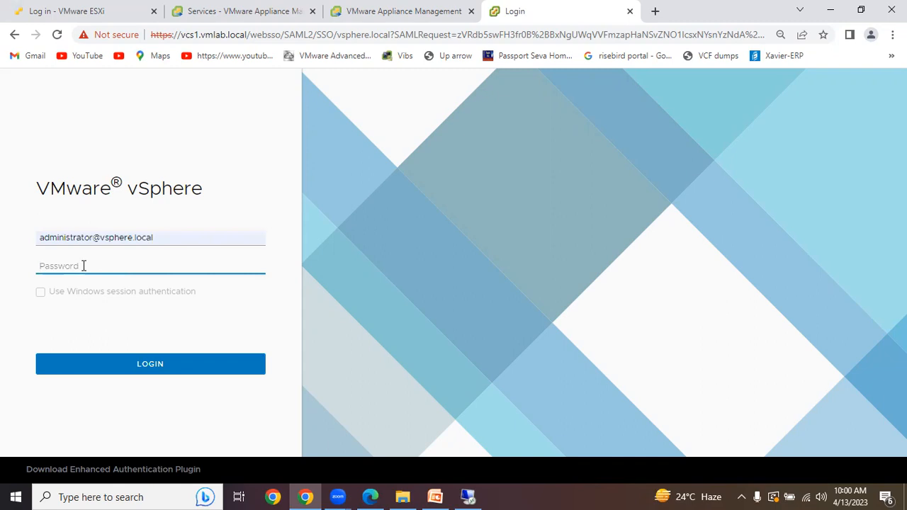
type("••••••••")
left_click(132, 369)
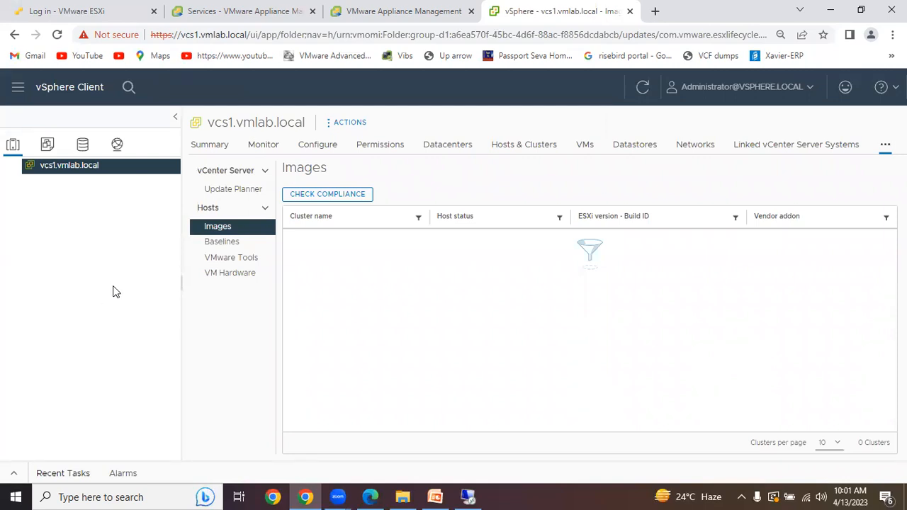
- Examine the licenses in Administration, including the entry form for new license keys, and cancel that form
left_click(47, 144)
left_click(116, 146)
left_click(17, 90)
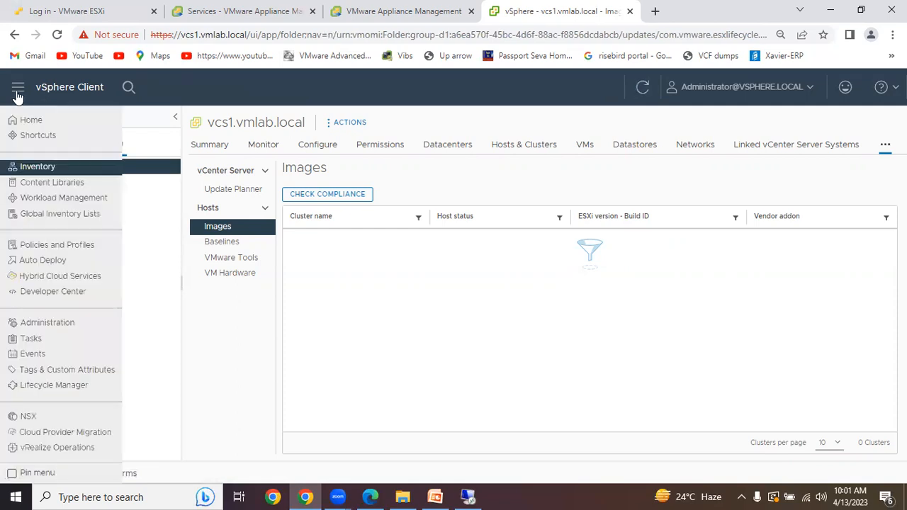
left_click(74, 327)
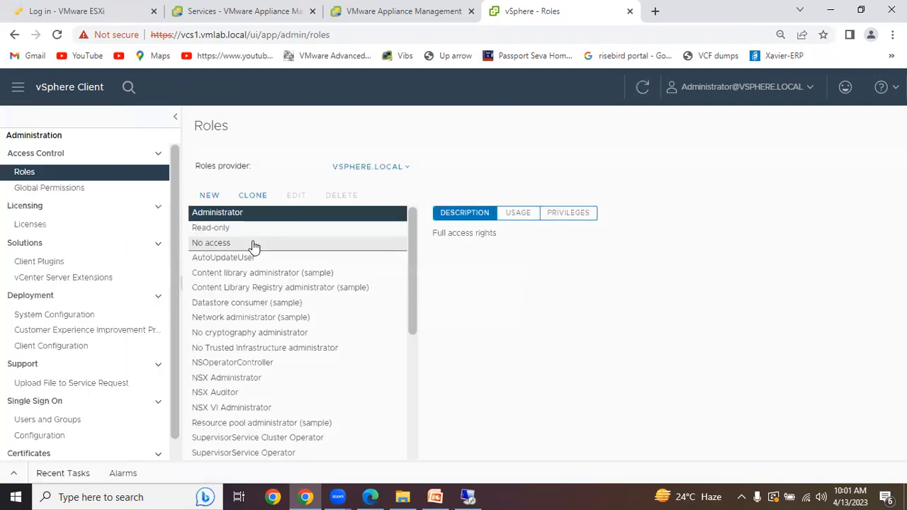
left_click(44, 226)
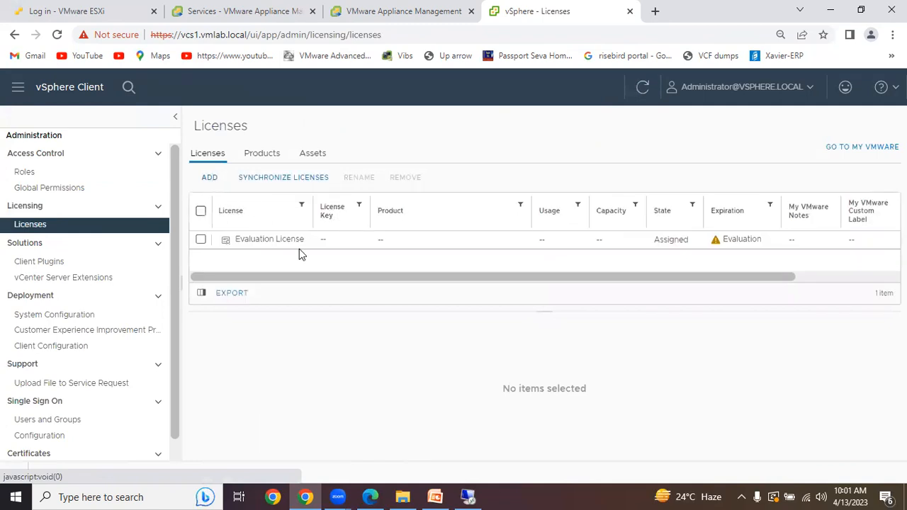
left_click_drag(255, 239, 764, 246)
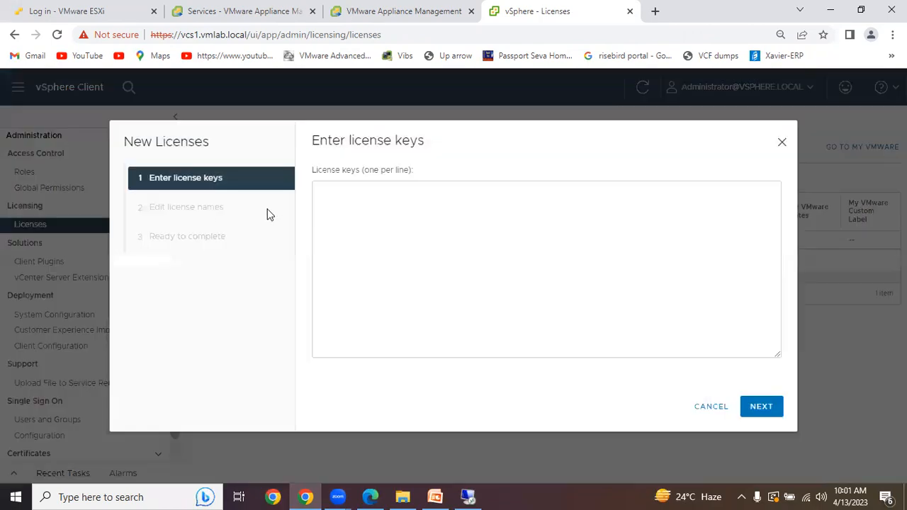
left_click(713, 408)
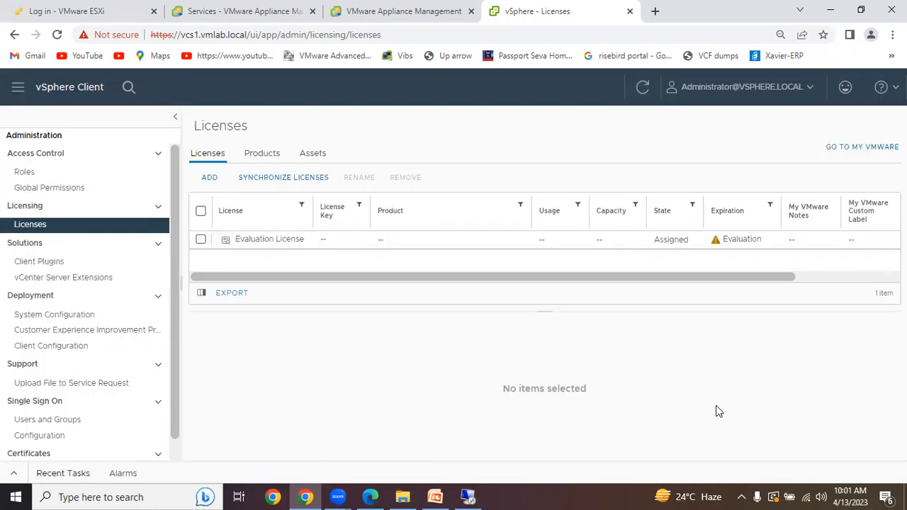
- Examine the license assignment options for the vcs1.vmlab.local vCenter asset, cancel without assigning, and dismiss the expiring-licenses banner
left_click(275, 162)
left_click(316, 160)
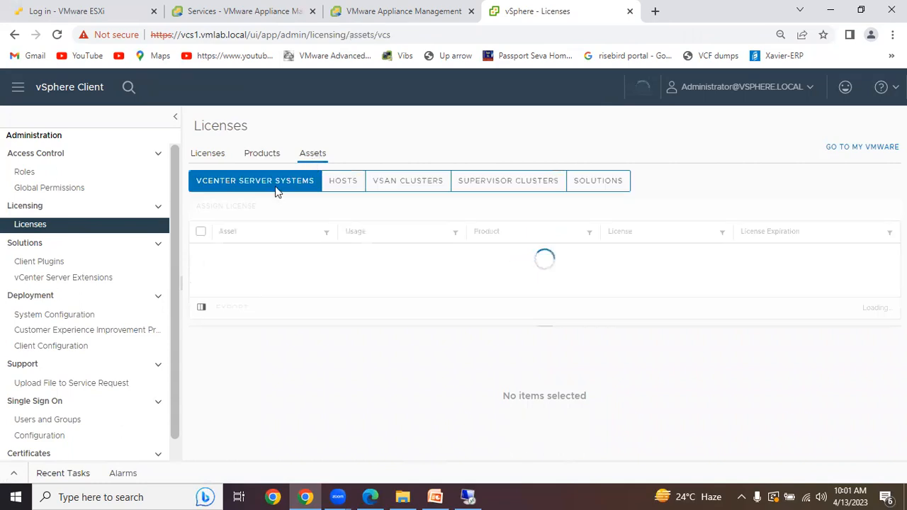
left_click(203, 255)
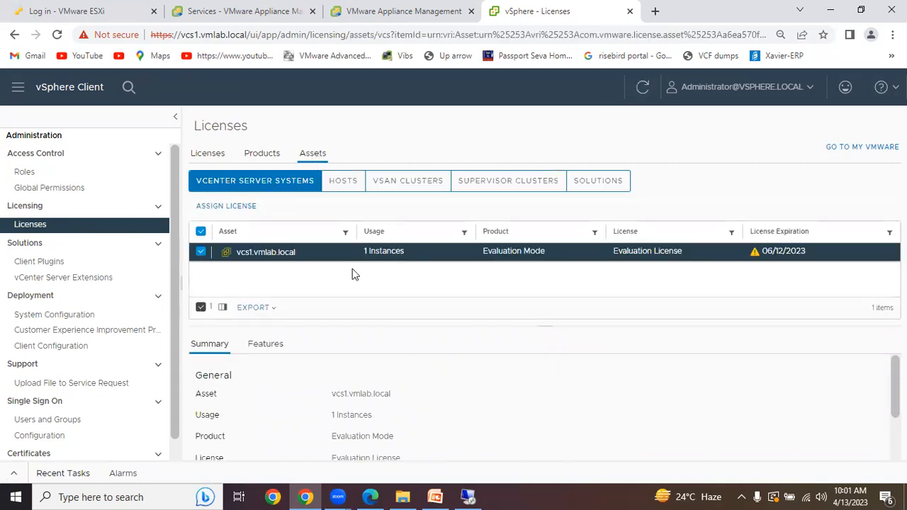
left_click(249, 207)
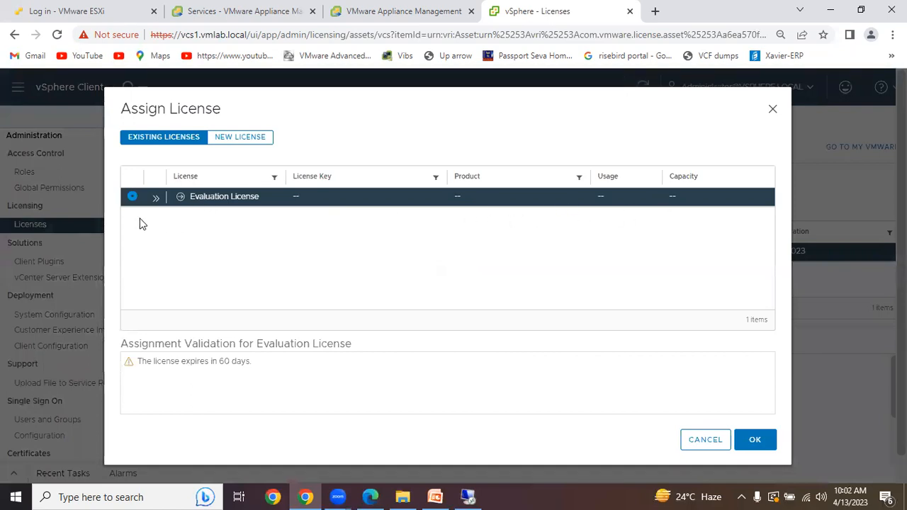
left_click(700, 445)
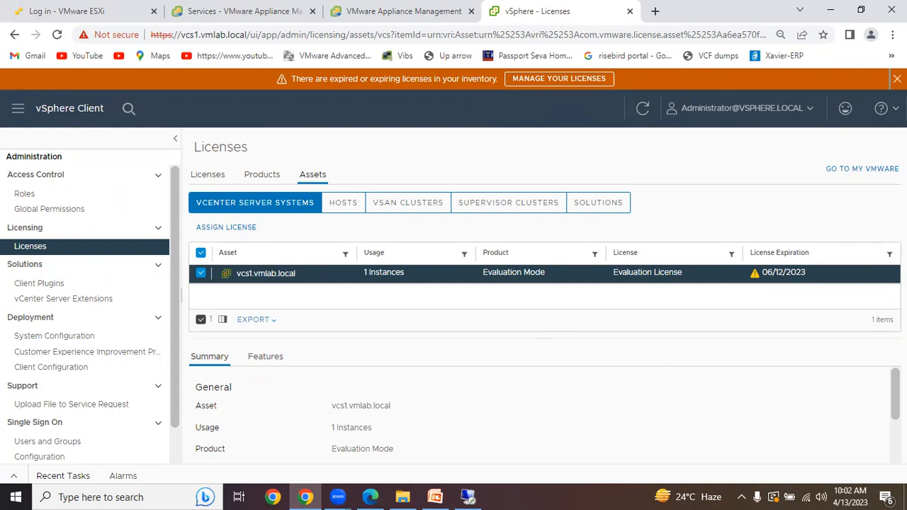
left_click(897, 78)
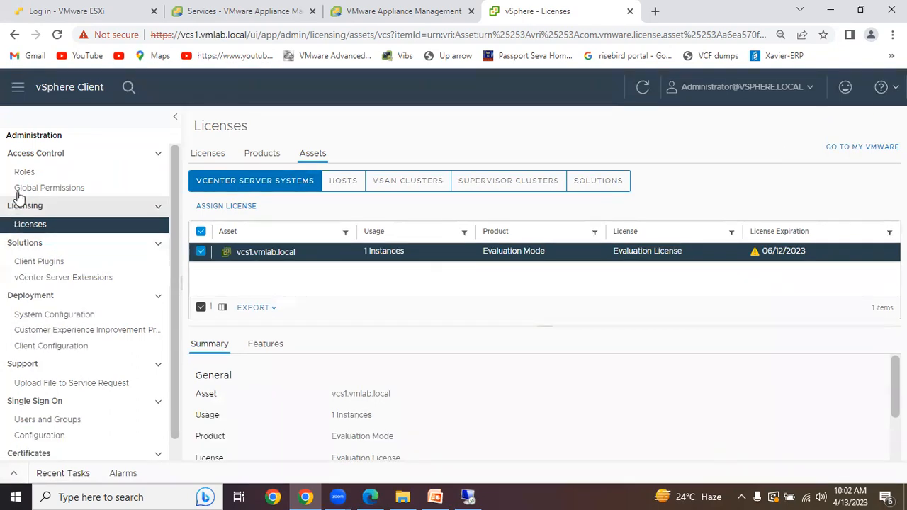
- Return to the inventory, look through its storage and networking views, and go back to the hosts and clusters view
left_click(17, 91)
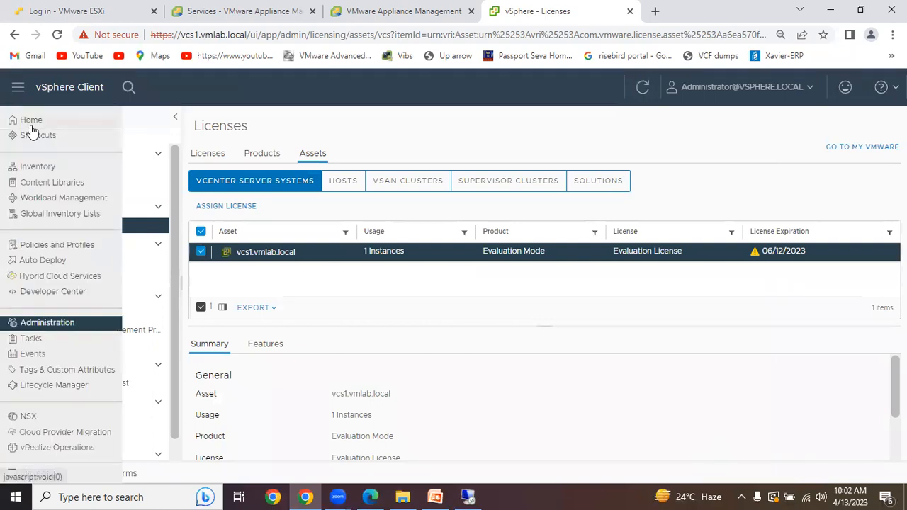
left_click(32, 121)
left_click(18, 88)
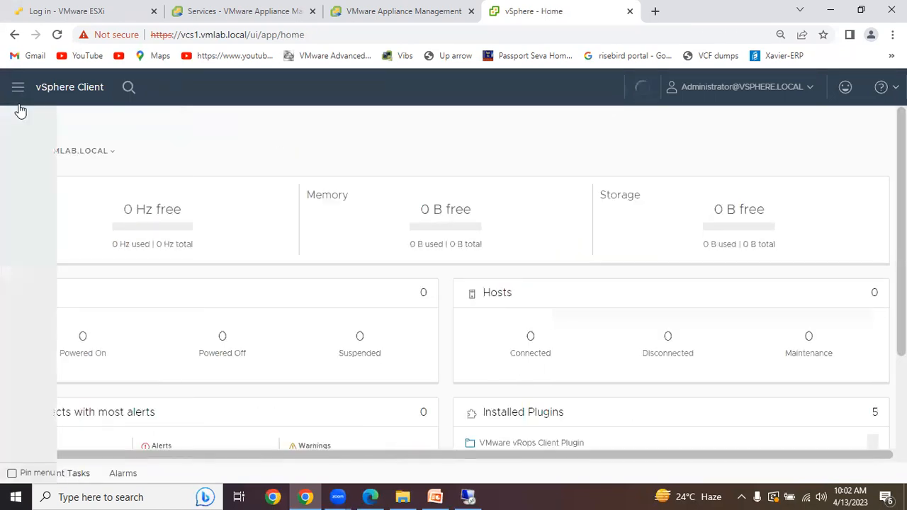
left_click(39, 168)
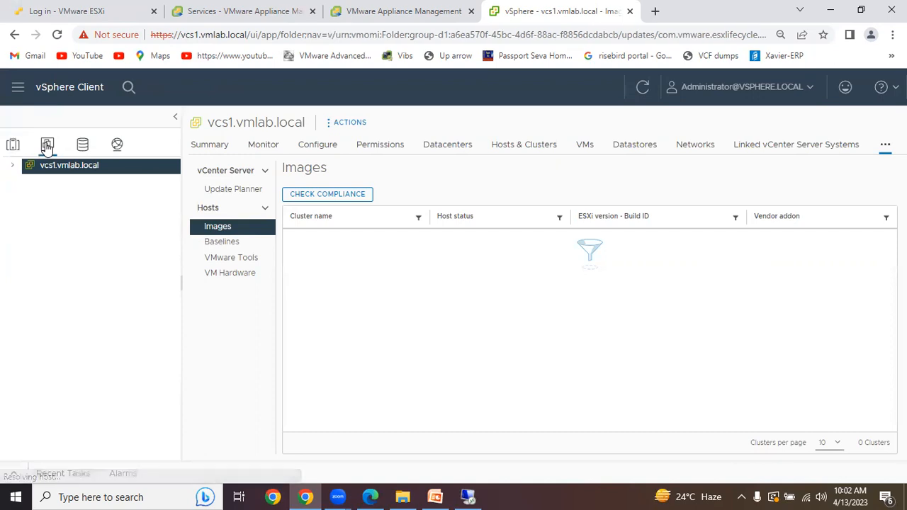
left_click(82, 146)
left_click(117, 145)
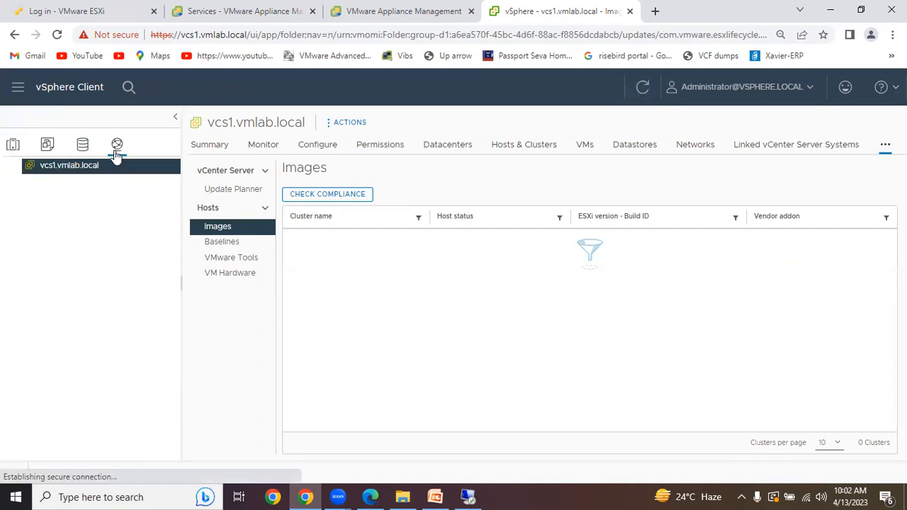
left_click(12, 147)
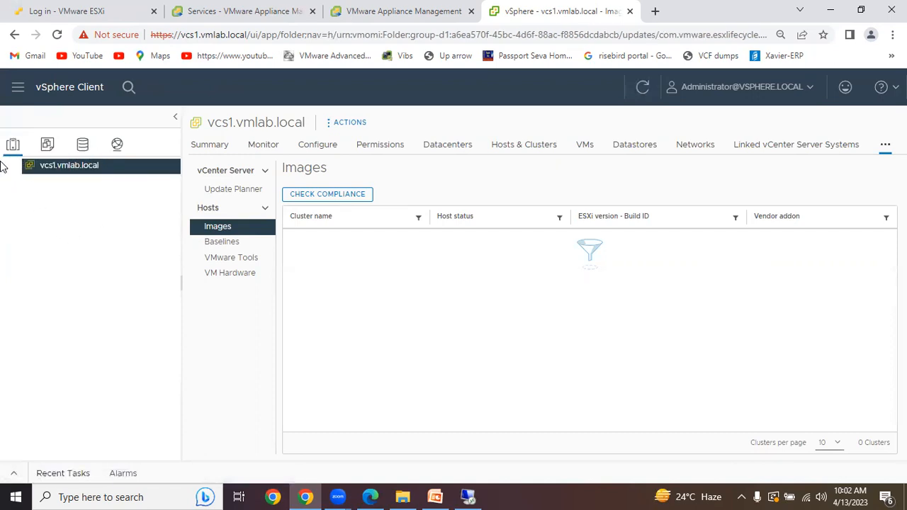
- Create a new datacenter named Datacenter-01 under vcs1.vmlab.local
right_click(74, 171)
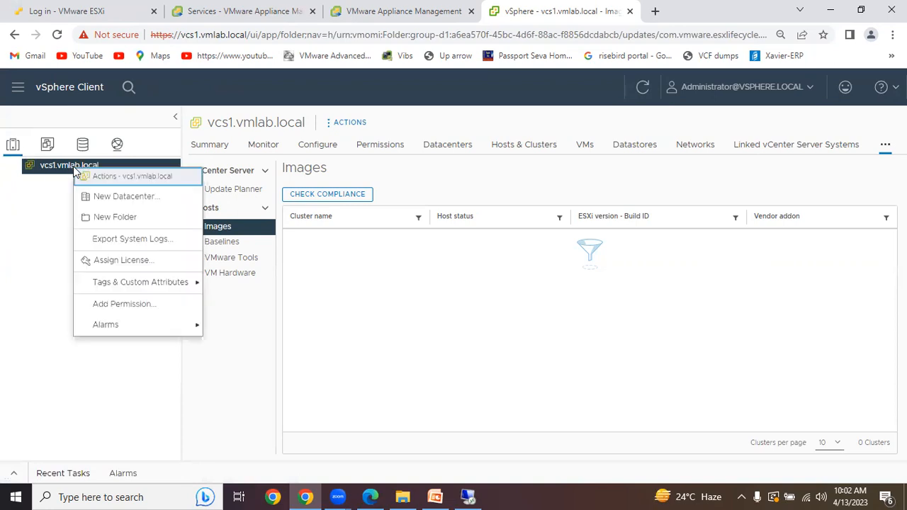
left_click(117, 196)
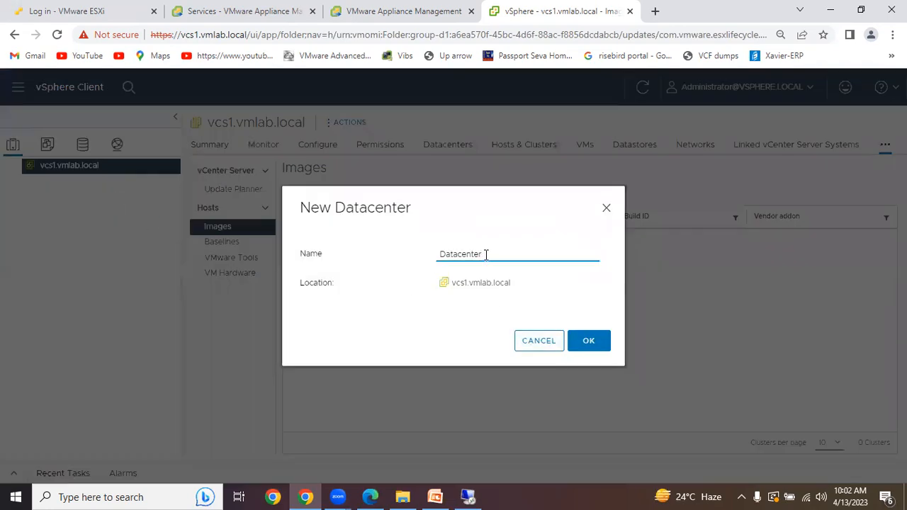
type("-01")
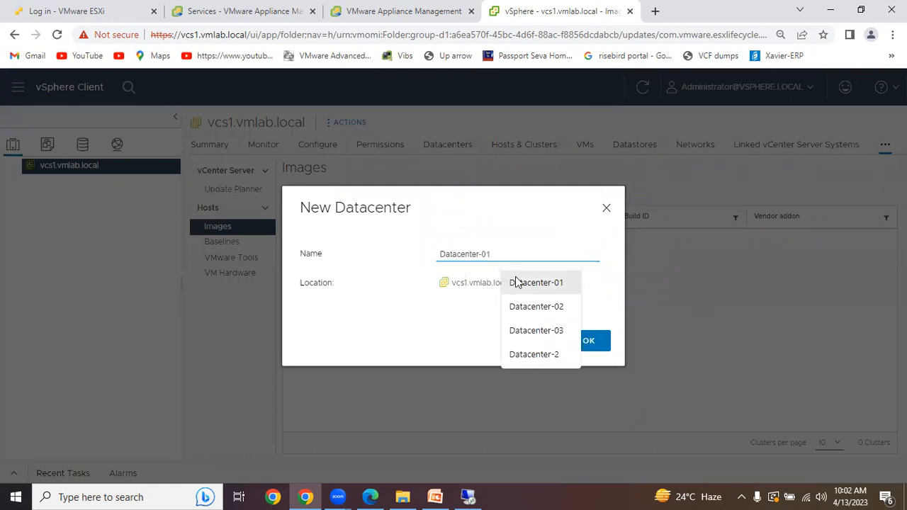
left_click(522, 282)
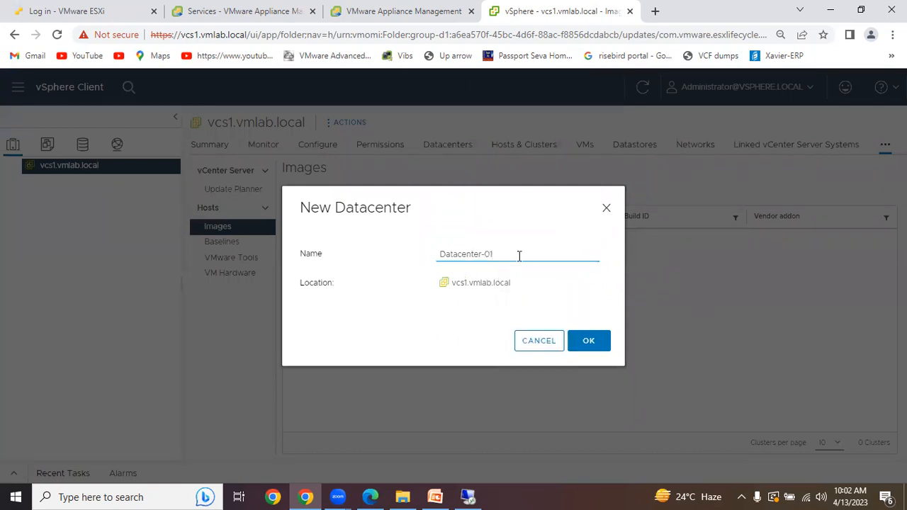
left_click(587, 343)
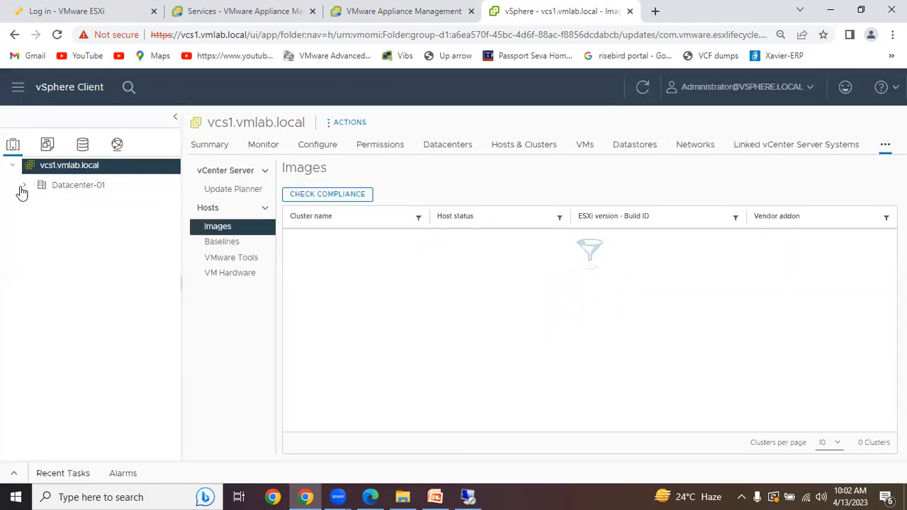
- Start a new cluster in Datacenter-01 and name it DC-Cluster01
left_click(70, 190)
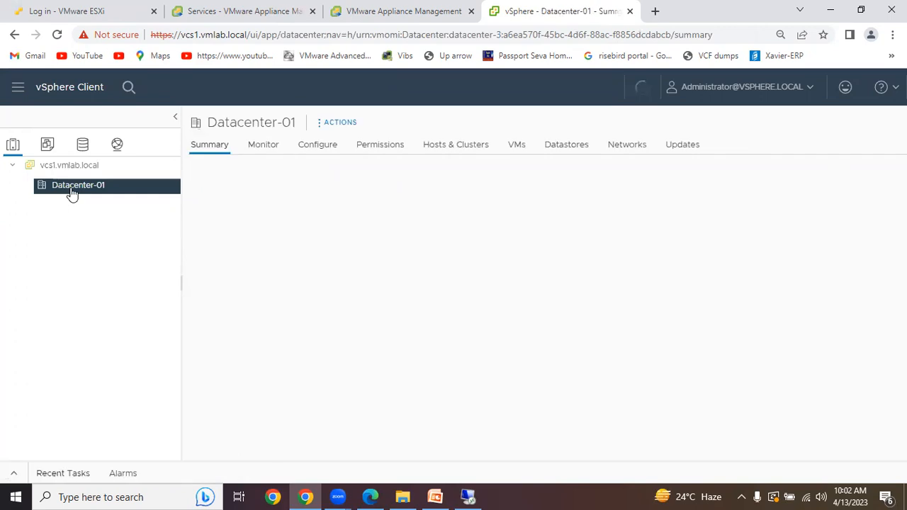
right_click(71, 191)
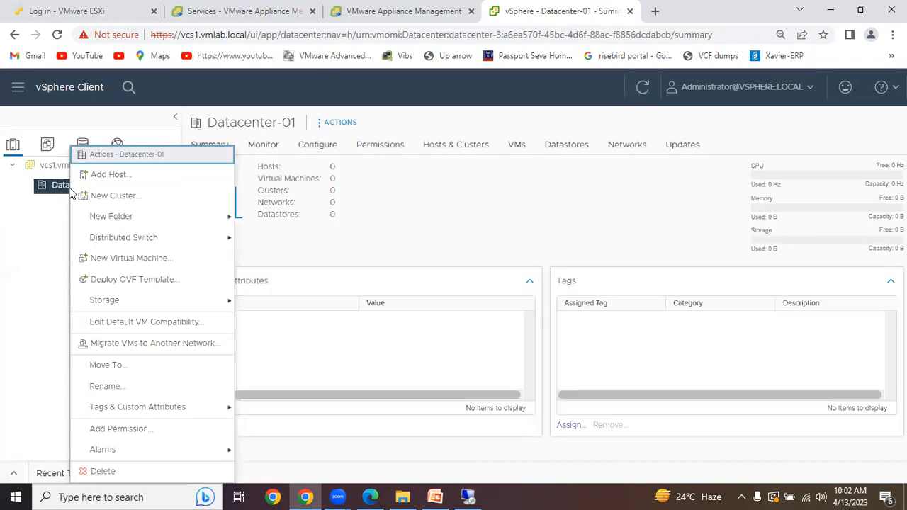
left_click(111, 201)
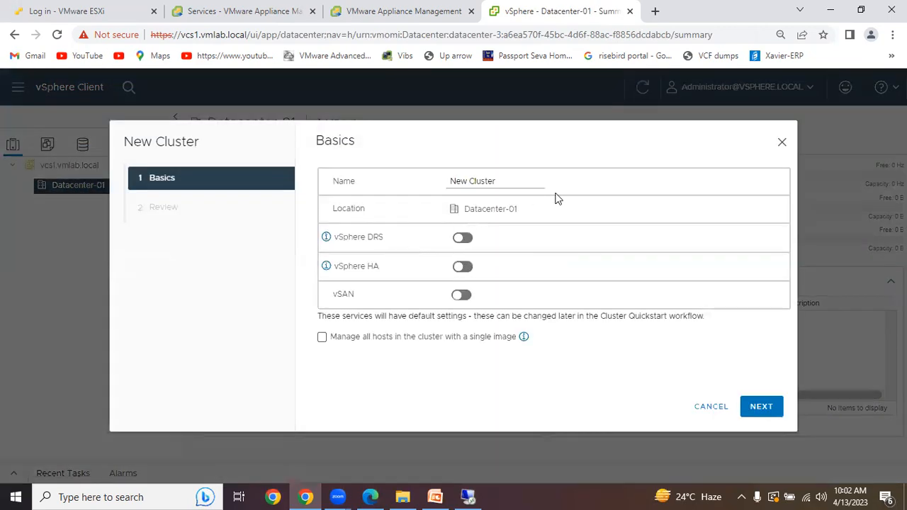
left_click(506, 182)
left_click_drag(507, 182, 439, 188)
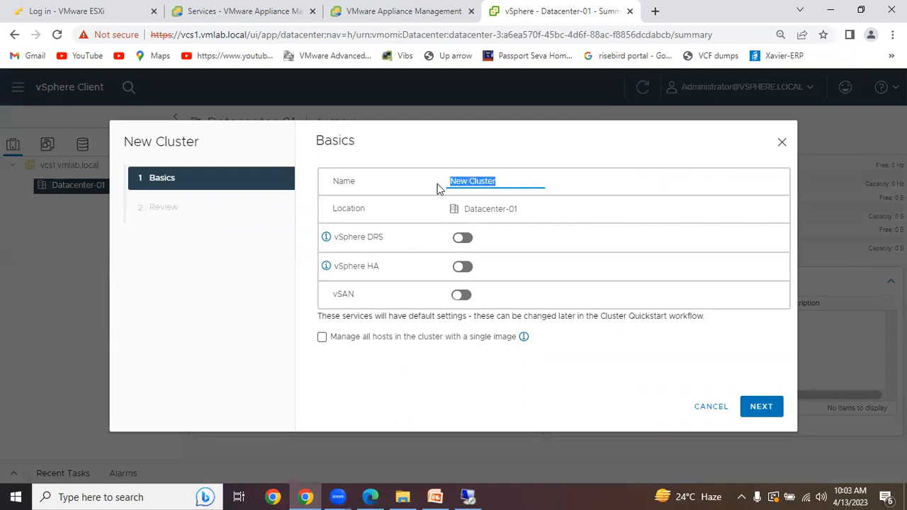
type("DC-CLuster01")
key("Left")
key("Left")
key("Left")
key("Left")
key("Left")
key("Left")
key("BackSpace")
type("l")
- Choose to manage all hosts in the cluster with a single image, keep Compose a new image, and continue to the image setup
left_click(323, 339)
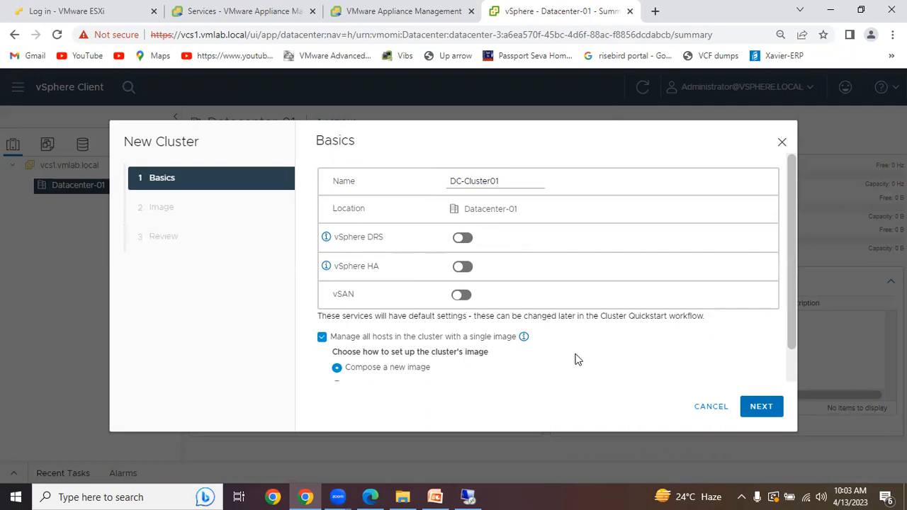
scroll(575, 357, "down", 1)
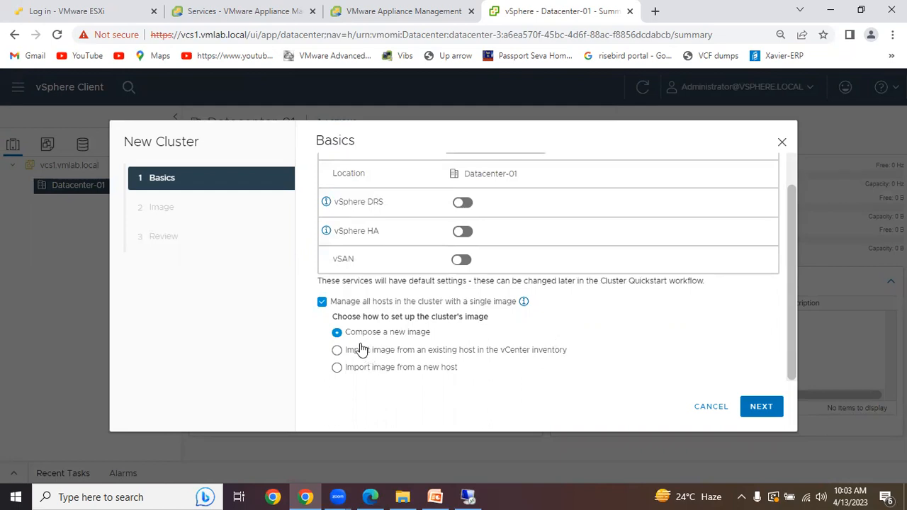
left_click(426, 355)
left_click(419, 341)
left_click(762, 406)
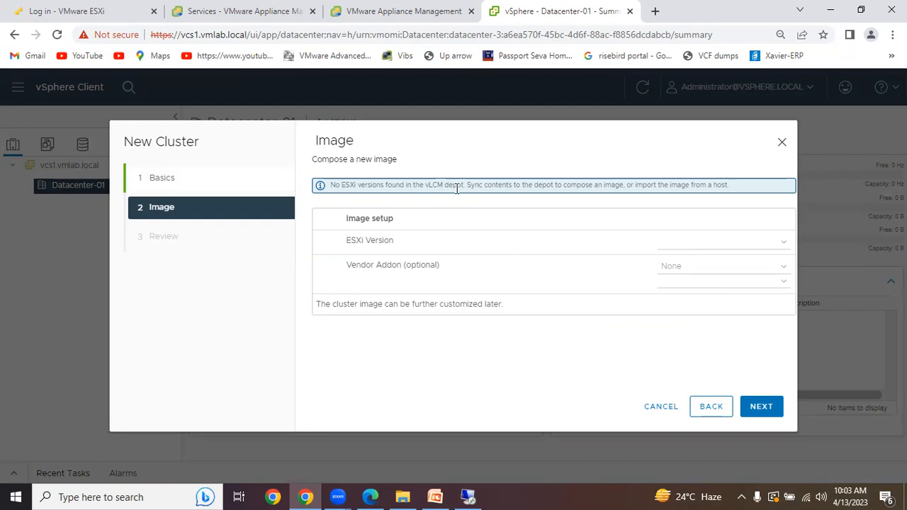
- Return to the cluster basics, choose to import the image from a new host, and continue to the host details
left_click(714, 409)
scroll(547, 361, "down", 1)
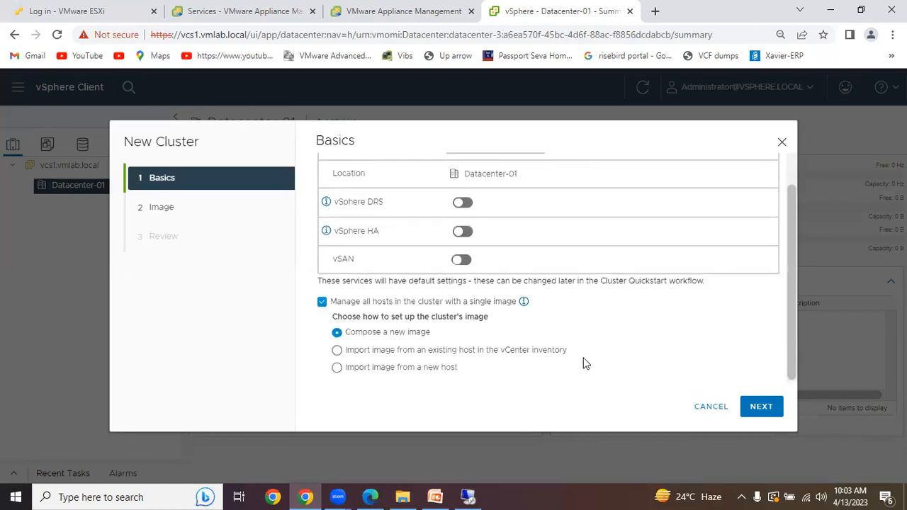
left_click(479, 355)
left_click(424, 369)
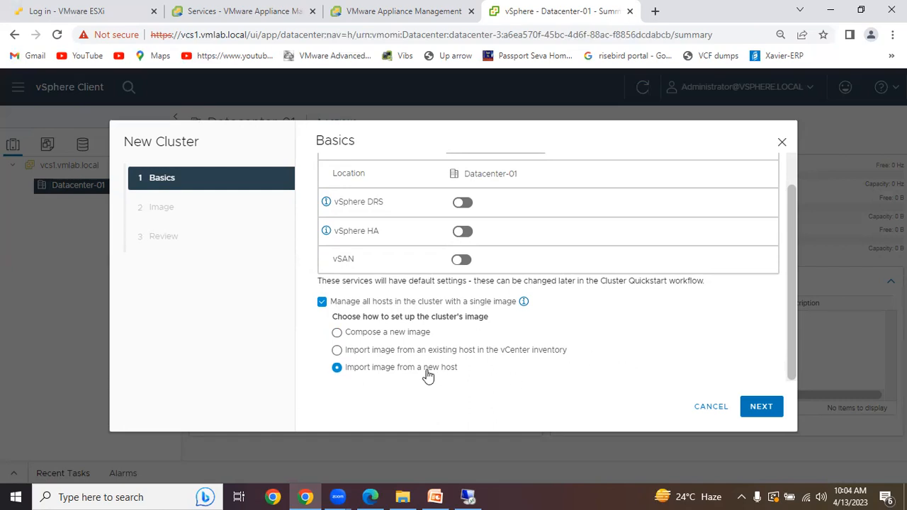
left_click(762, 406)
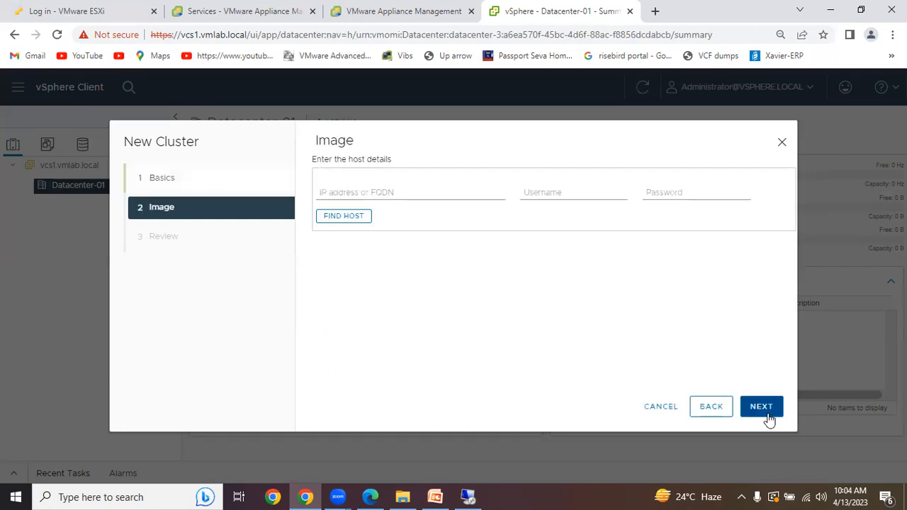
left_click(368, 194)
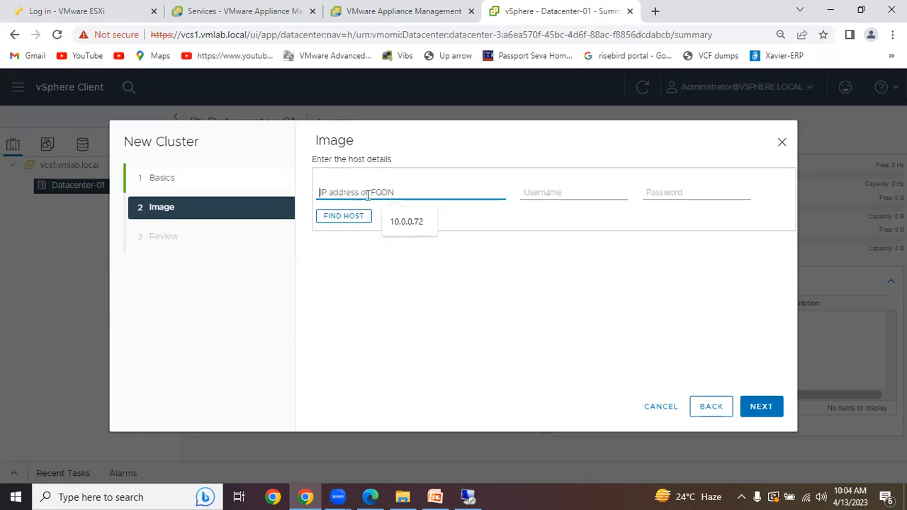
- Go back to the basics, turn off managing all hosts with a single image, and finish creating DC-Cluster01
left_click(716, 415)
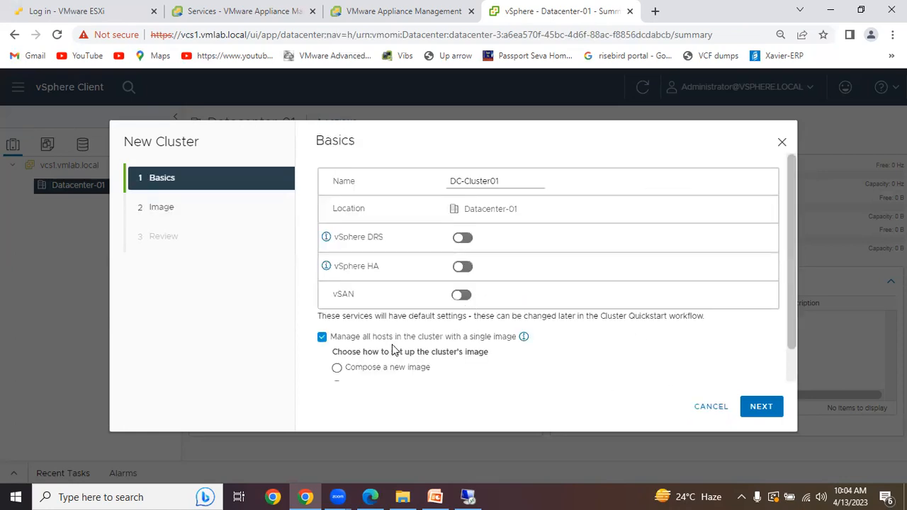
left_click(323, 338)
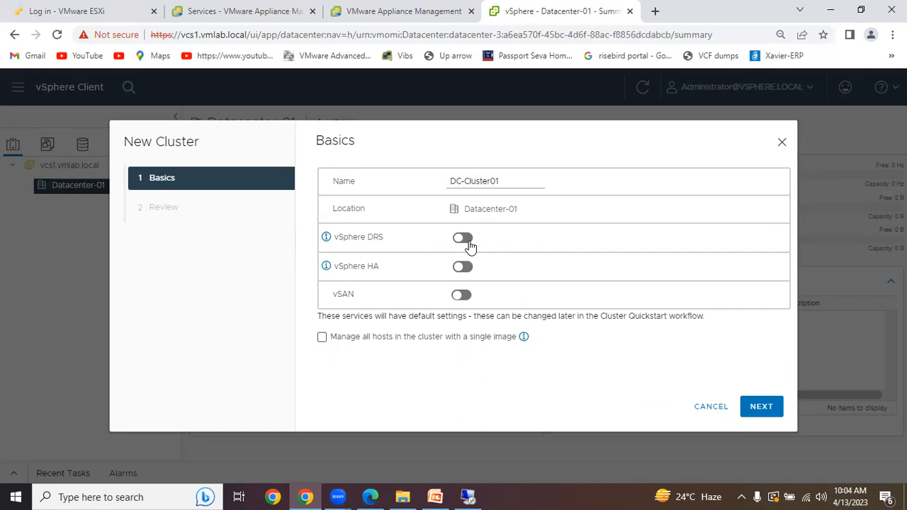
left_click(756, 407)
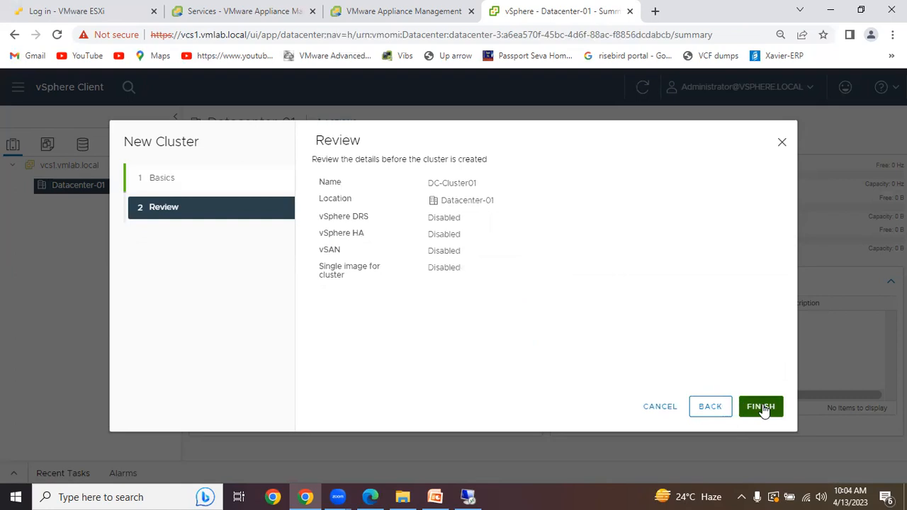
left_click(760, 407)
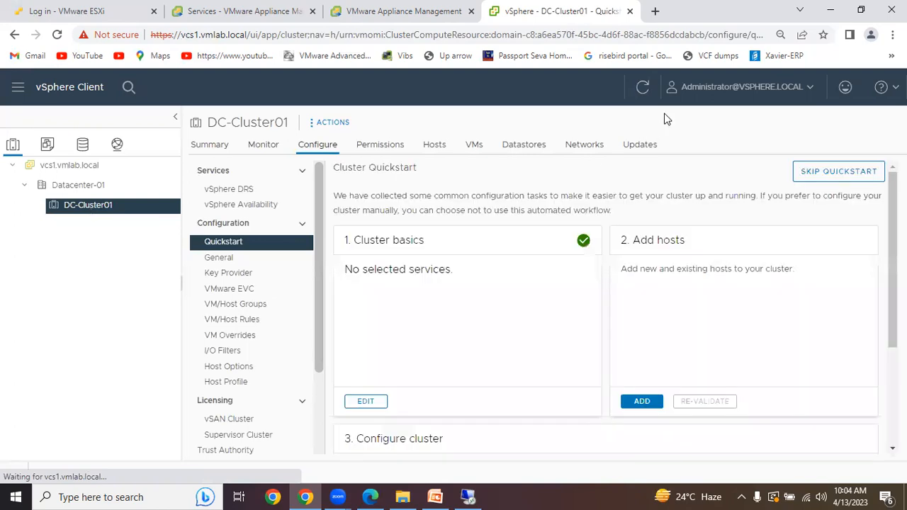
right_click(94, 212)
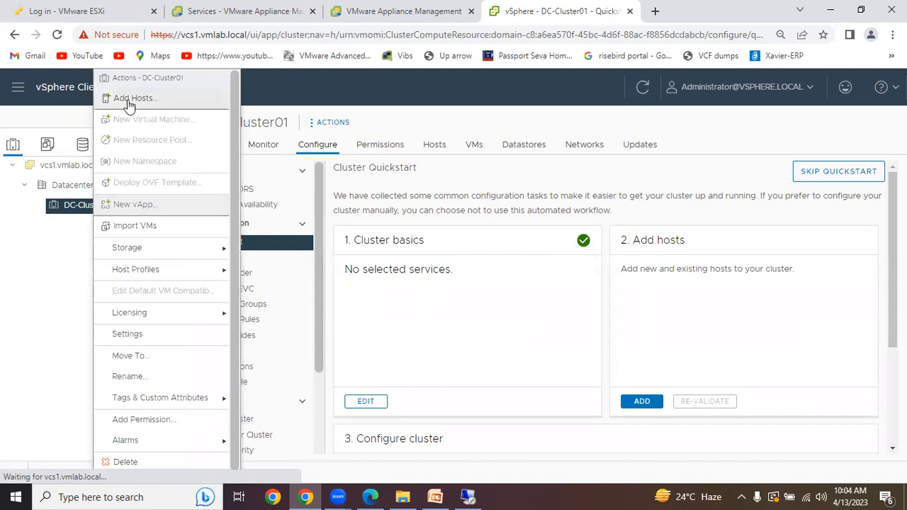
left_click(860, 10)
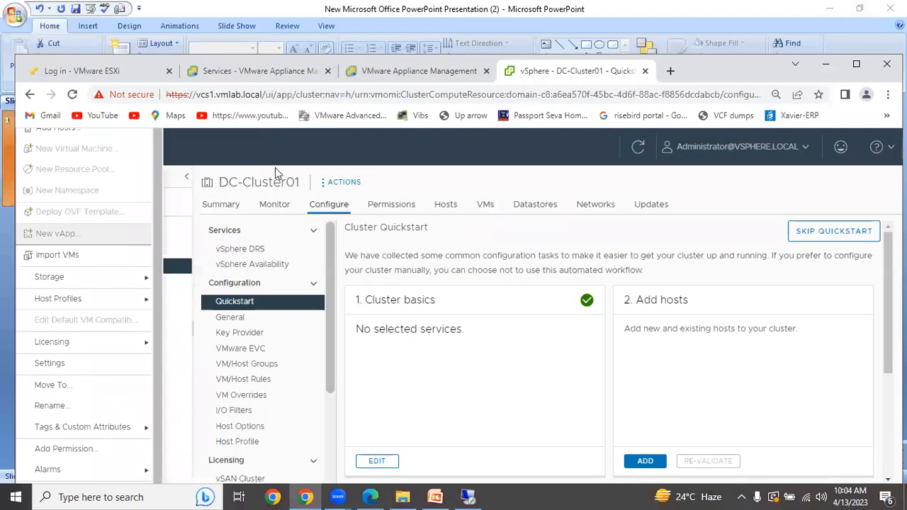
left_click(122, 71)
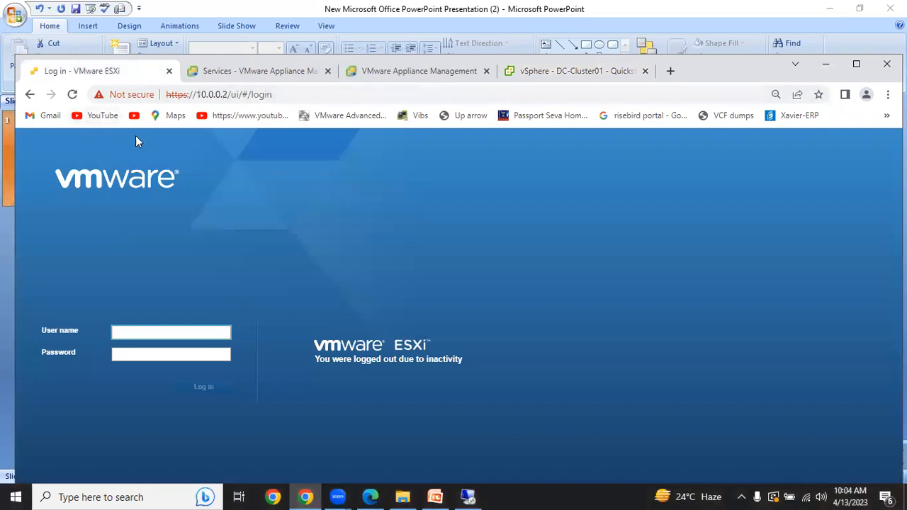
type("root")
left_click_drag(129, 332, 111, 333)
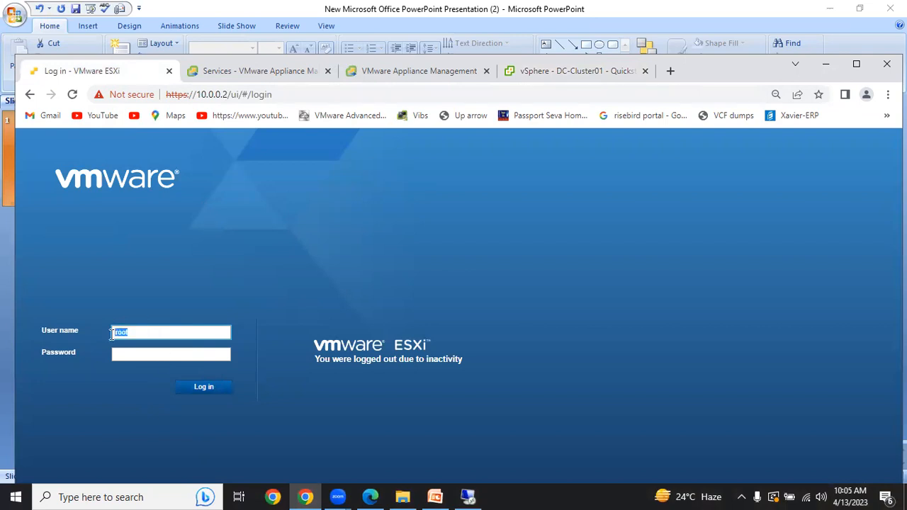
key("BackSpace")
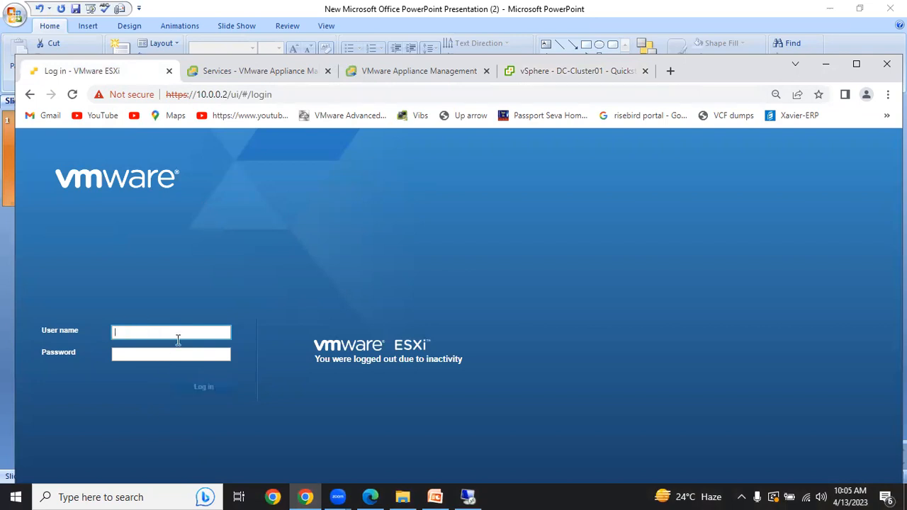
left_click(578, 71)
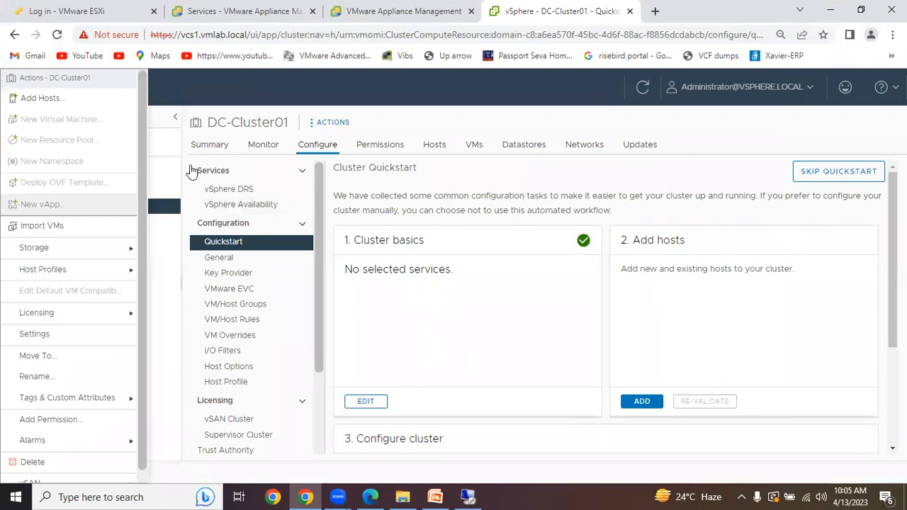
left_click(493, 348)
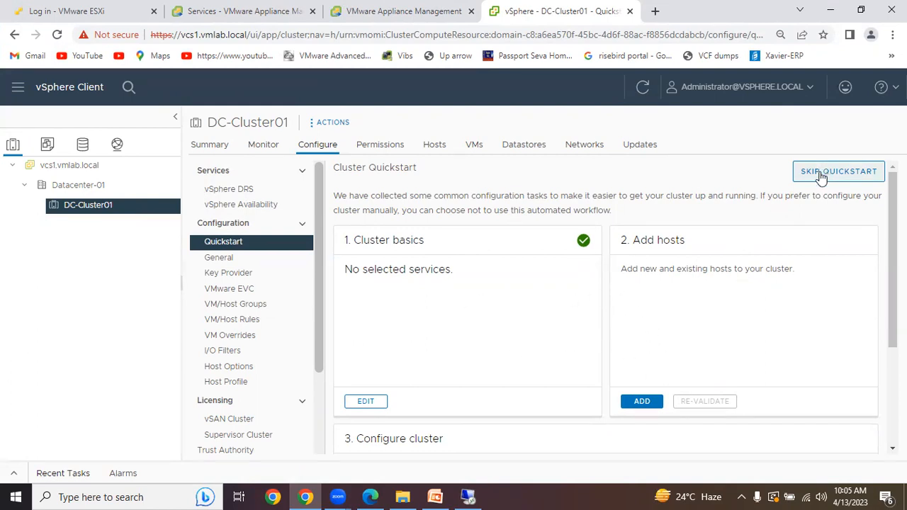
- Select Datacenter-01, return to DC-Cluster01, and look through its Cluster Quickstart sections from cluster basics to Configure cluster
left_click(107, 185)
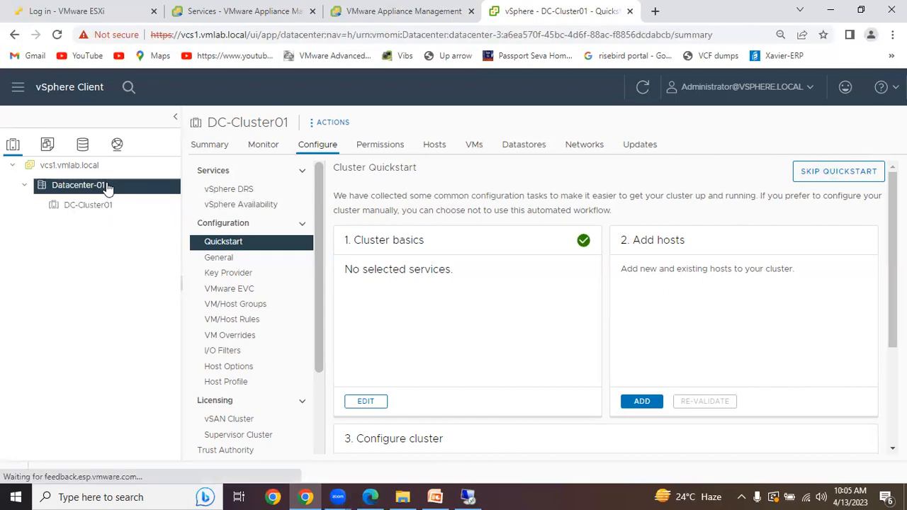
left_click(103, 209)
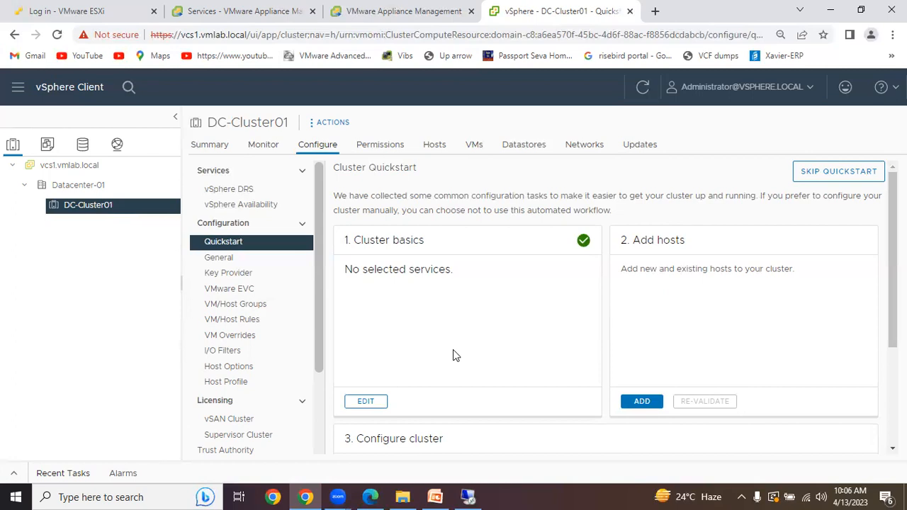
scroll(453, 349, "down", 3)
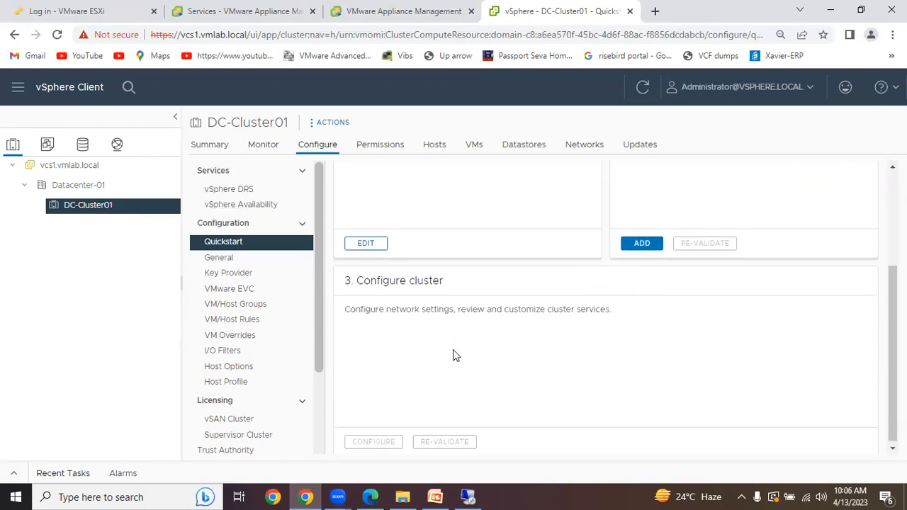
scroll(453, 349, "up", 3)
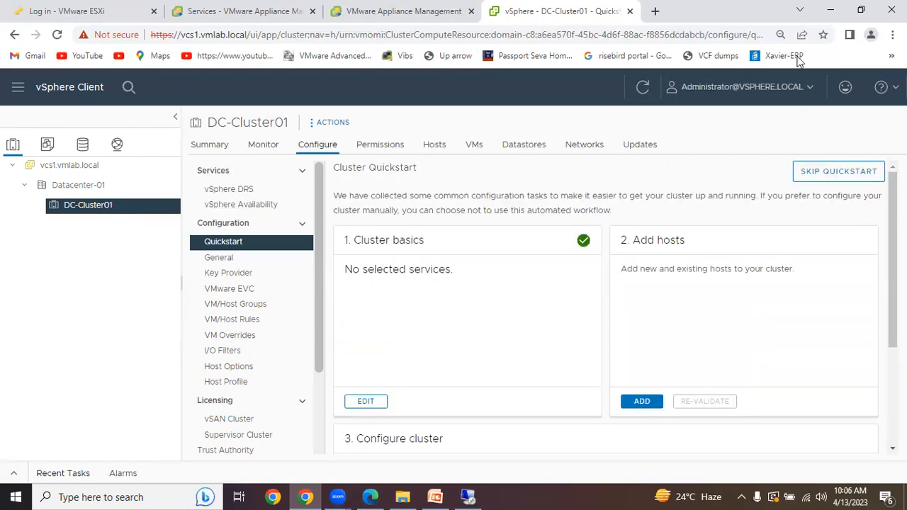